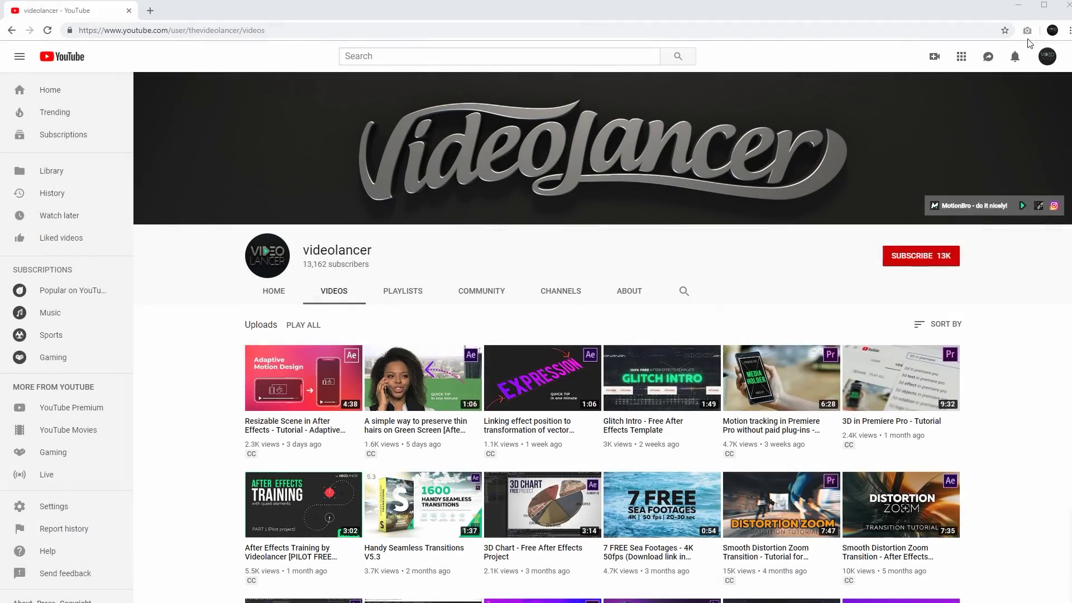
Save the full channel Videos page as a PNG and import it into the After Effects project
left_click(1027, 30)
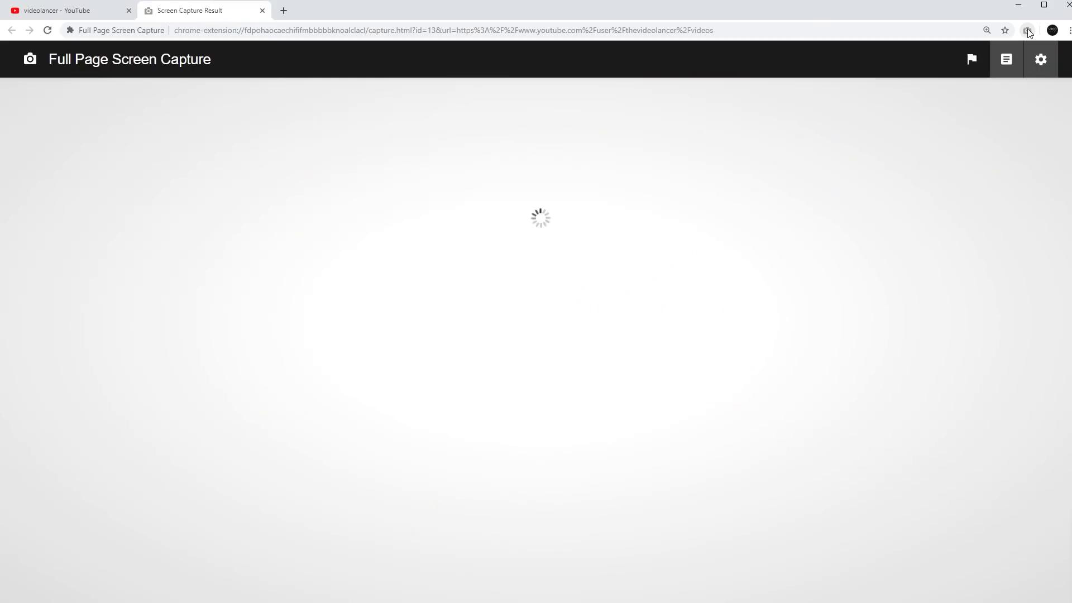
left_click(973, 66)
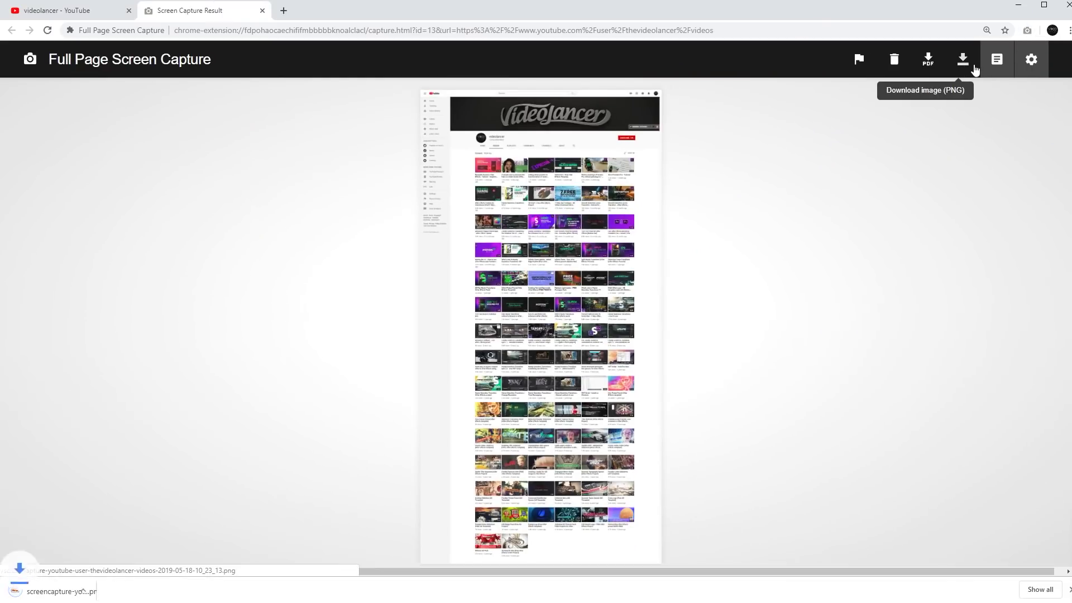
left_click_drag(579, 8, 1071, 1)
left_click_drag(726, 581, 70, 273)
Create Comp 1 (1920×1080, 25 fps, 10 s) from the screenshot and place the PNG in it as a layer
left_click(525, 243)
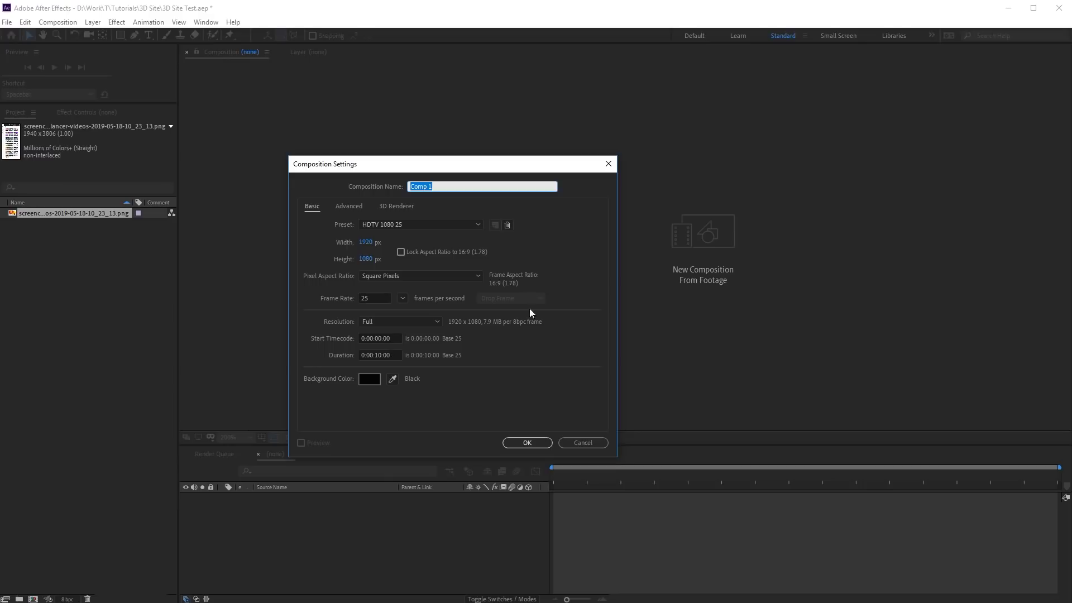
left_click(527, 443)
left_click_drag(81, 225, 326, 543)
Position the screenshot layer so its top edge meets the top of the frame
left_click_drag(629, 224, 660, 514)
scroll(670, 162, "up", 6)
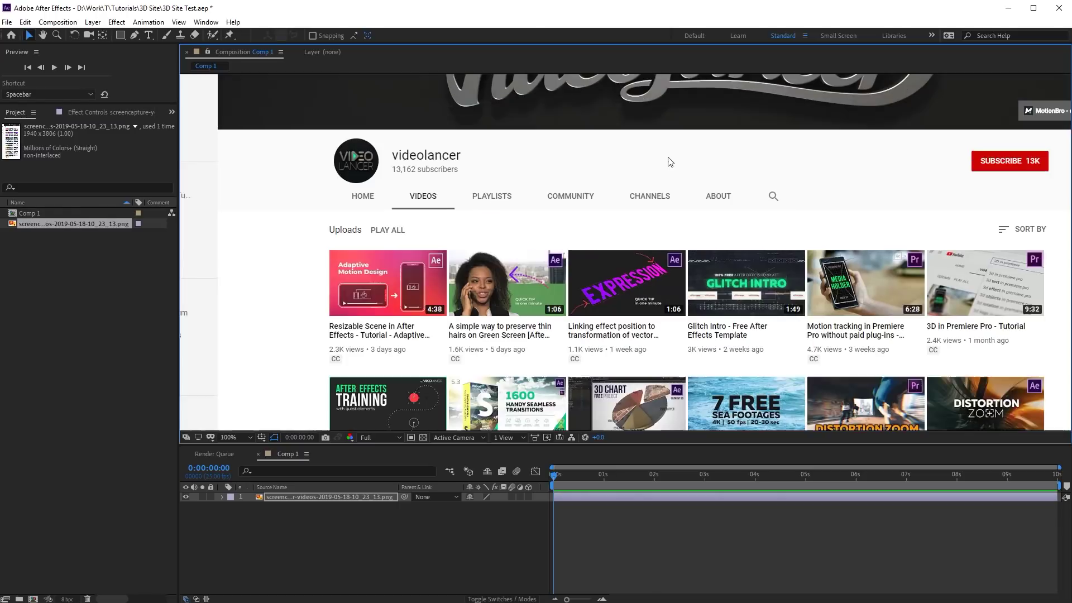
left_click_drag(439, 270, 988, 252)
left_click_drag(497, 287, 499, 306)
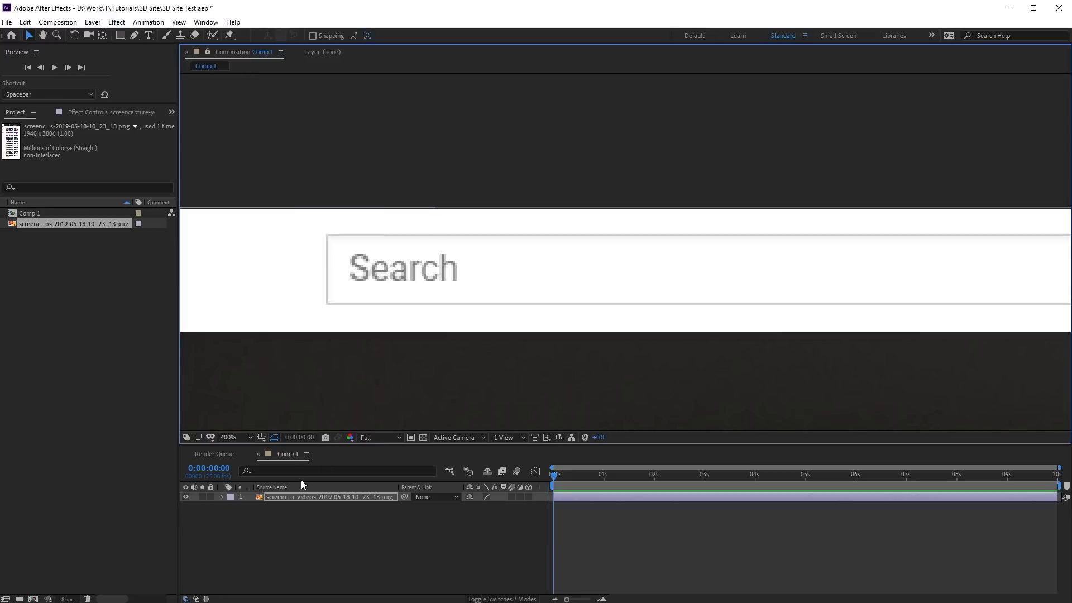
Rename the composition to Shot - Level 1 in Composition Settings
right_click(295, 458)
left_click(385, 251)
type("Shot - Level 1")
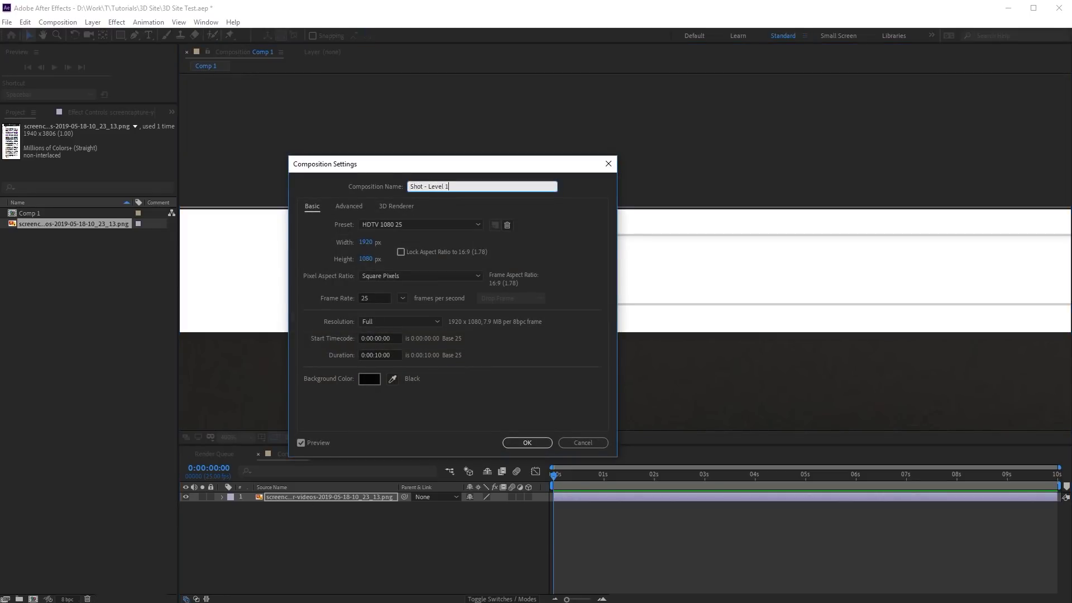
key("Return")
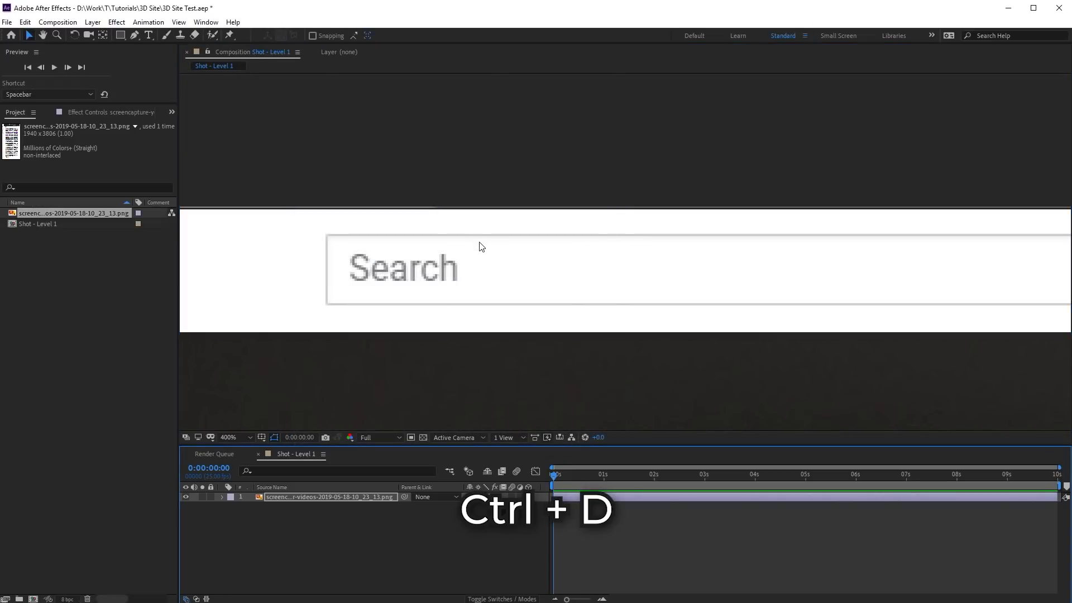
Duplicate it as Shot - Level 2 and shift its screenshot up to show the lower videos
left_click(32, 223)
key("ctrl+d")
double_click(42, 235)
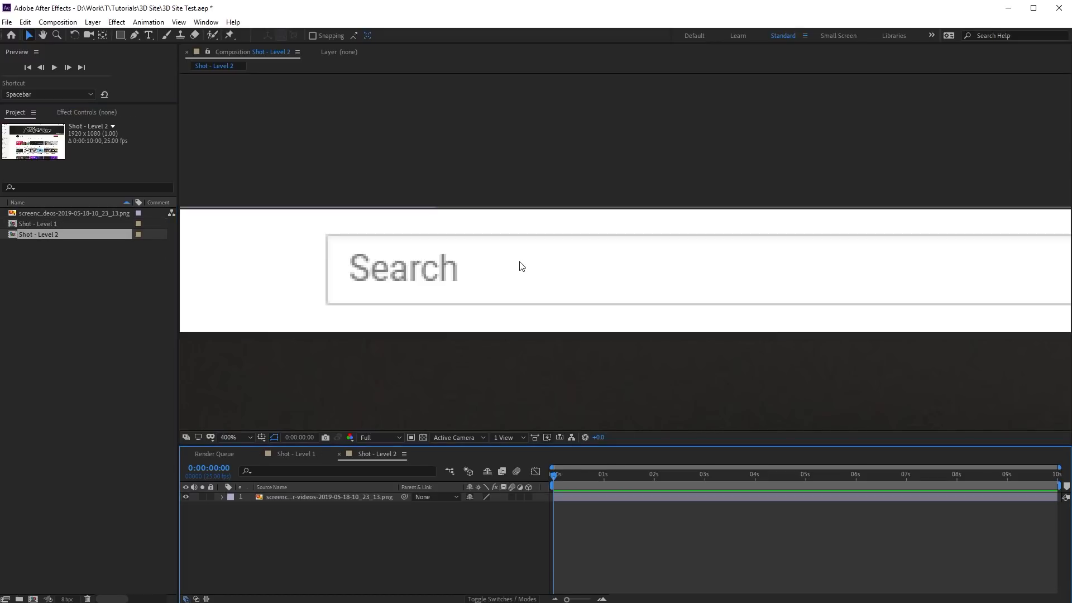
scroll(527, 259, "down", 3)
left_click_drag(564, 375, 557, 107)
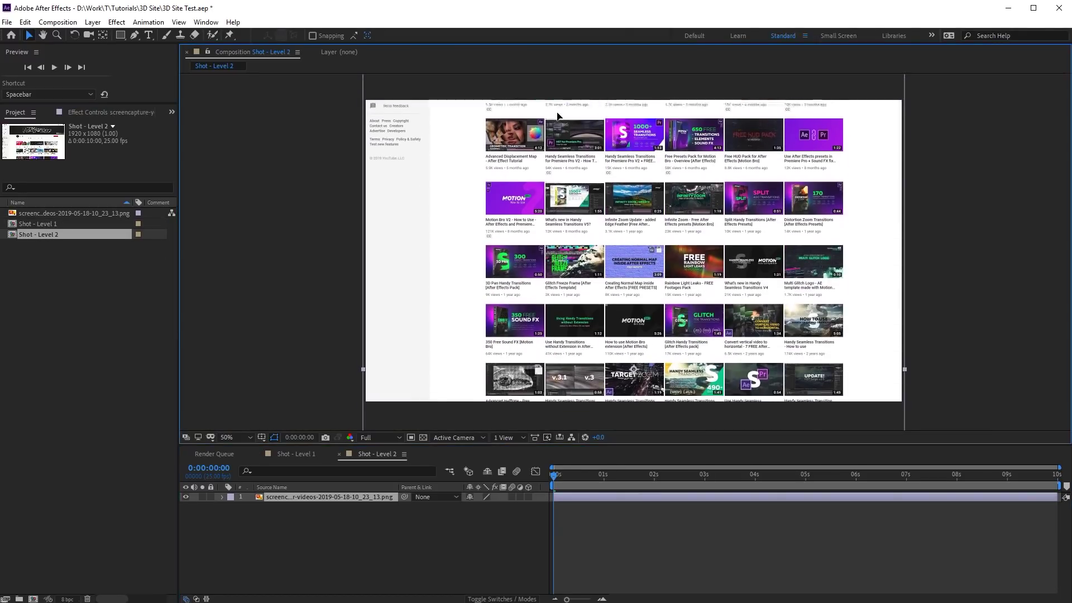
scroll(628, 319, "up", 6)
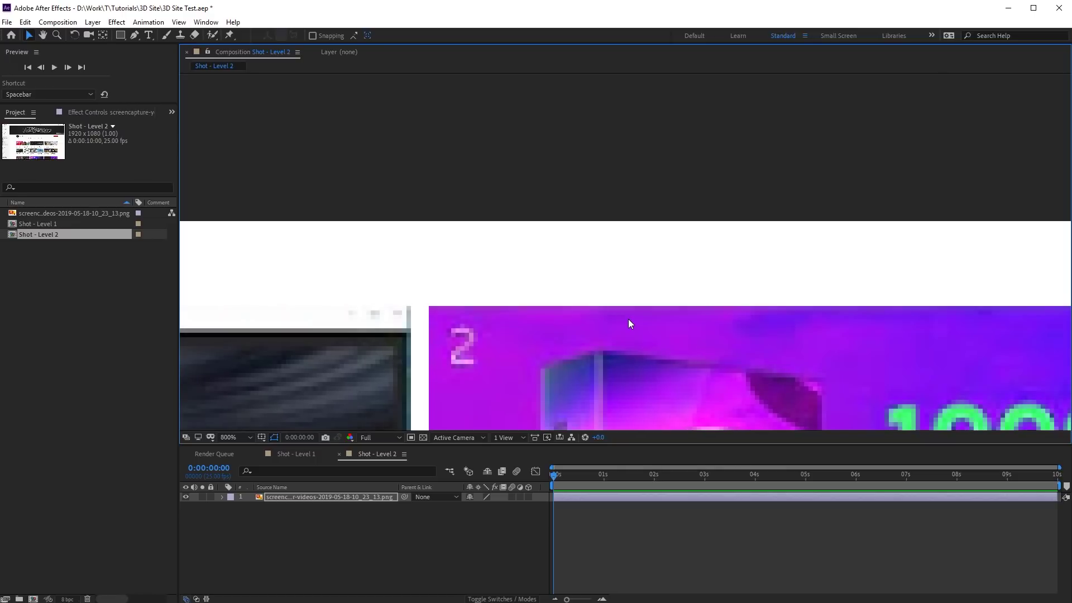
scroll(628, 319, "down", 1)
scroll(628, 319, "down", 3)
left_click_drag(628, 319, 581, 157)
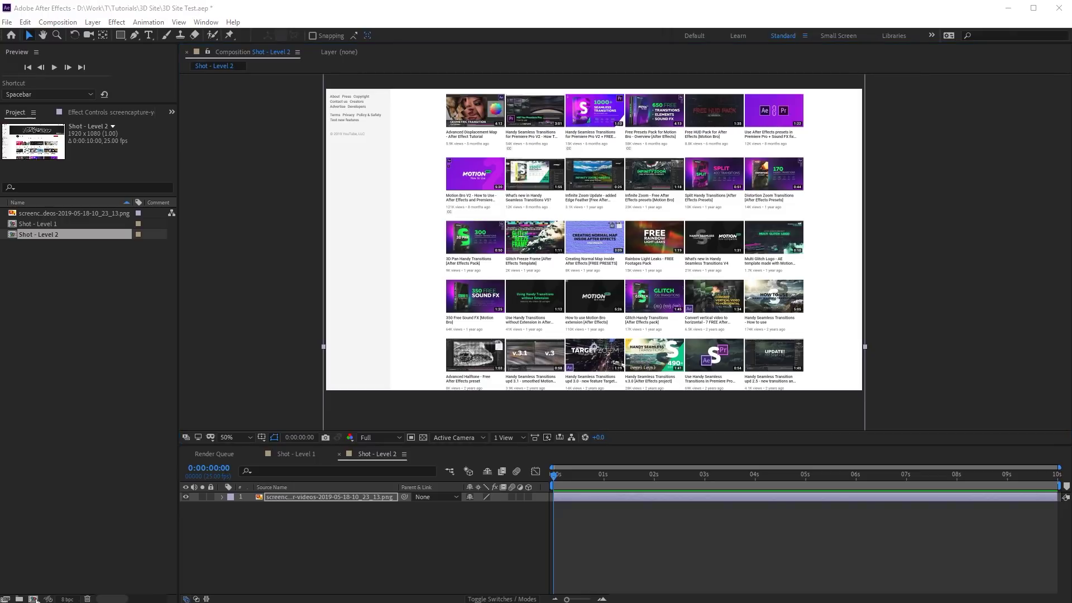
Make a new comp named 3D Site Comp and add both Shot comps to its timeline
key("ctrl+k")
type("3D Site Comp")
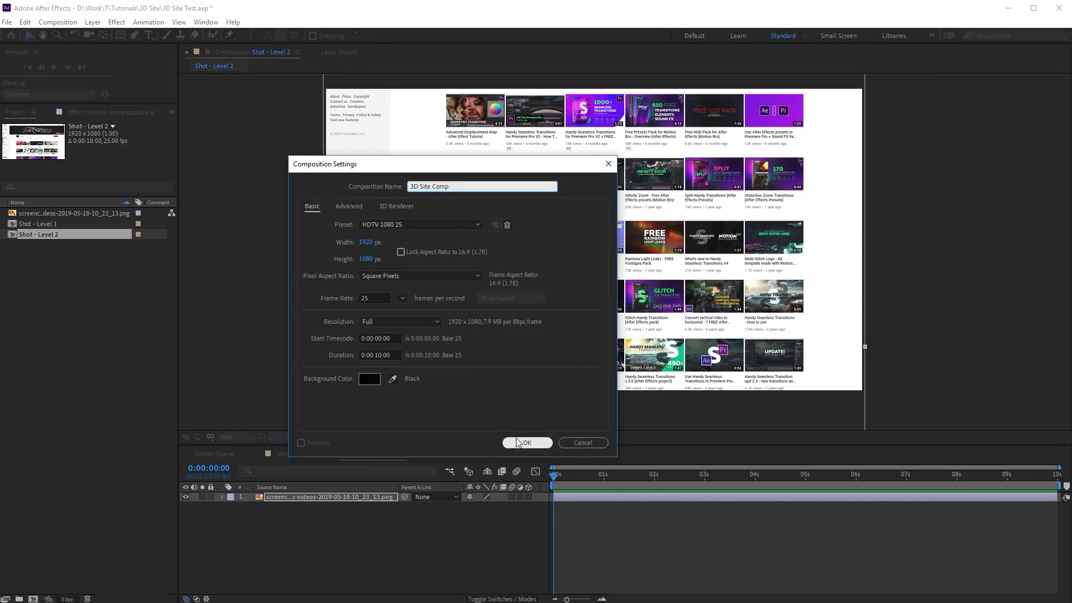
left_click(525, 442)
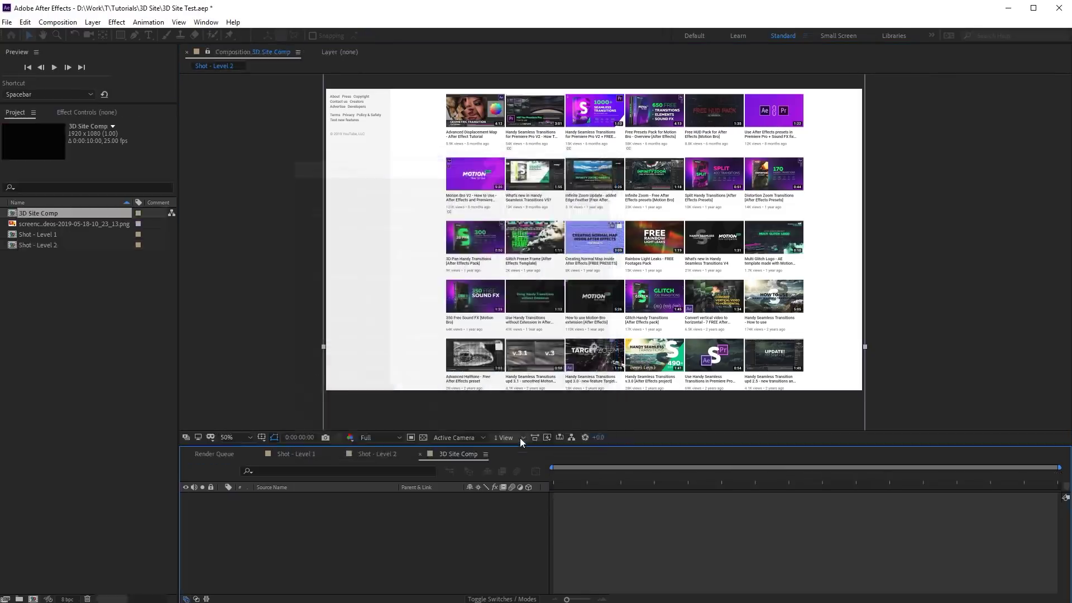
left_click(31, 235)
left_click(40, 246, "shift")
left_click_drag(37, 244, 250, 521)
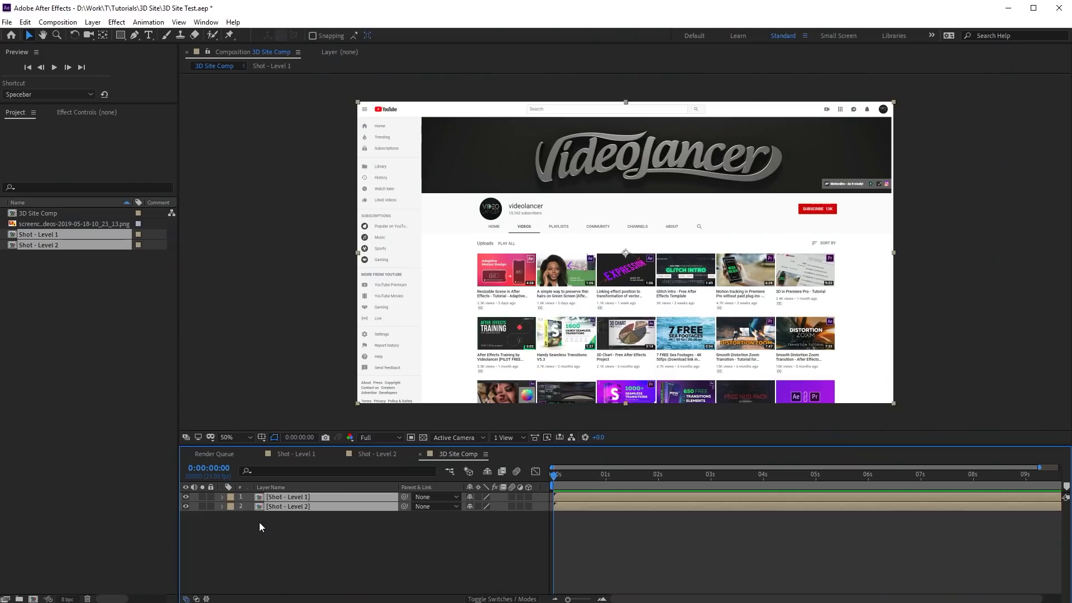
Duplicate the Shot - Level 1 layer and set the copy's opacity to 50%
left_click(259, 522)
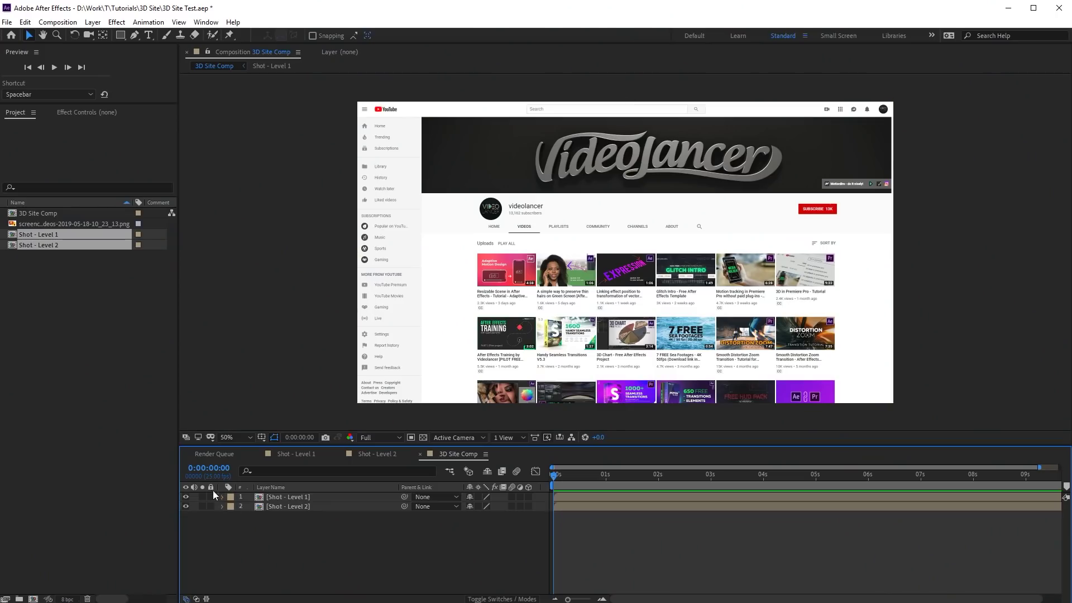
left_click(270, 500)
key("ctrl+d")
left_click(276, 504)
key("t")
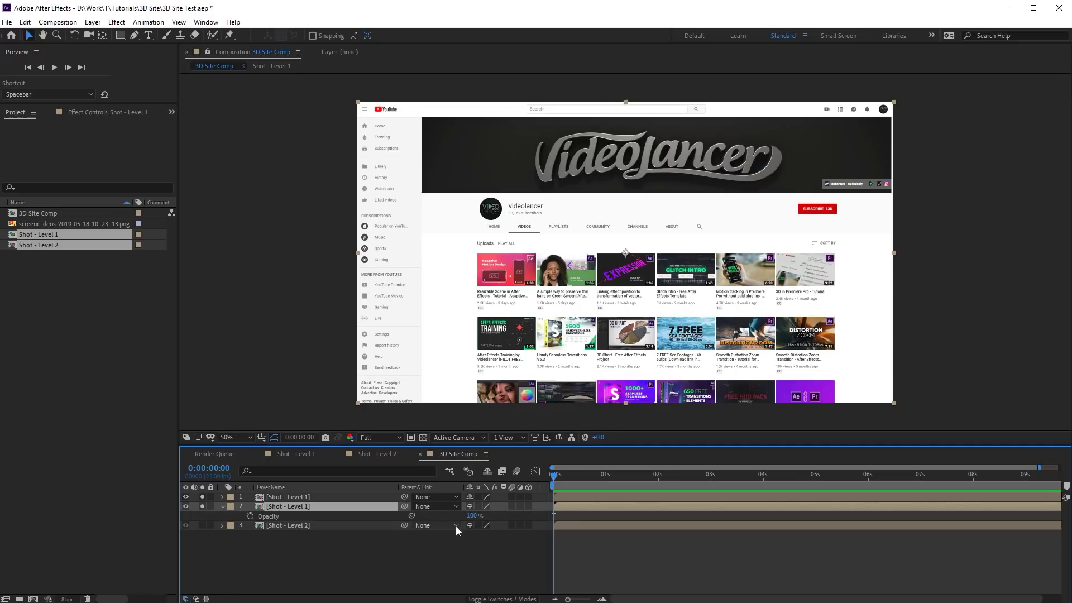
left_click(457, 544)
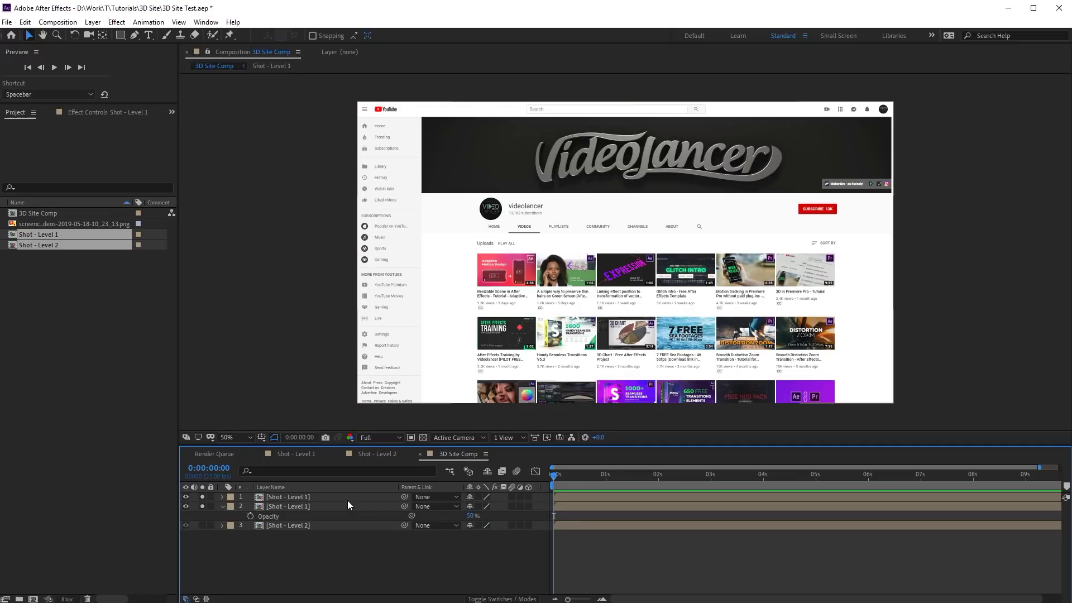
On the top layer, mask the Adaptive Motion Design thumbnail and copy the mask onto the second thumbnail
left_click(347, 499)
key("slash")
key("period")
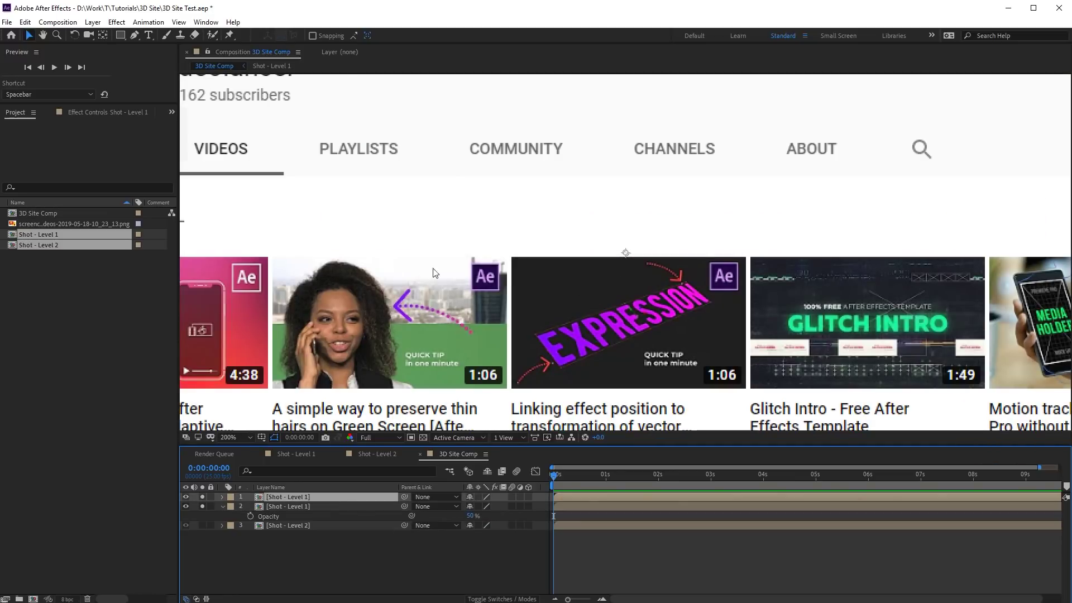
left_click_drag(435, 273, 793, 227)
scroll(726, 231, "up", 1)
left_click_drag(534, 258, 638, 230)
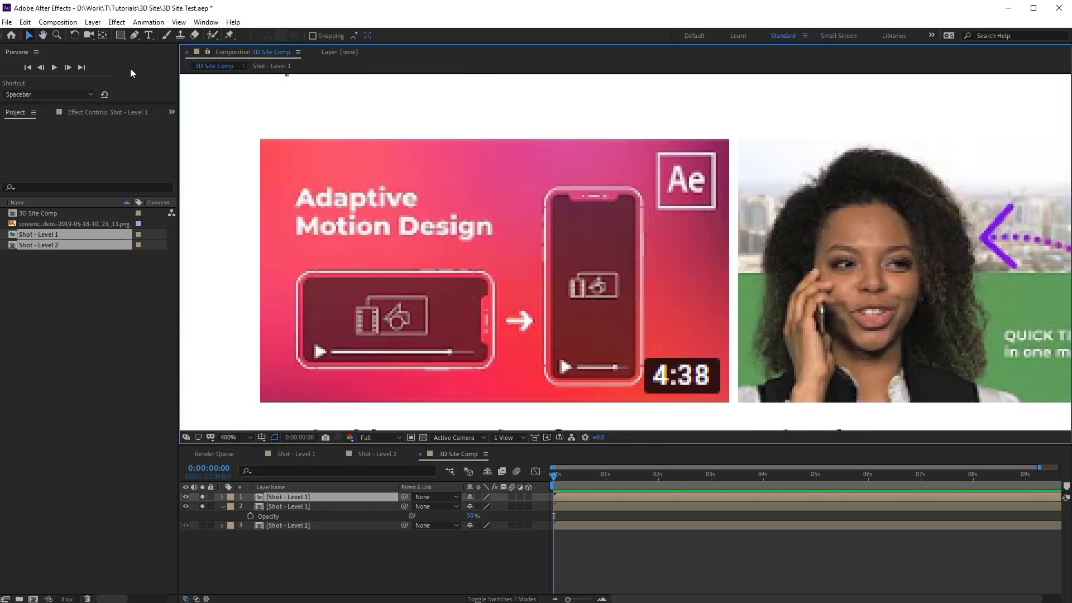
left_click(122, 35)
left_click_drag(262, 140, 727, 400)
key("ctrl+d")
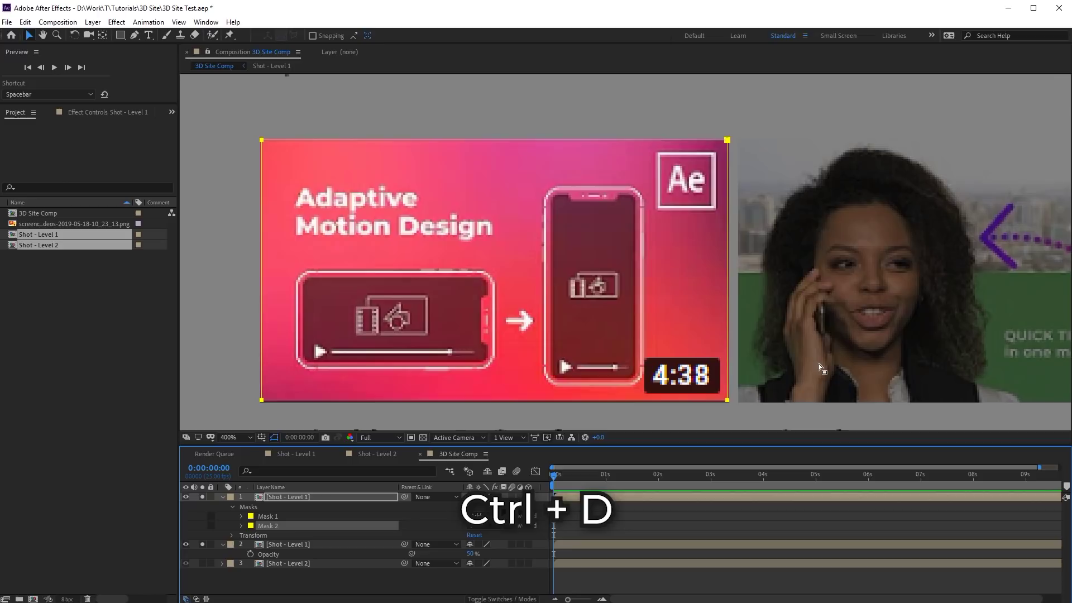
key("ctrl+t")
left_click_drag(325, 251, 694, 266)
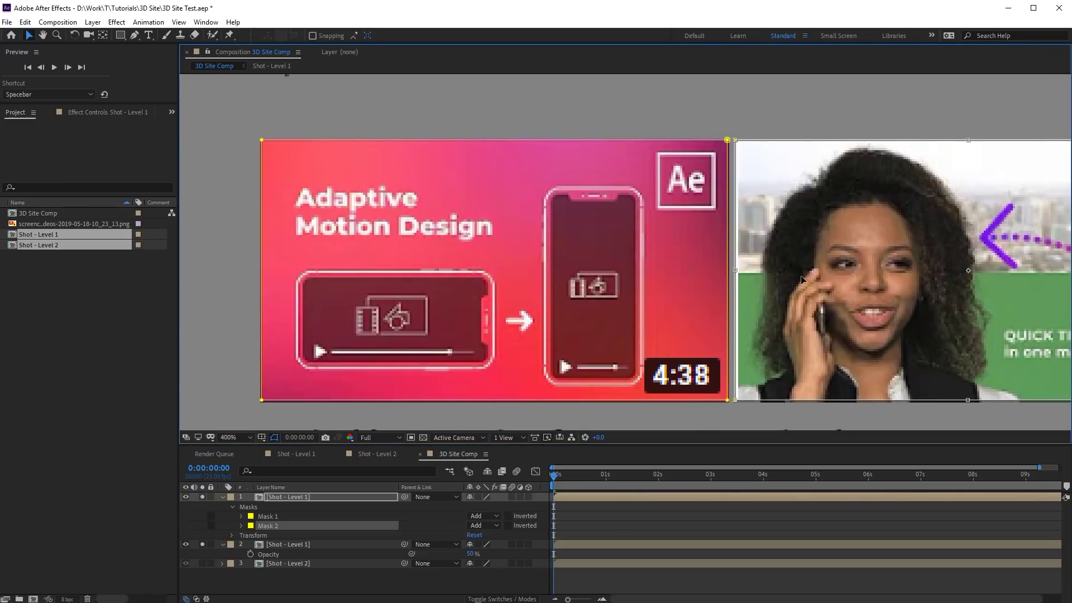
Copy the thumbnail masks across the rest of the first row and down onto the second row
key("/")
key("ctrl+t")
key("ctrl+d")
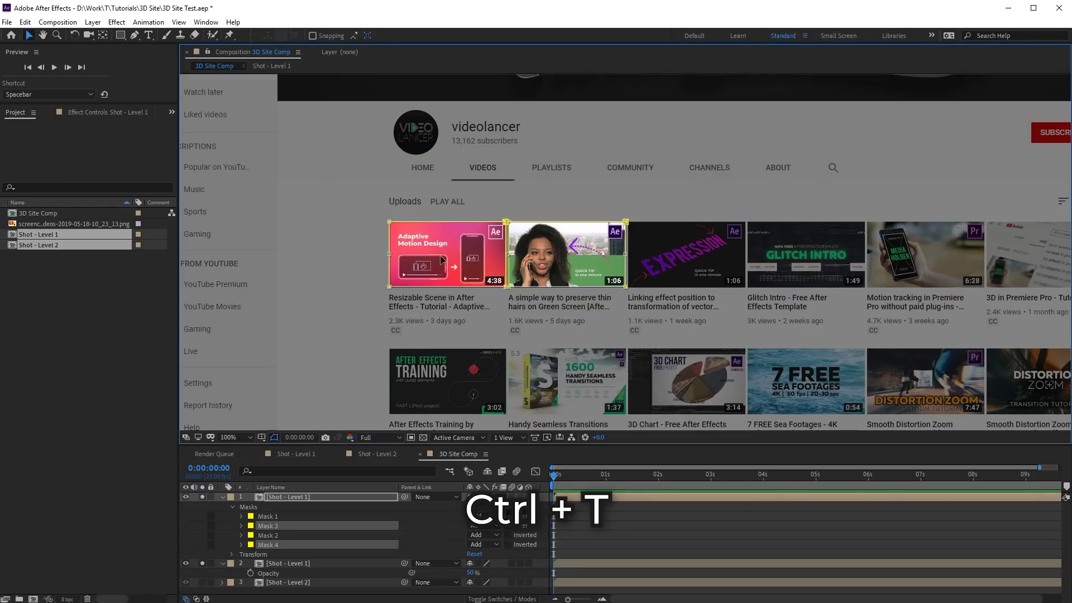
left_click_drag(441, 282, 679, 279)
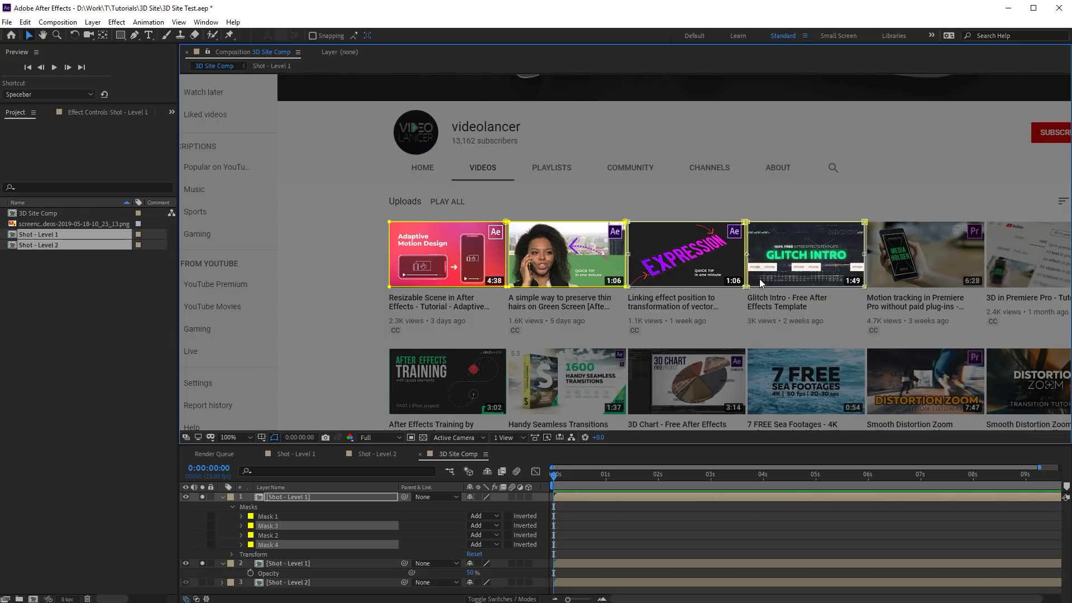
left_click_drag(347, 159, 825, 246)
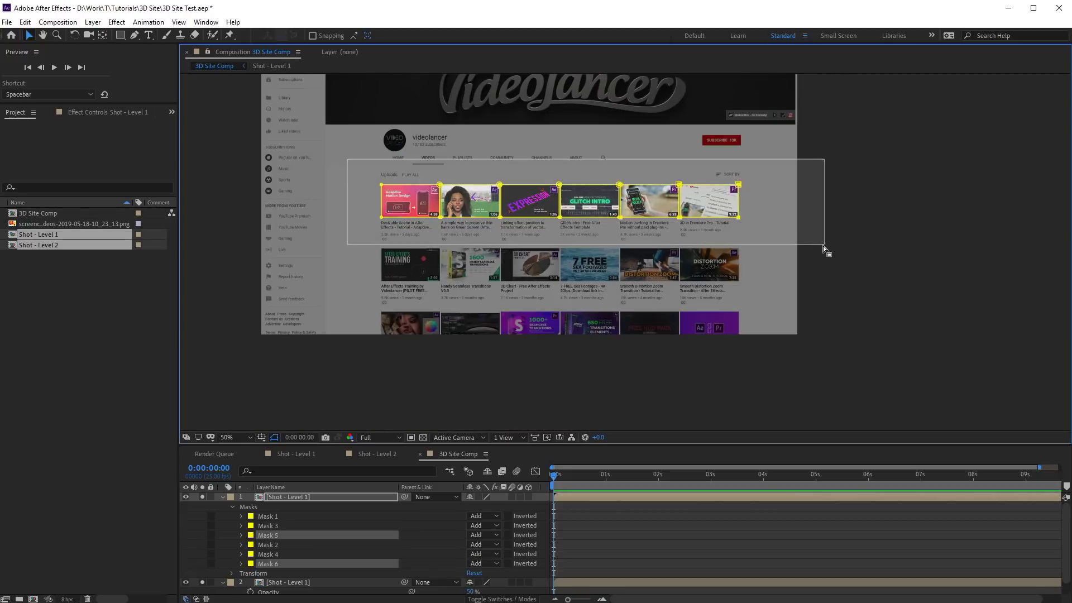
key("ctrl+t")
key("ctrl+d")
left_click_drag(408, 201, 408, 265)
Add a rounded rectangle mask around the SUBSCRIBE 13K button
scroll(739, 125, "up", 6)
key("q")
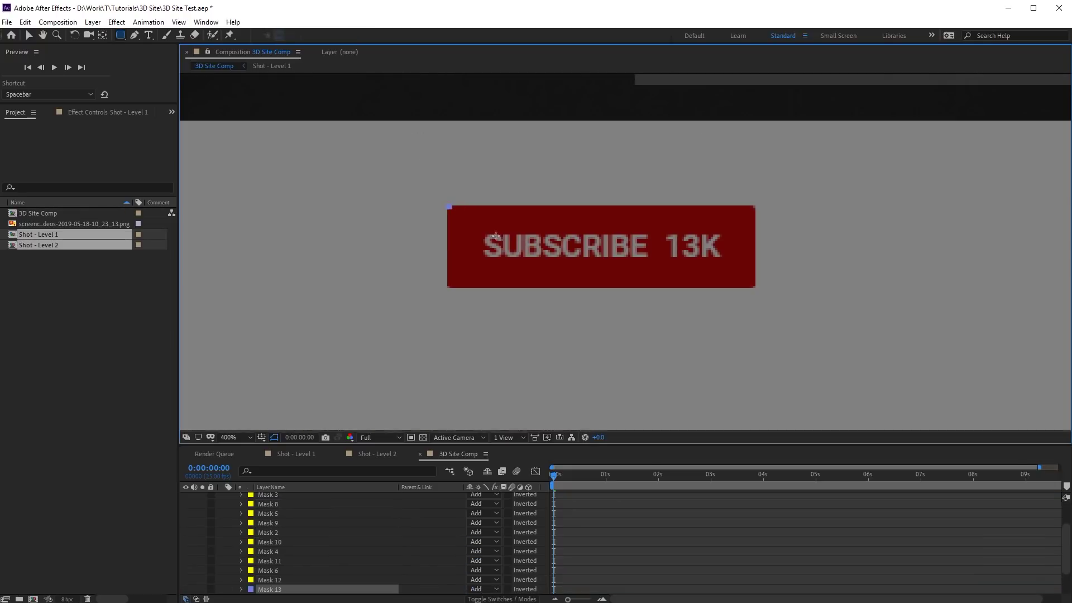
left_click_drag(447, 206, 748, 285)
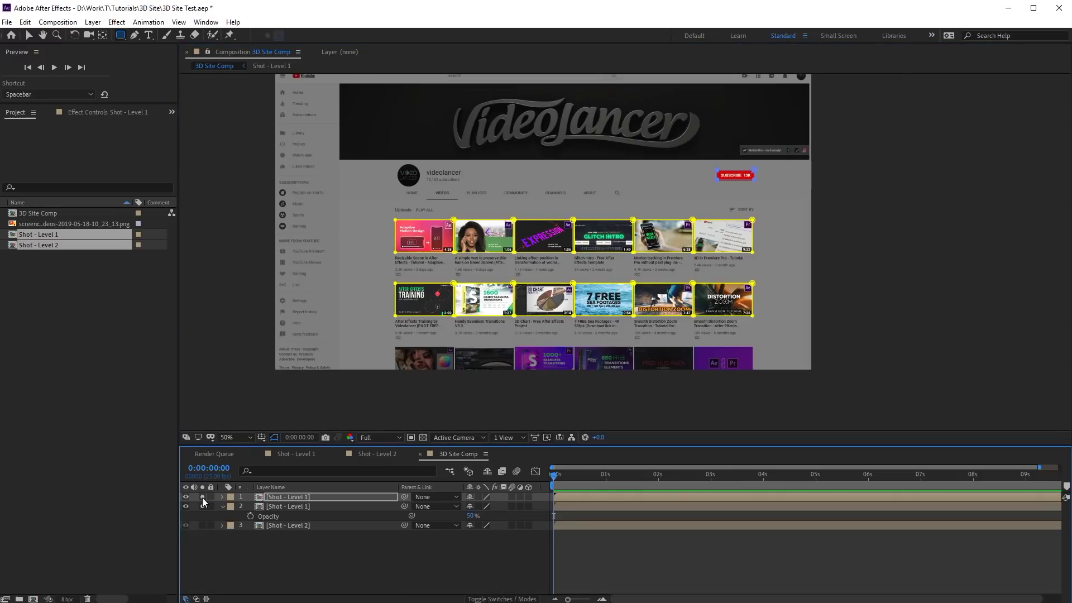
Duplicate the half-opacity copy and raise the new layer's opacity to 100%
left_click(202, 497)
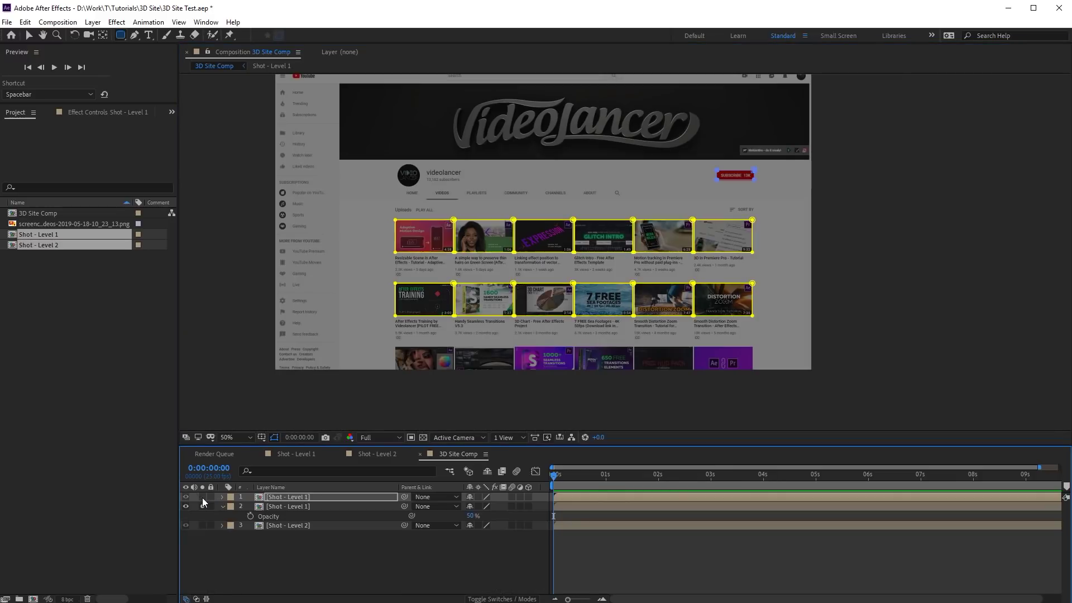
left_click(281, 507)
key("ctrl+d")
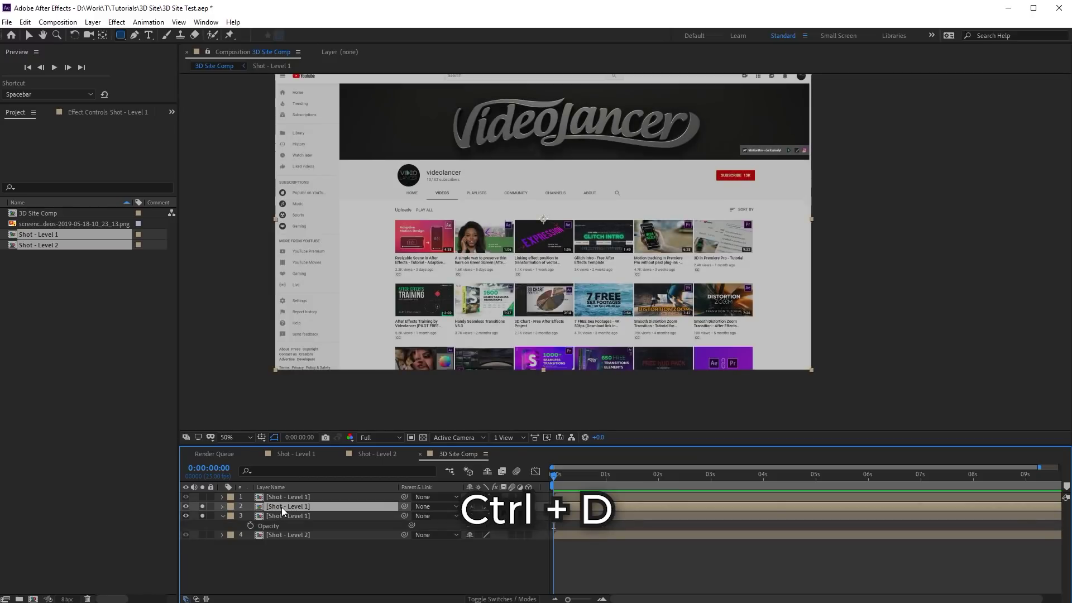
key("t")
left_click_drag(472, 517, 505, 515)
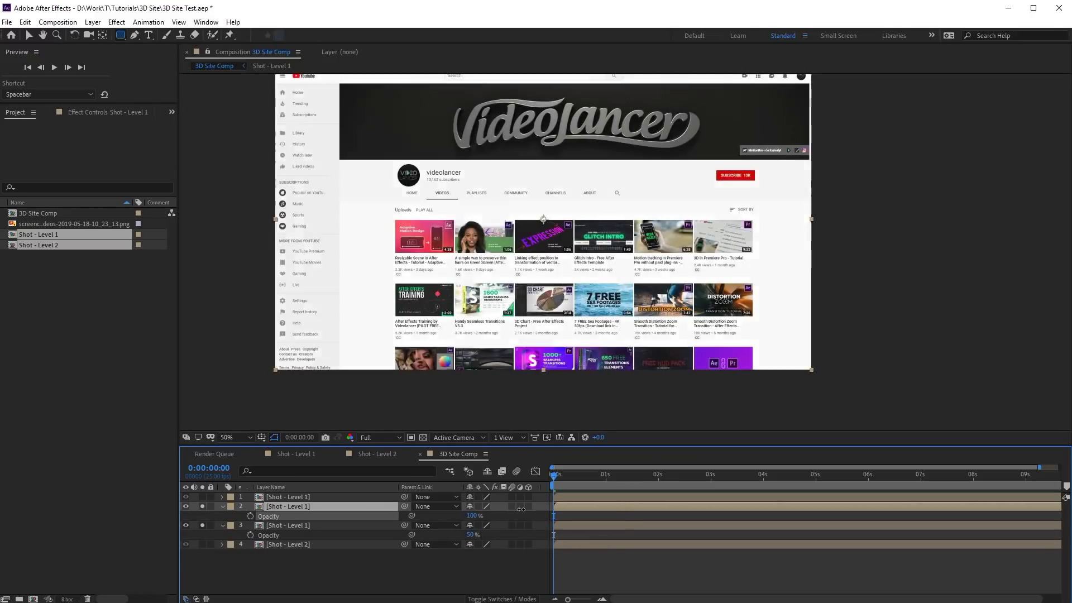
Draw rectangle masks around the YouTube header bar and the channel header area
scroll(455, 212, "up", 2)
left_click_drag(455, 212, 833, 362)
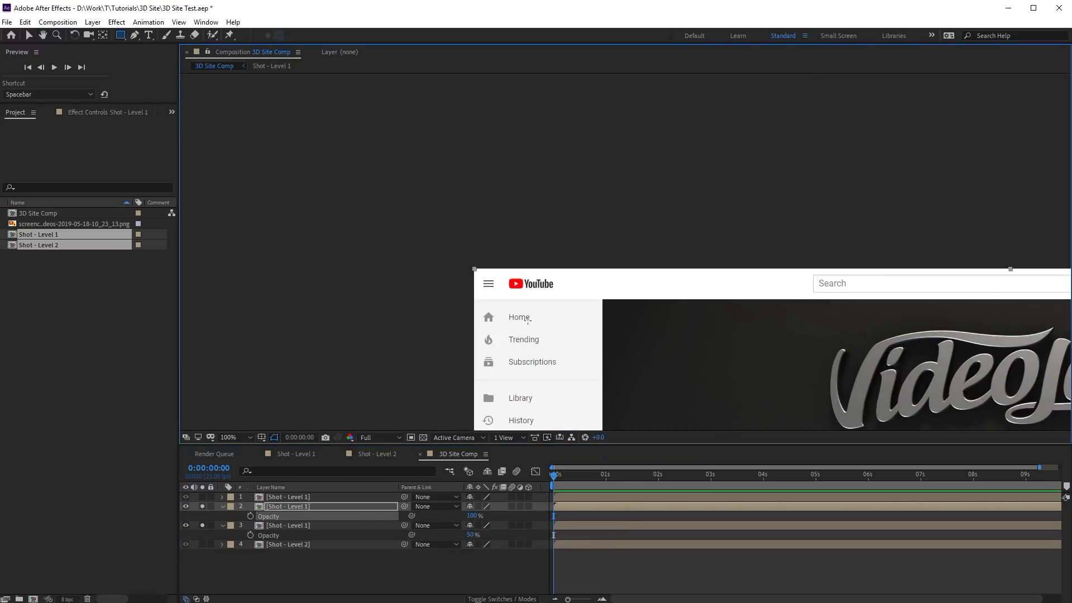
scroll(347, 300, "up", 1)
left_click_drag(322, 285, 1022, 367)
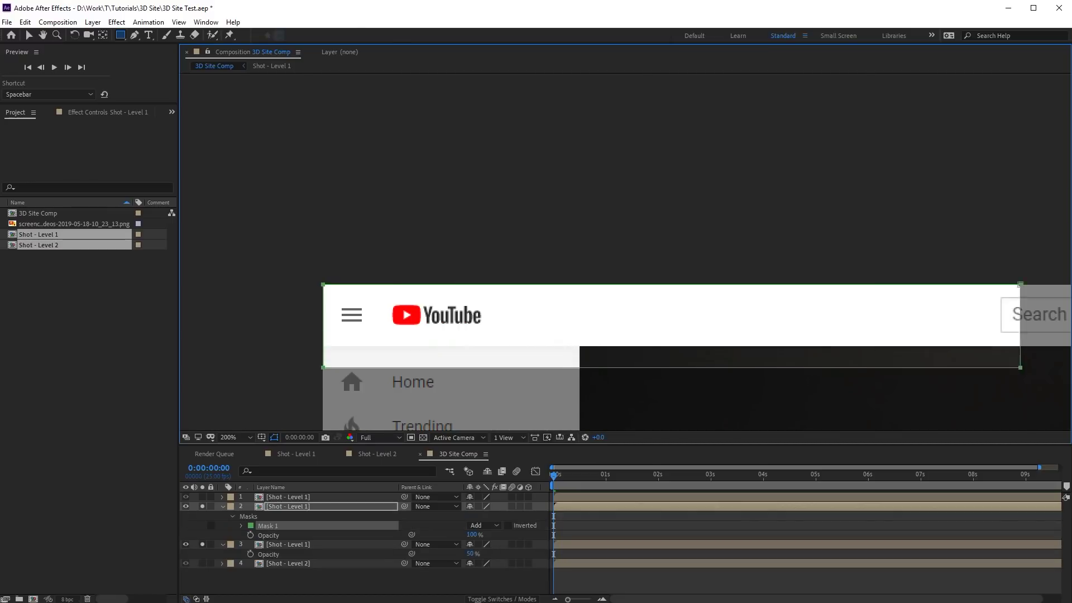
scroll(1022, 367, "down", 2)
left_click_drag(384, 285, 728, 284)
scroll(252, 334, "up", 1)
left_click_drag(252, 334, 517, 255)
scroll(517, 254, "up", 2)
Mask the sidebar sections and the video content area, adjusting mask edges with the Selection tool
left_click_drag(264, 81, 778, 399)
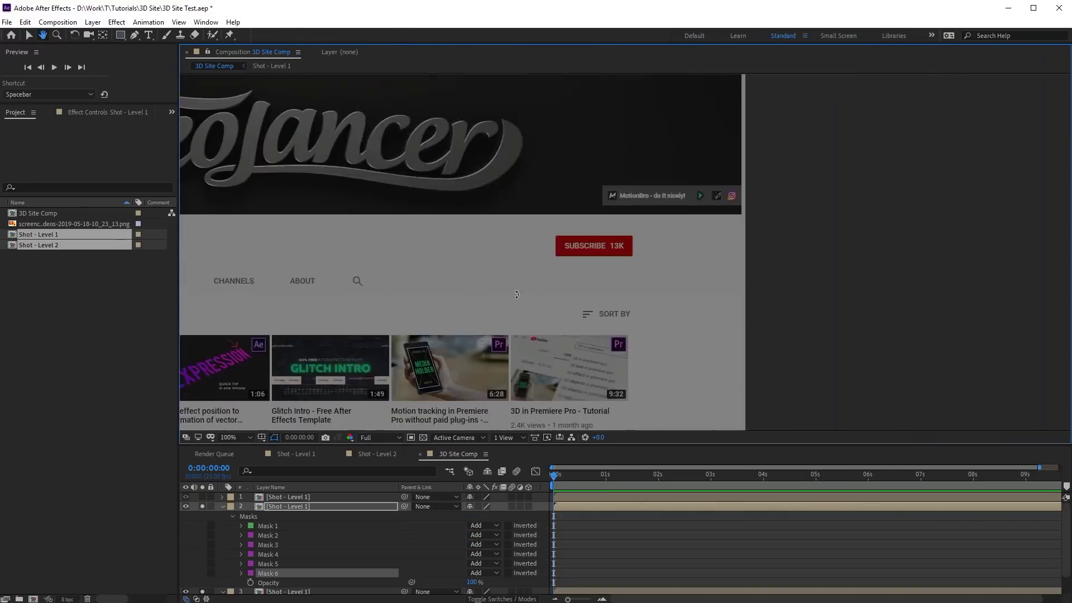
scroll(896, 272, "up", 1)
left_click_drag(896, 272, 941, 265)
mouse_move(387, 146)
left_mouse_down()
mouse_move(498, 201)
mouse_move(866, 304)
left_mouse_up()
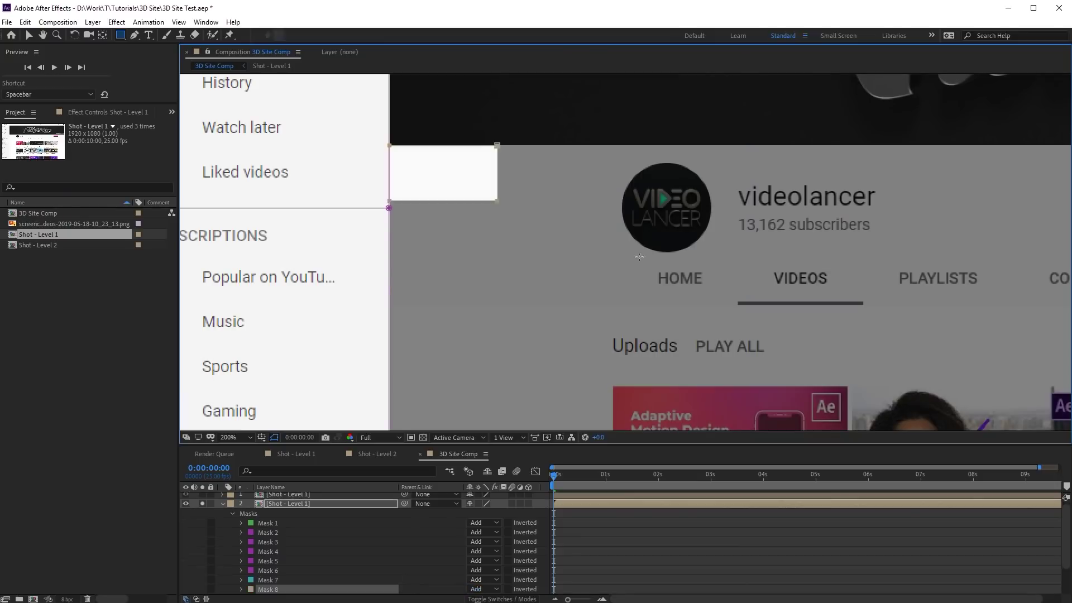
scroll(866, 305, "down", 2)
key("v")
left_click_drag(512, 277, 878, 311)
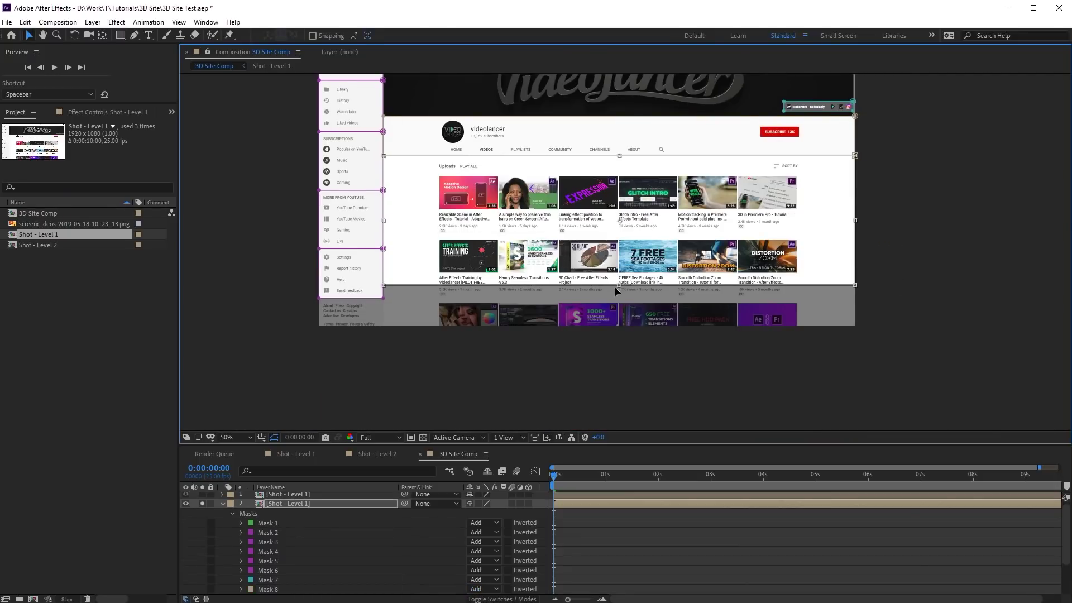
left_click_drag(616, 289, 619, 300)
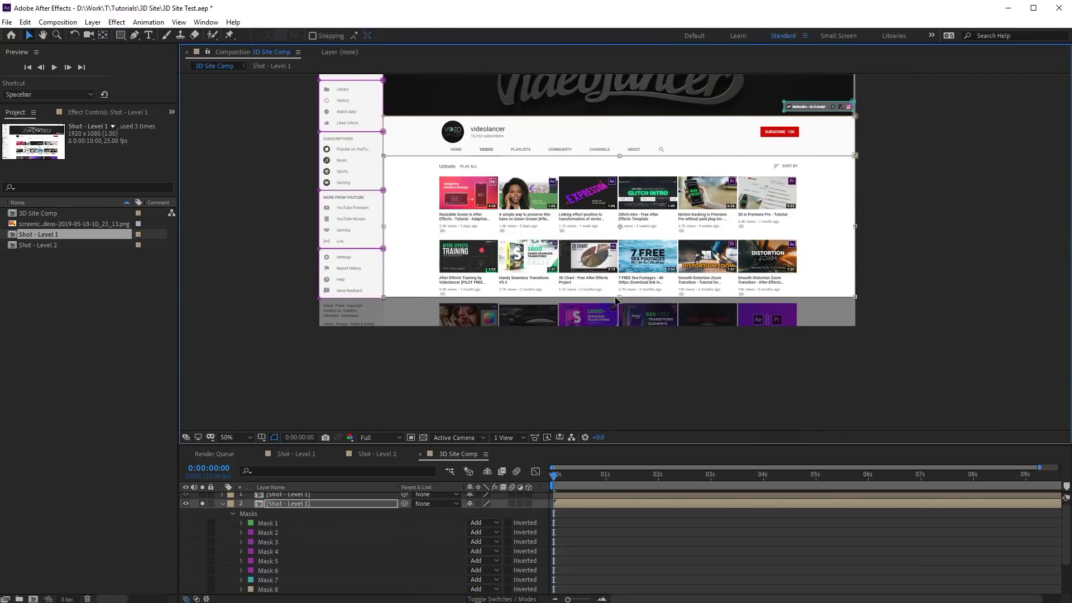
scroll(619, 300, "up", 1)
left_click_drag(561, 333, 746, 316)
left_click(223, 503)
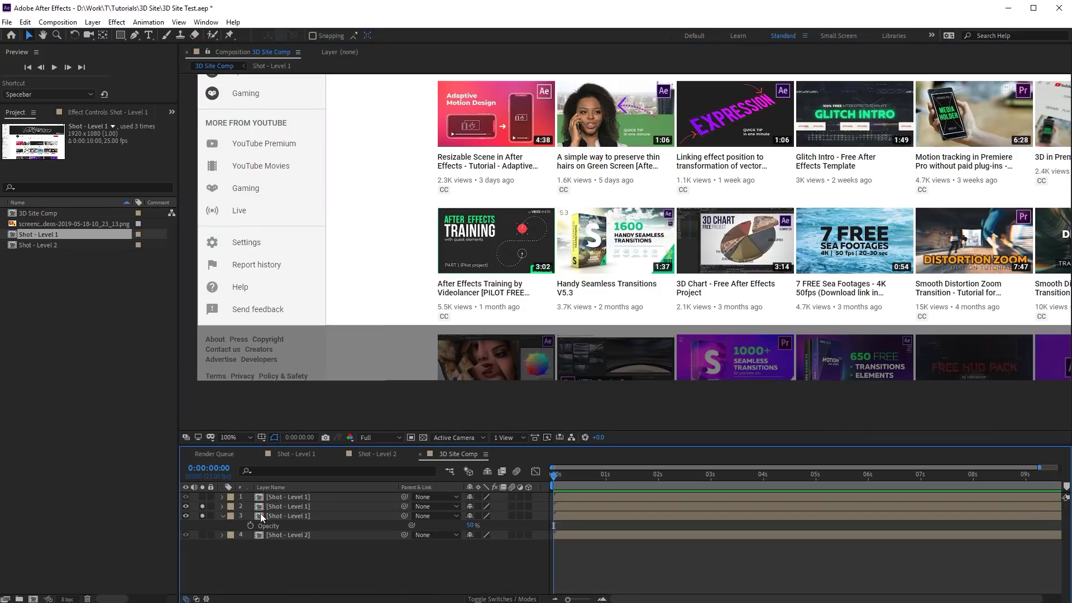
Delete the 50% reference layer and rename the masked layer Shot - Level 1 - Panels
left_click(281, 515)
key("Delete")
left_click(294, 507)
key("Return")
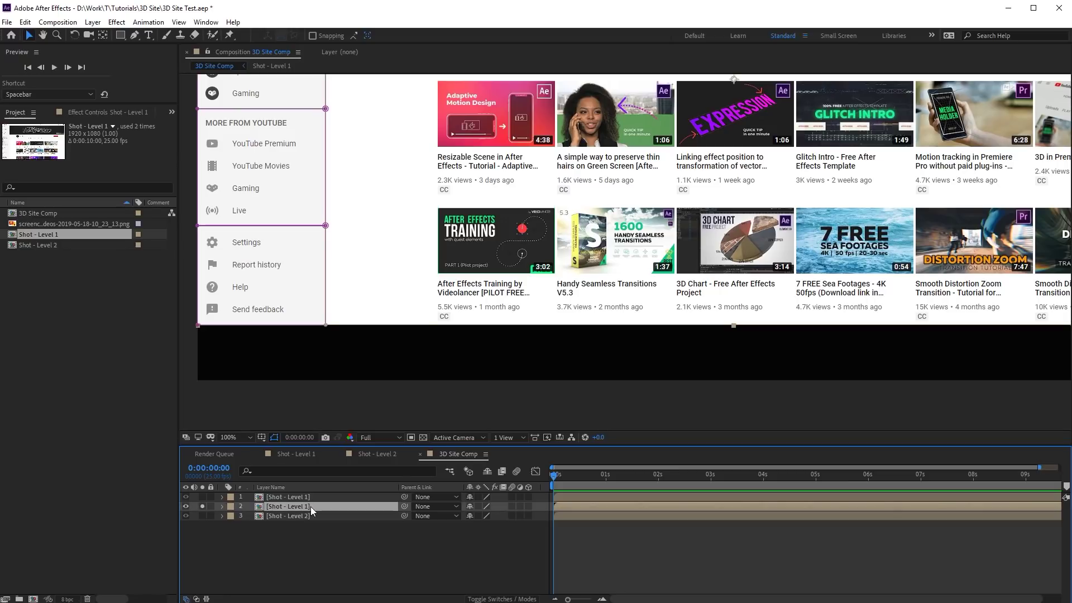
left_click(311, 507)
type("- Panels")
key("Return")
Solo Shot - Level 2 and add a duplicate of it at 50% opacity
left_click(203, 506)
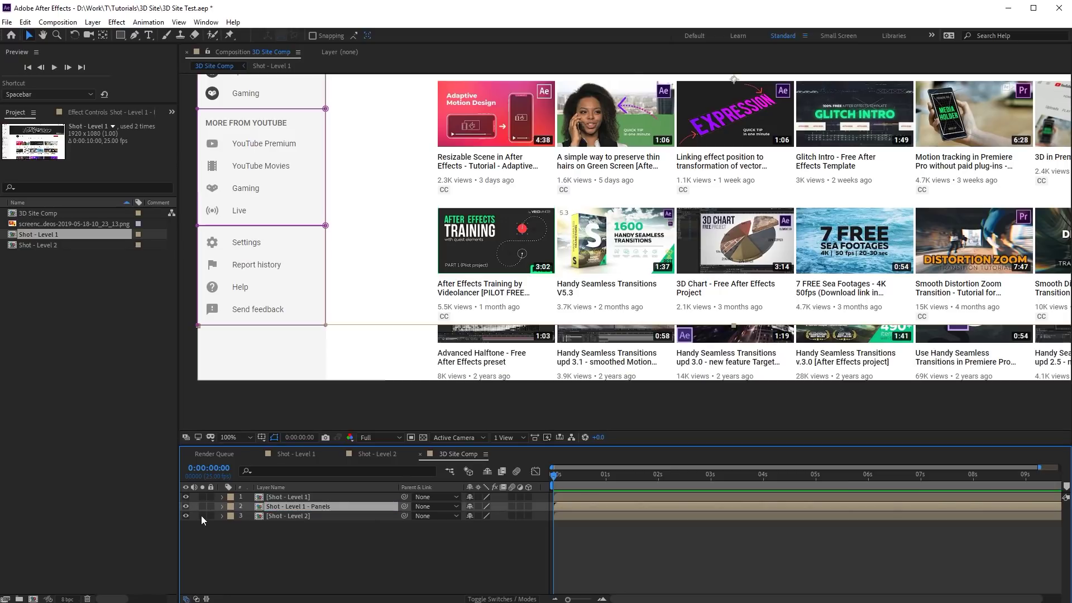
left_click(202, 516)
left_click(276, 516)
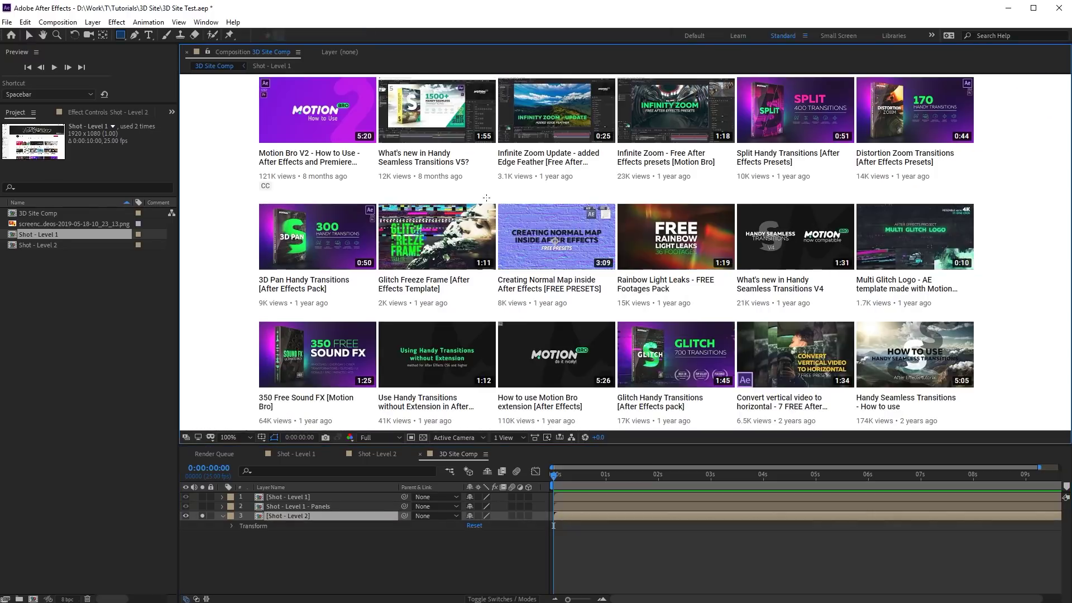
left_click_drag(540, 190, 521, 412)
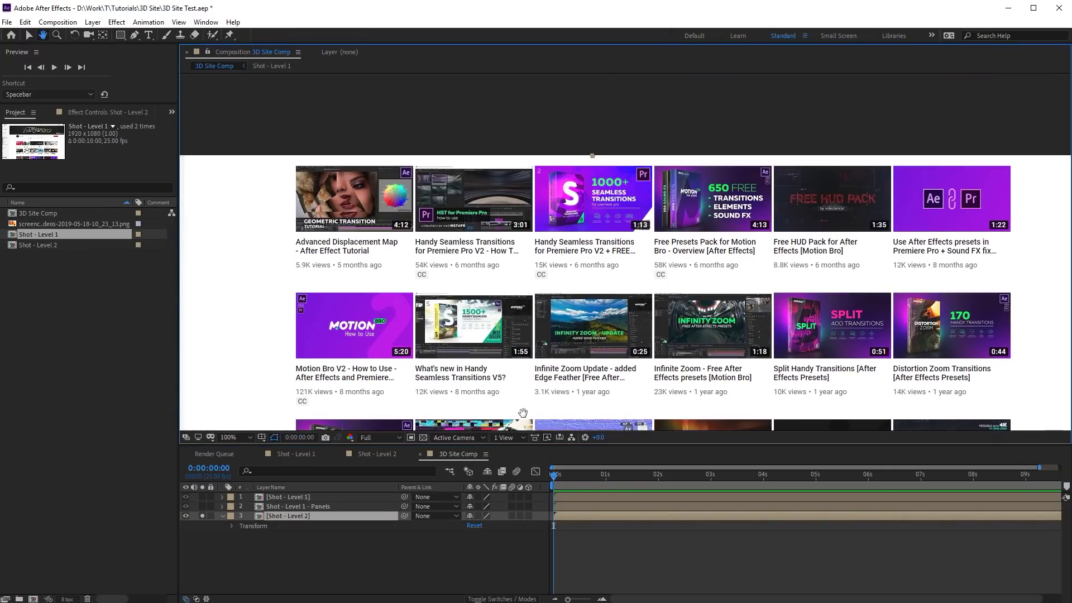
left_click(280, 518)
key("ctrl+d")
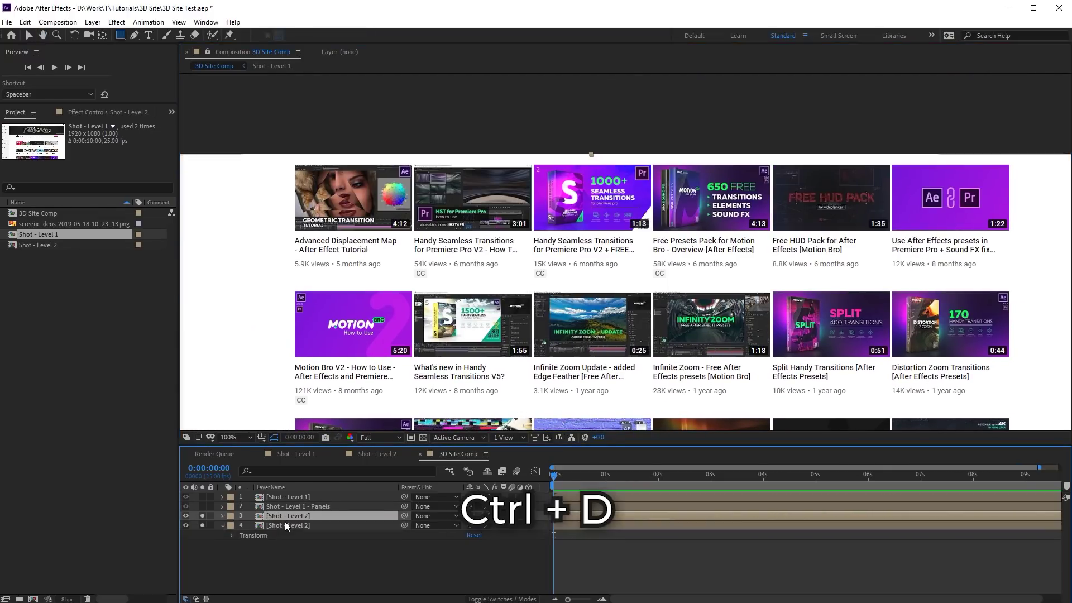
key("t")
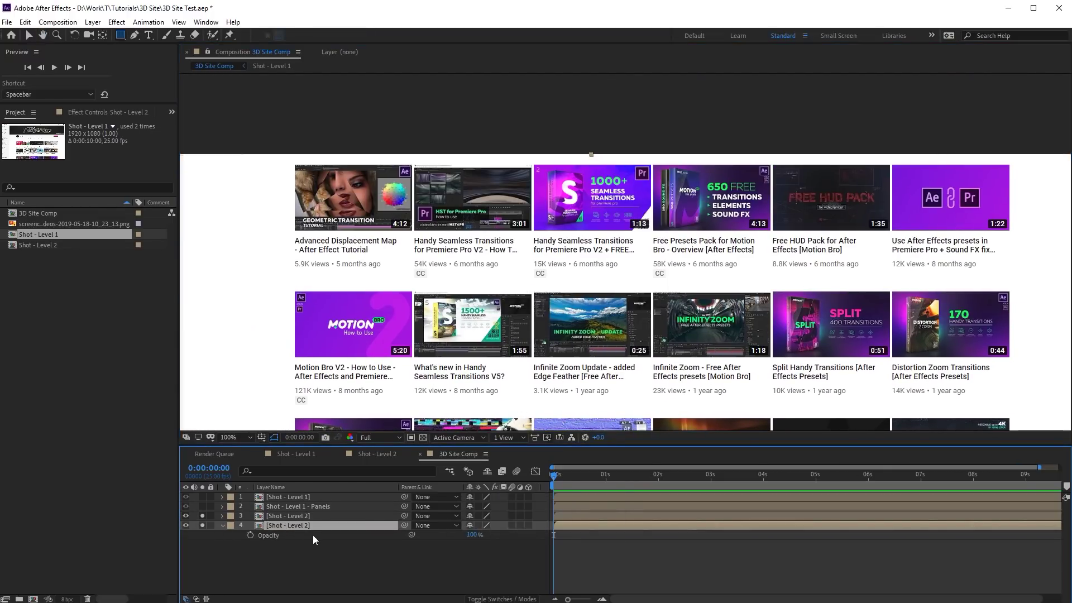
left_click(473, 534)
type("50")
left_click(474, 569)
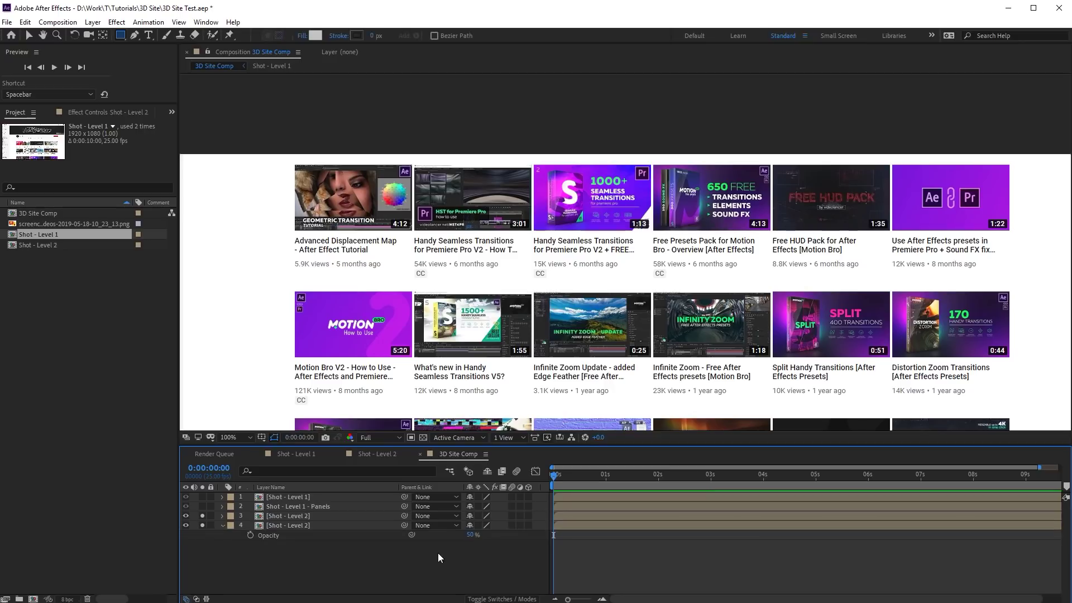
Draw rectangle masks over the Shot - Level 2 page, starting at the first thumbnail
left_click(275, 516)
scroll(371, 197, "up", 1)
mouse_move(378, 198)
left_mouse_down()
mouse_move(605, 321)
mouse_move(836, 308)
left_mouse_up()
scroll(425, 298, "up", 1)
mouse_move(222, 122)
left_mouse_down()
mouse_move(253, 155)
mouse_move(626, 385)
mouse_move(691, 385)
left_mouse_up()
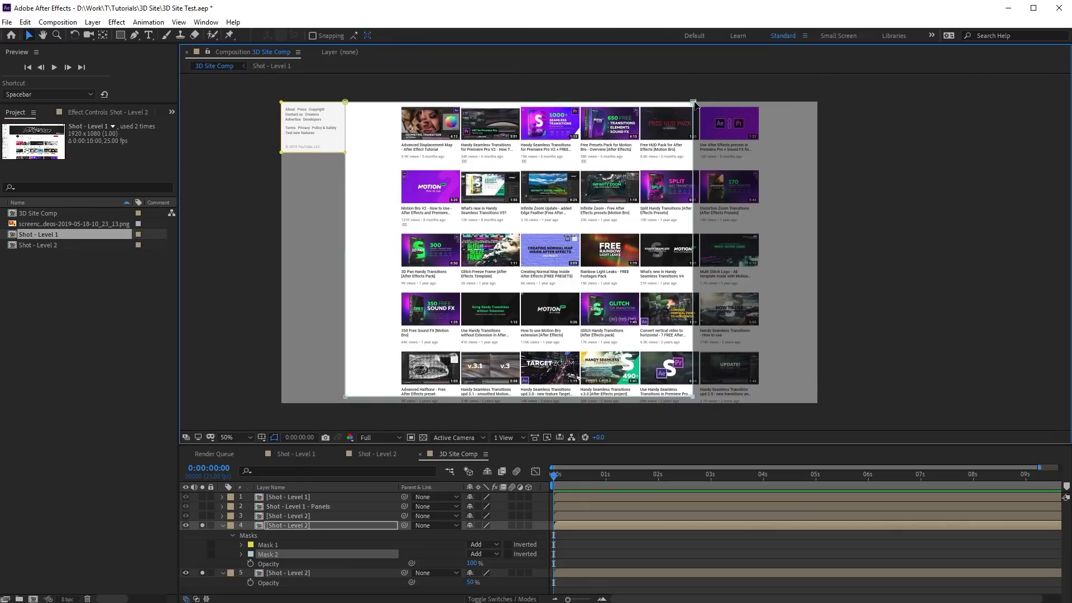
Delete the 50% reference layer and rename the masked layer Shot - Level 2 - Panels
left_click(305, 573)
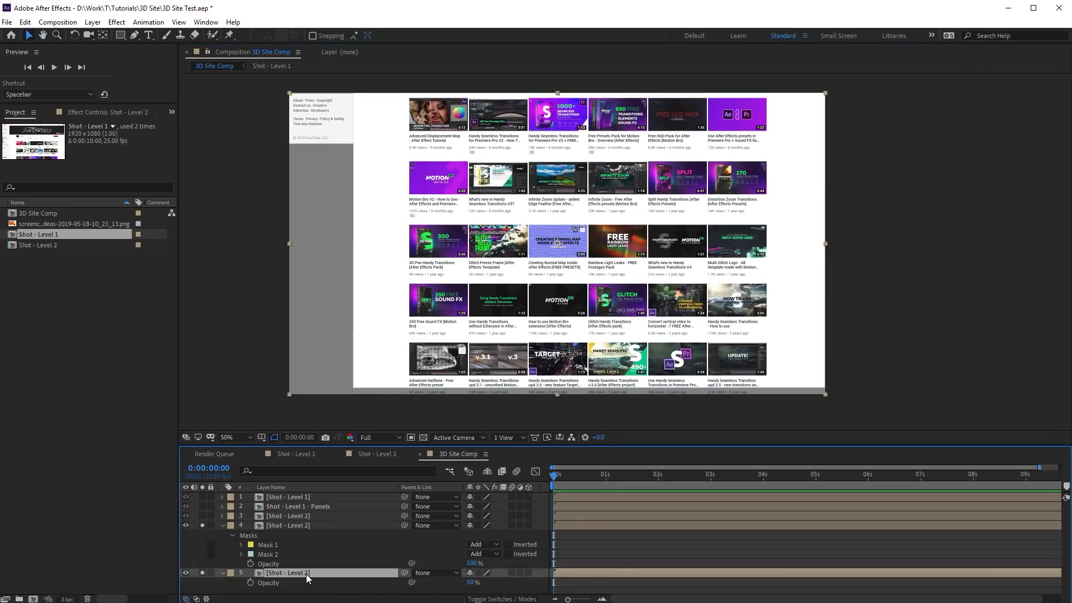
key("Delete")
left_click(313, 522)
key("Return")
key("End")
type("- Pan")
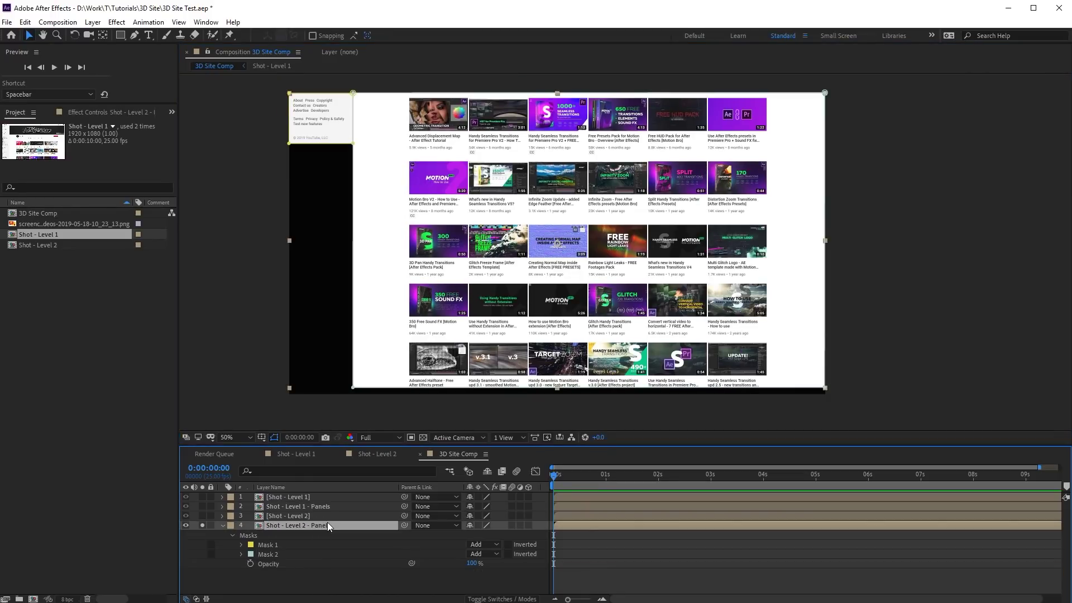
Move Shot - Level 1 - Panels below Shot - Level 2 in the layer stack
left_click(222, 526)
left_click(296, 507)
left_click_drag(296, 506, 289, 518)
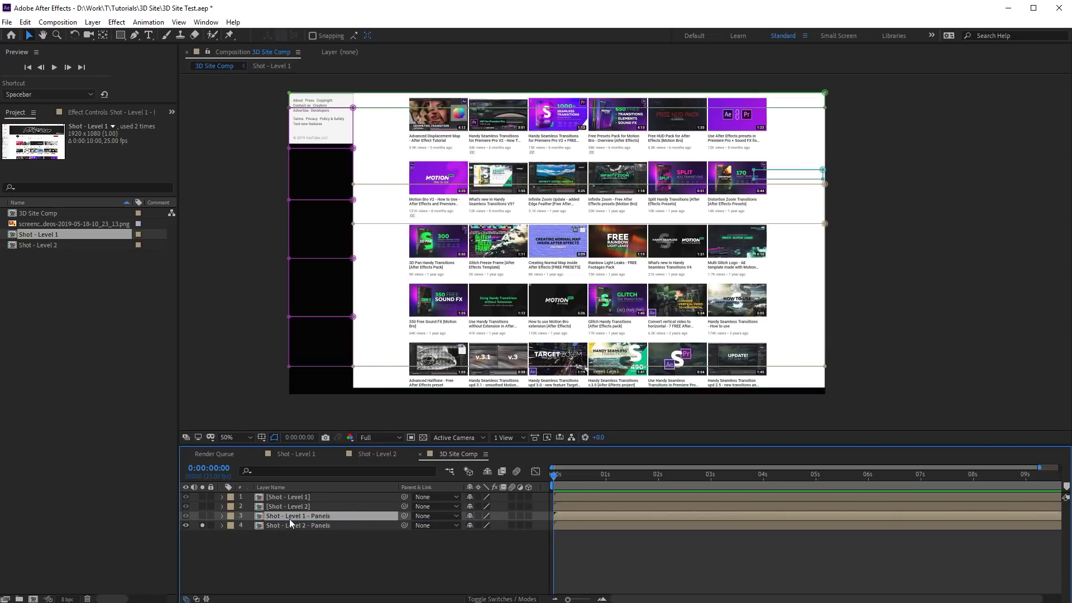
Hide all four page layers and create a new solid layer named E3D
left_click_drag(186, 526, 186, 497)
left_click(234, 540)
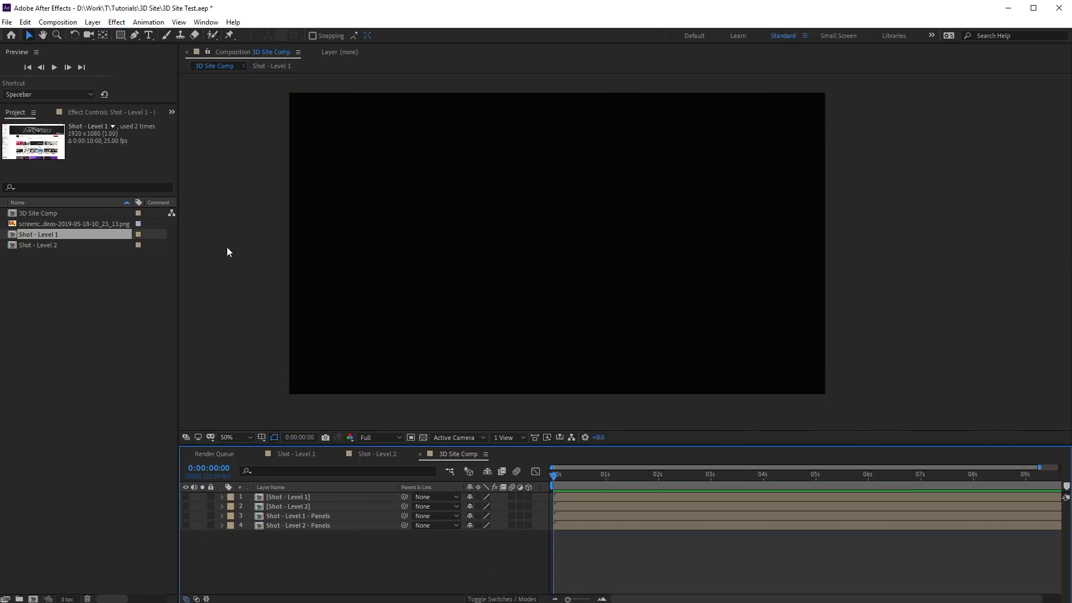
left_click(93, 22)
mouse_move(104, 33)
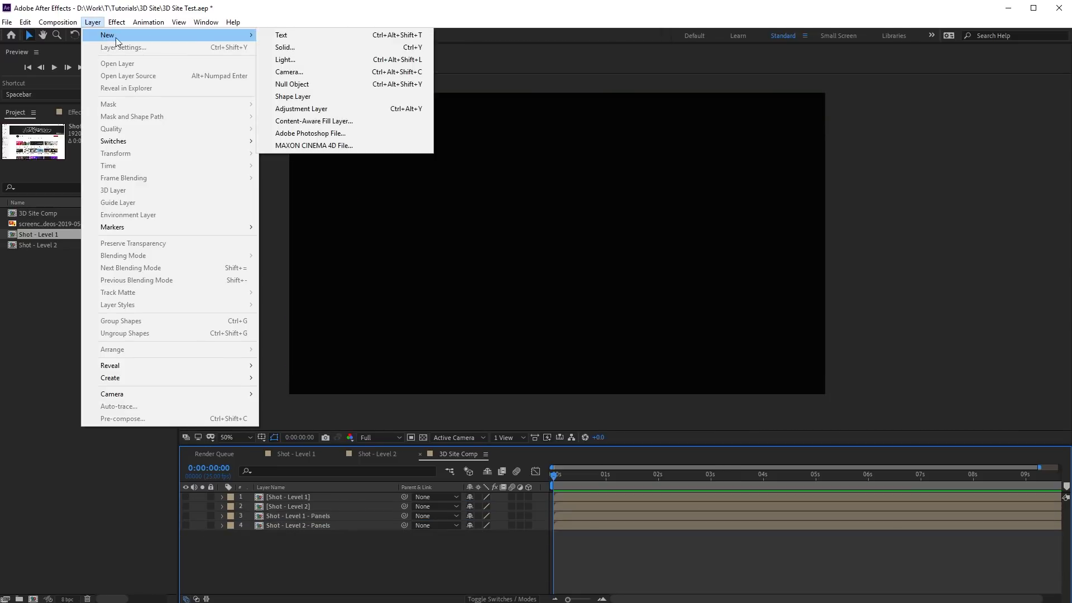
left_click(276, 49)
type("E3D")
left_click(528, 482)
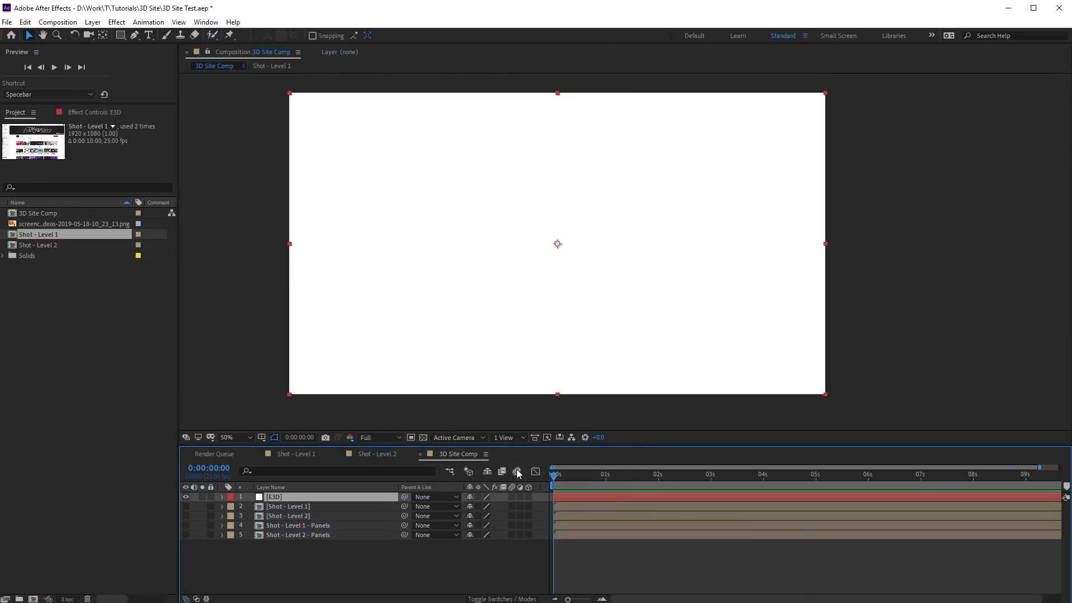
Apply the Video Copilot Element effect to the E3D solid
left_click(116, 22)
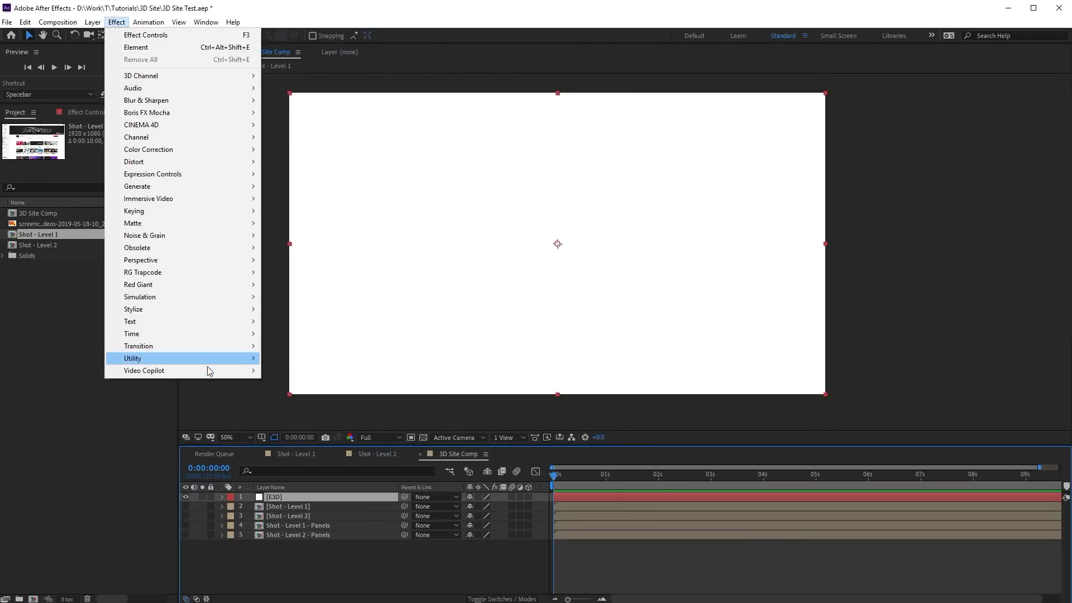
mouse_move(237, 374)
left_click(280, 372)
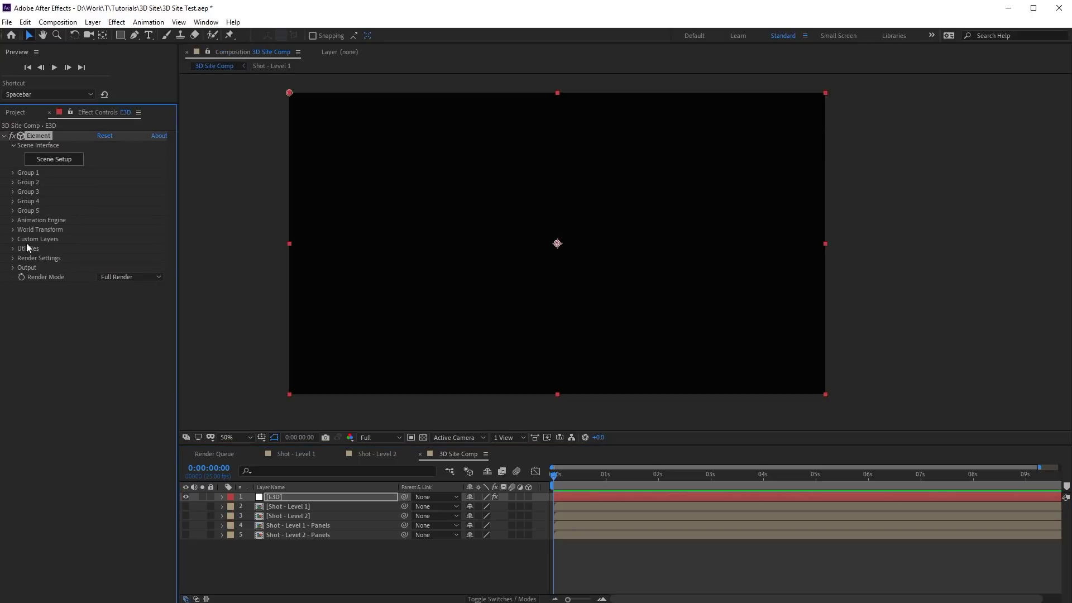
Assign Path Layers 1–4 to Shot - Level 1, Shot - Level 2, Level 1 - Panels and Level 2 - Panels
left_click(13, 240)
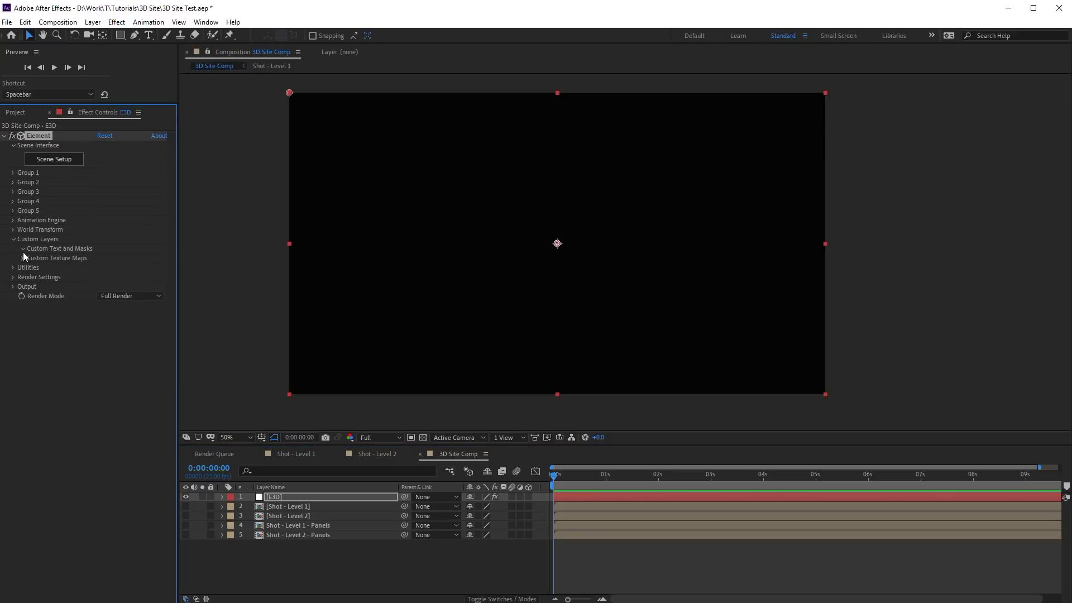
left_click(23, 250)
left_click(112, 259)
left_click(140, 299)
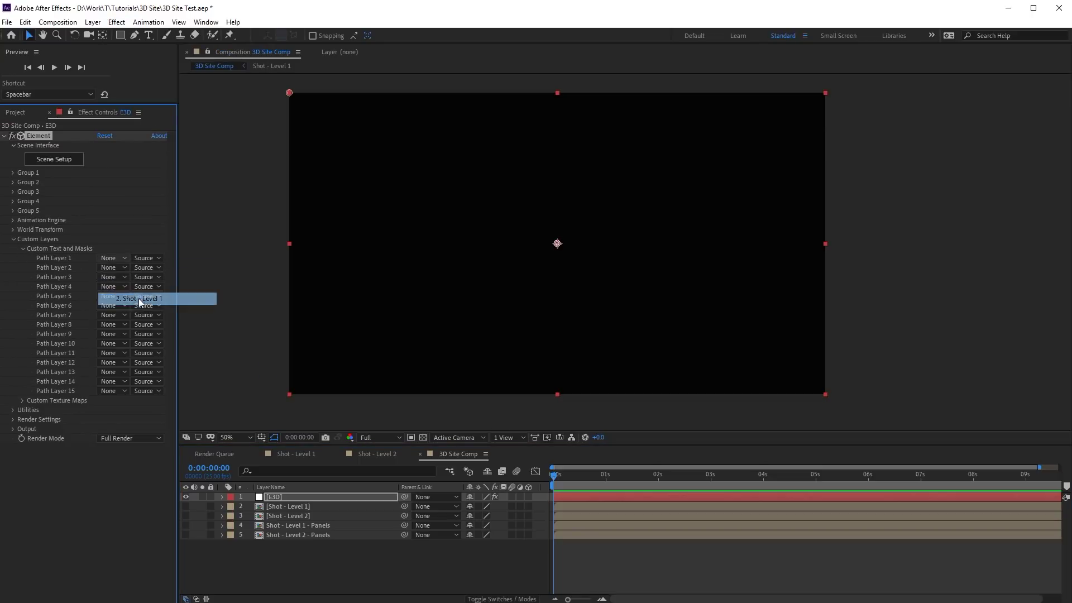
left_click(123, 266)
left_click(141, 320)
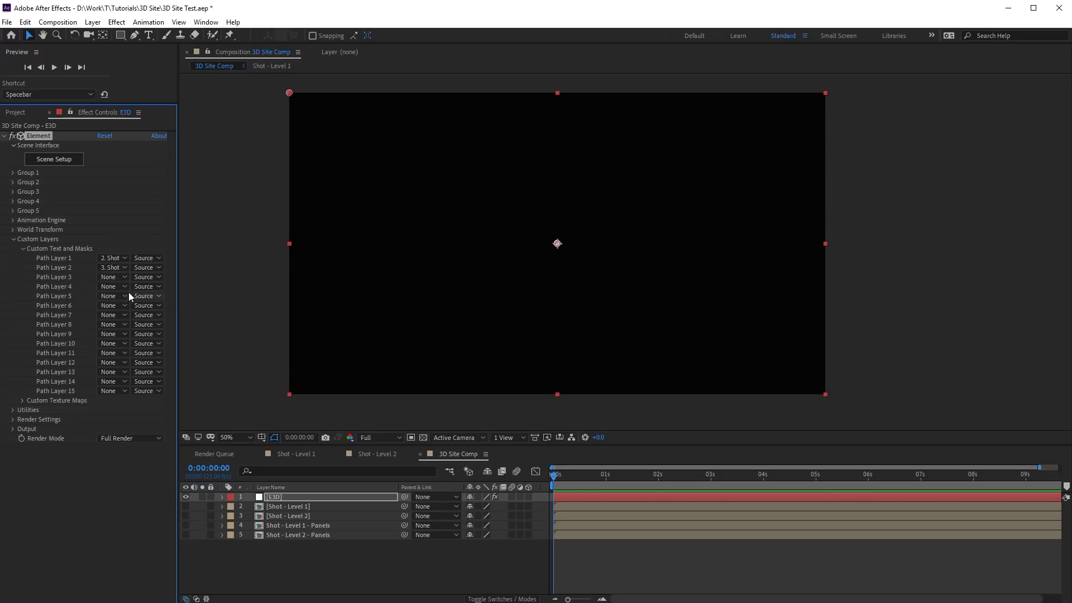
left_click(123, 277)
left_click(146, 342)
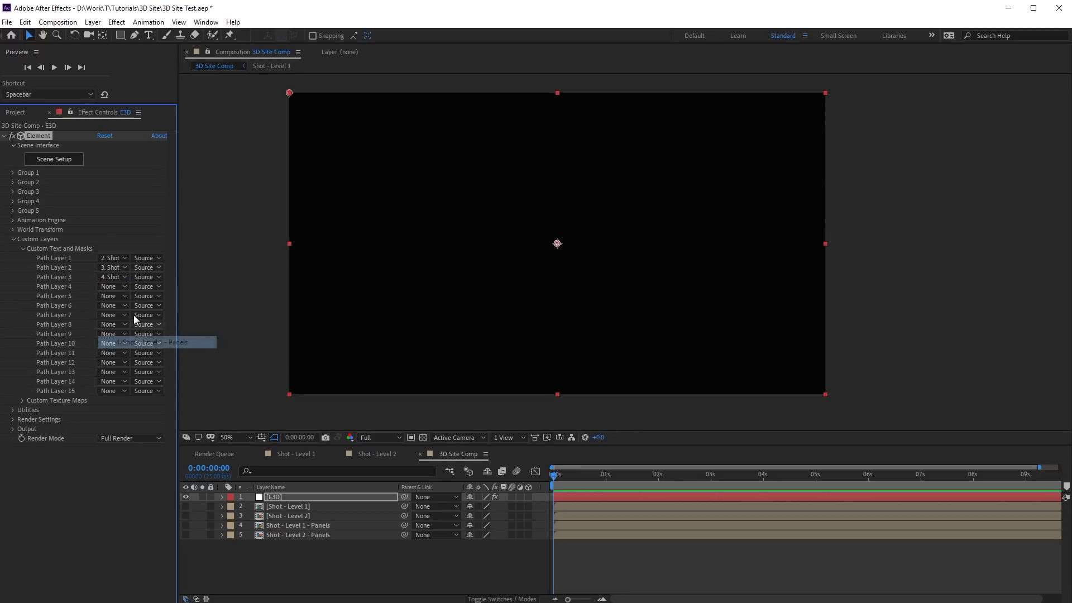
left_click(121, 286)
left_click(130, 362)
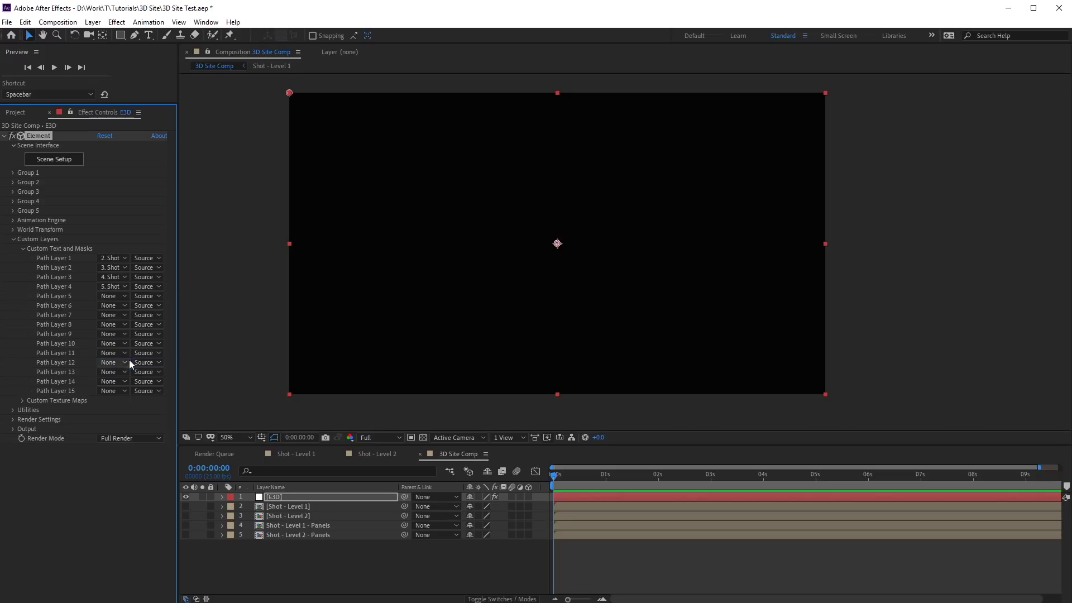
Set Texture Maps 1 and 2 to Shot - Level 1 and Shot - Level 2, both sampling First Frame
left_click(24, 399)
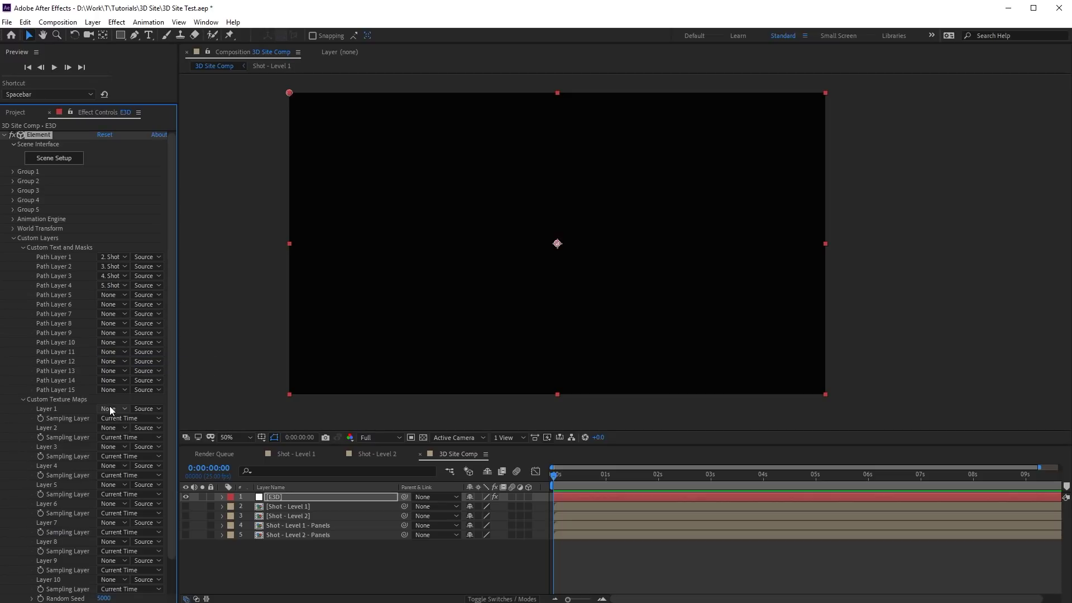
left_click(110, 408)
left_click(123, 428)
left_click(131, 476)
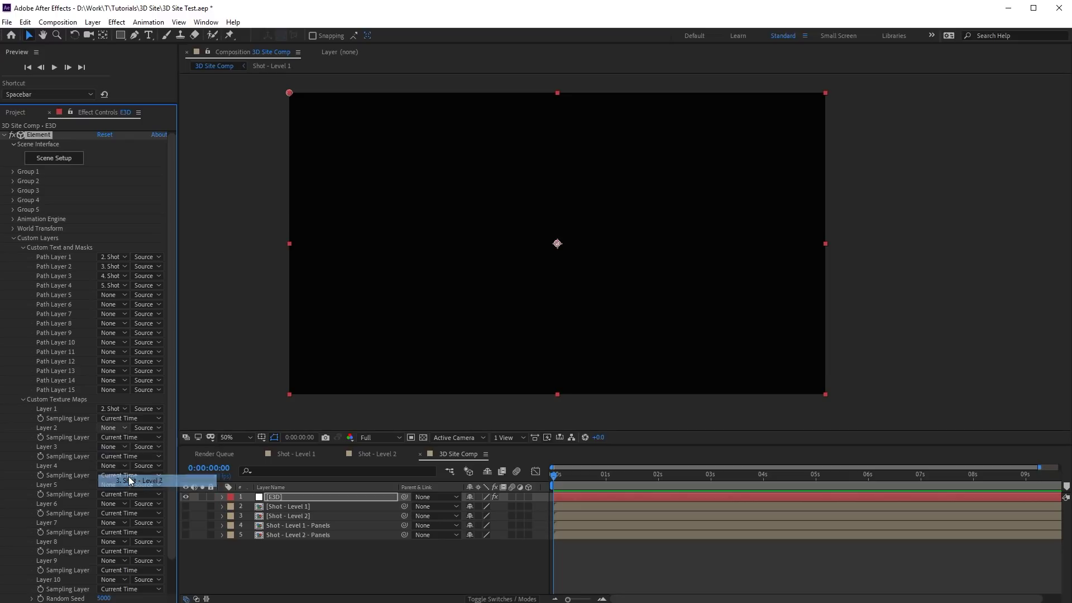
left_click(136, 421)
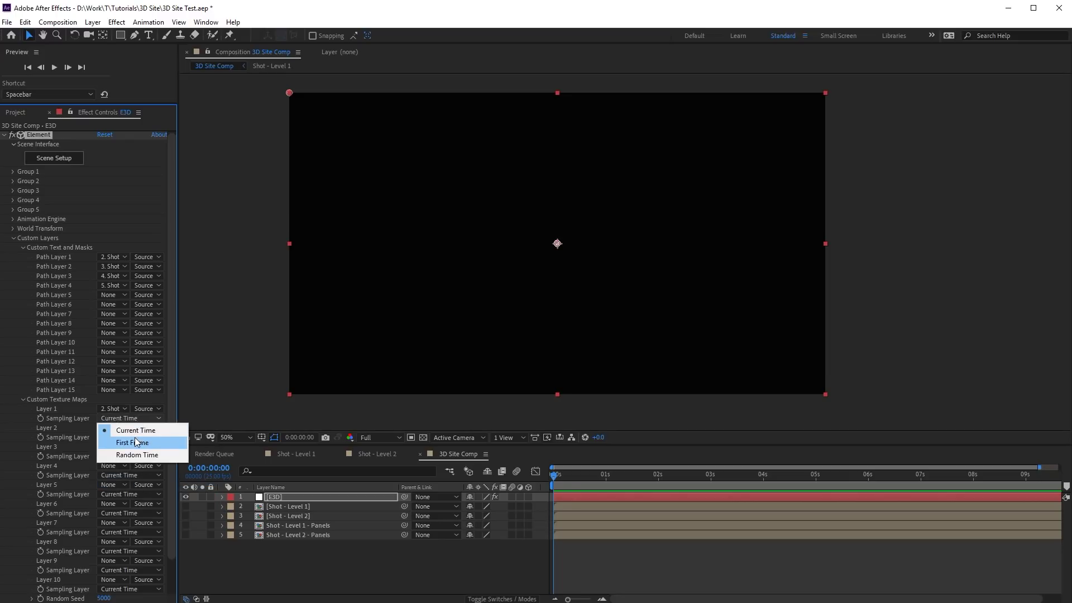
left_click(133, 441)
left_click(122, 438)
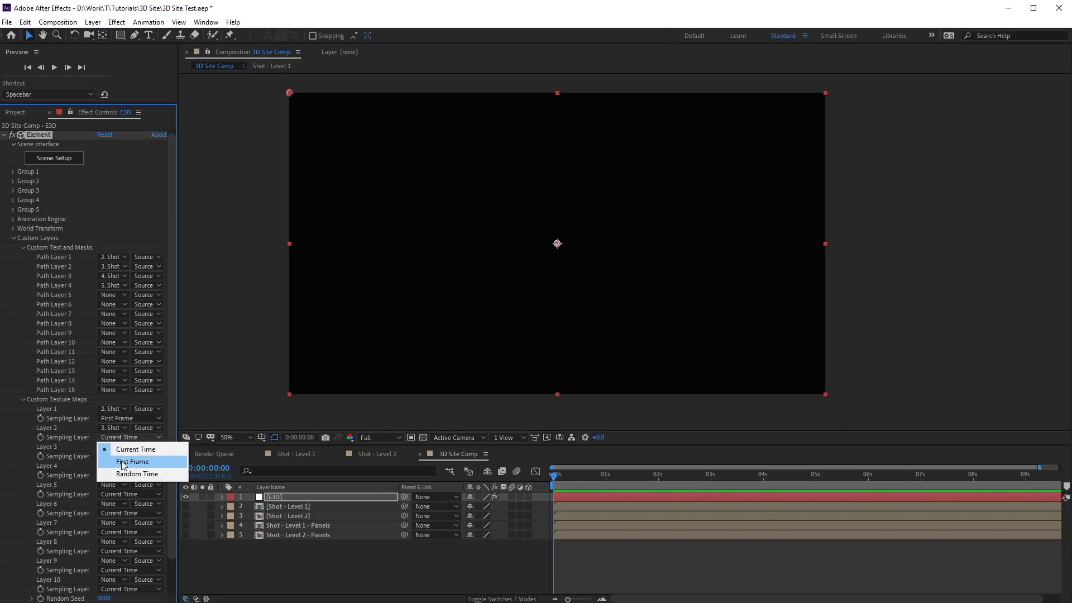
left_click(122, 461)
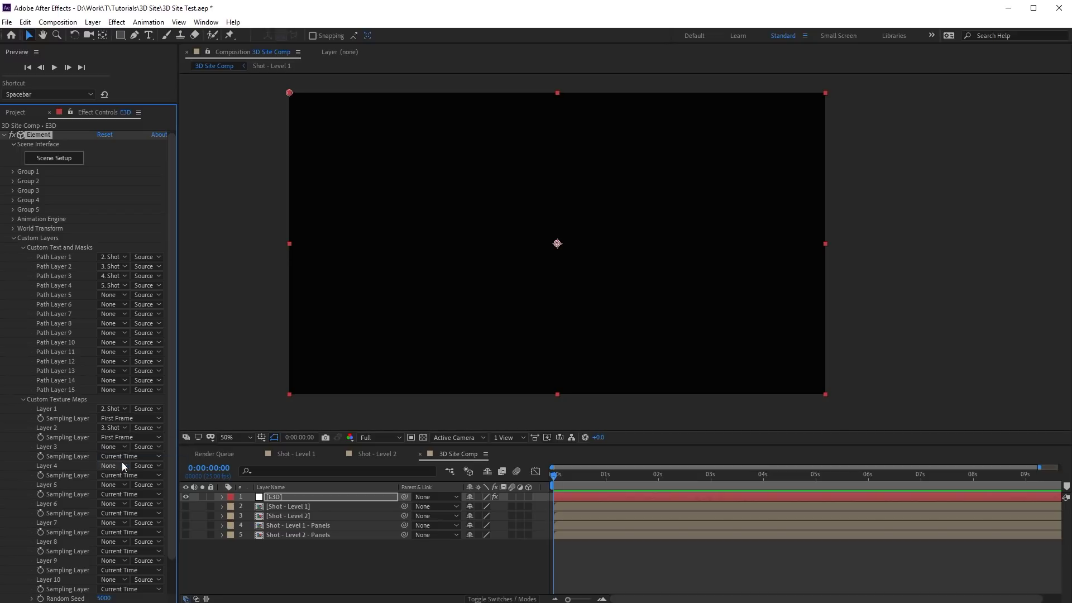
In Scene Setup, extrude the custom path into a 3D model and select its Bevel 1 material
left_click(71, 158)
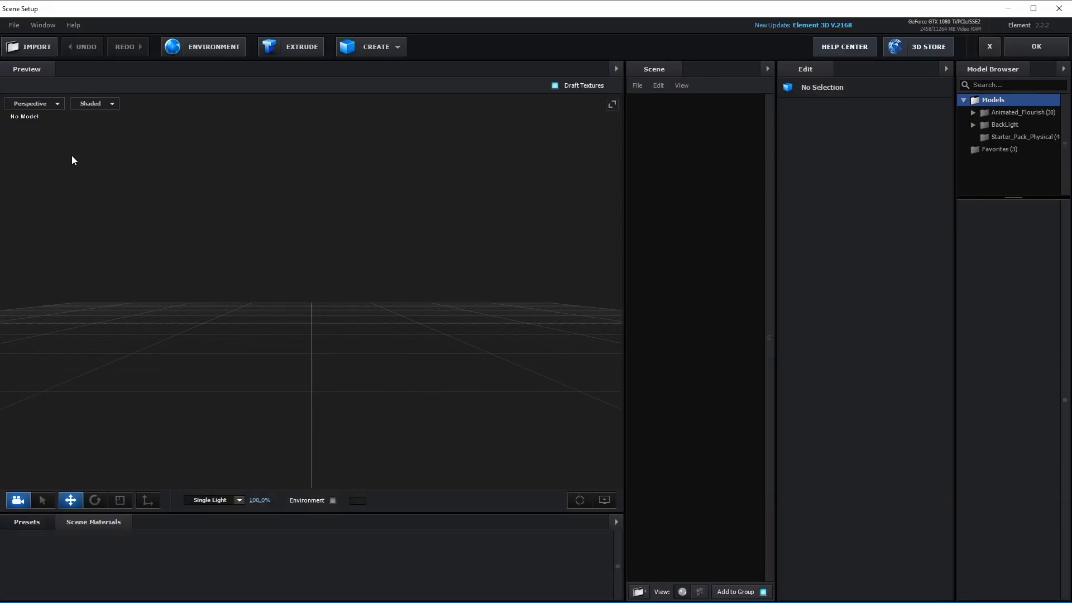
left_click(299, 48)
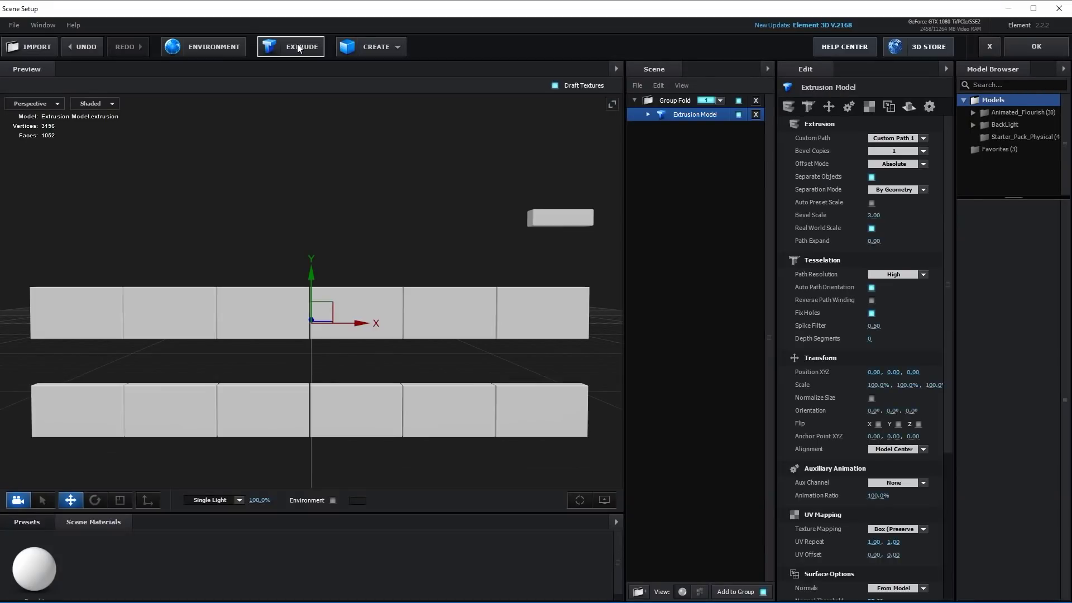
left_click(648, 115)
left_click(690, 128)
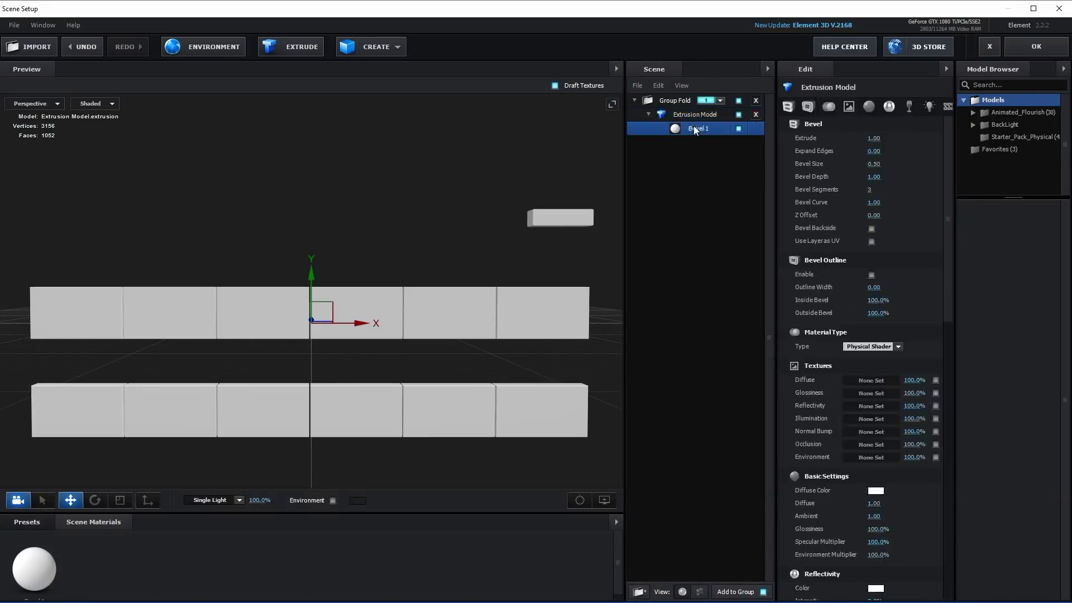
Texture Bevel 1's diffuse with Custom Layer 1, using the layer as UV
left_click(851, 382)
left_click(867, 314)
left_click(905, 333)
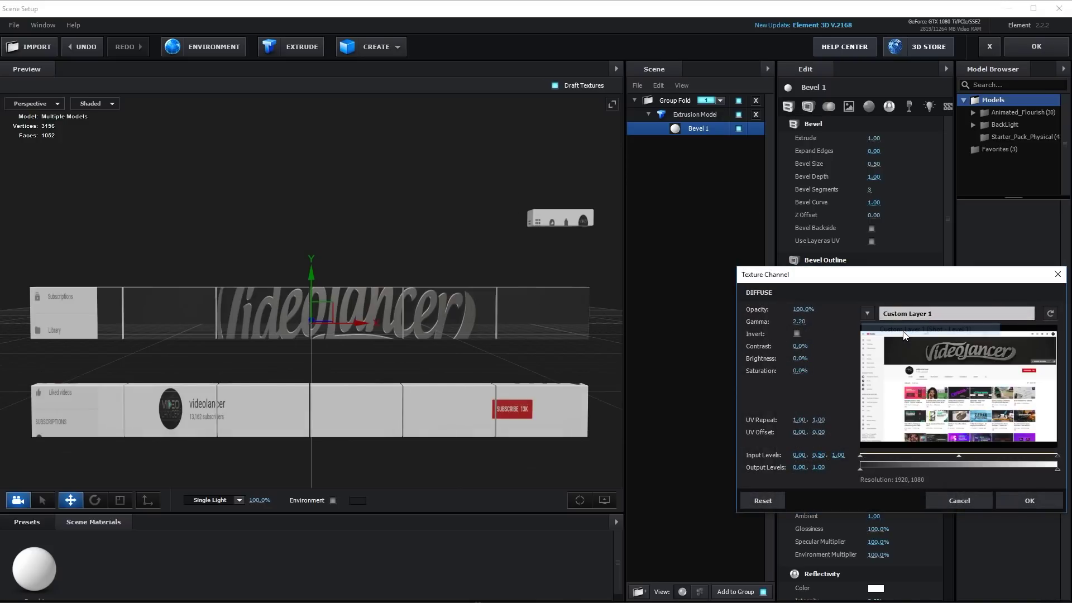
left_click(1017, 495)
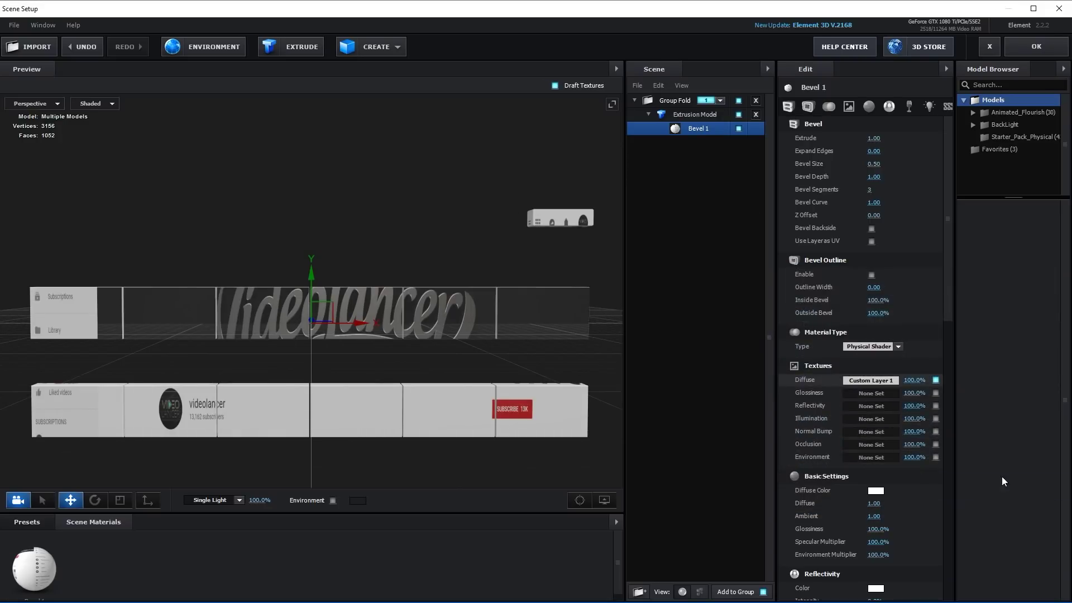
left_click(871, 241)
left_click_drag(360, 390, 423, 343)
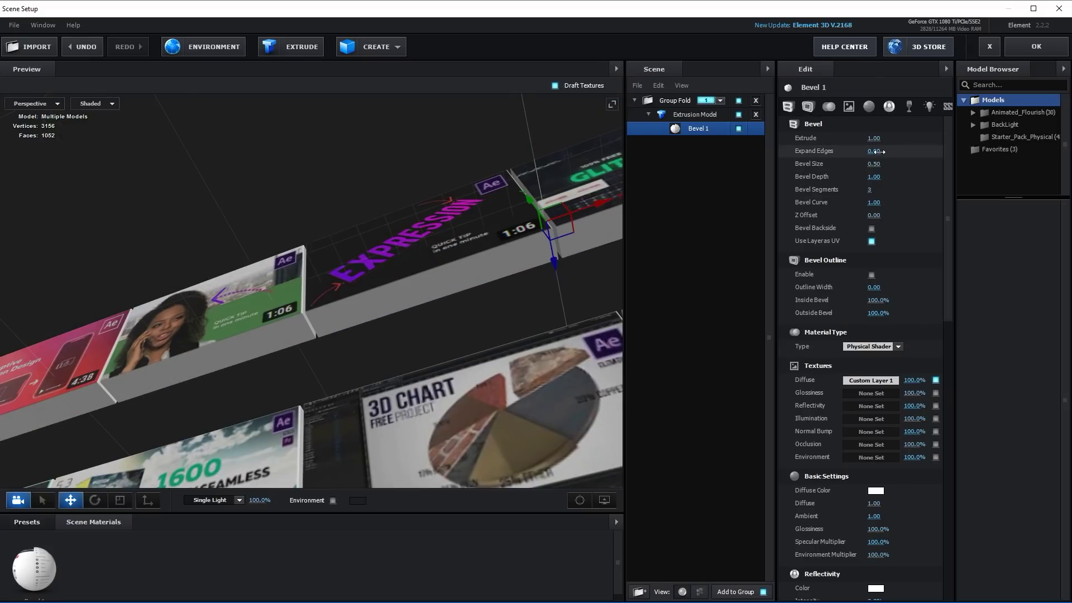
Duplicate the extrusion model and switch the copy to Custom Path 2
right_click(708, 115)
left_click(752, 176)
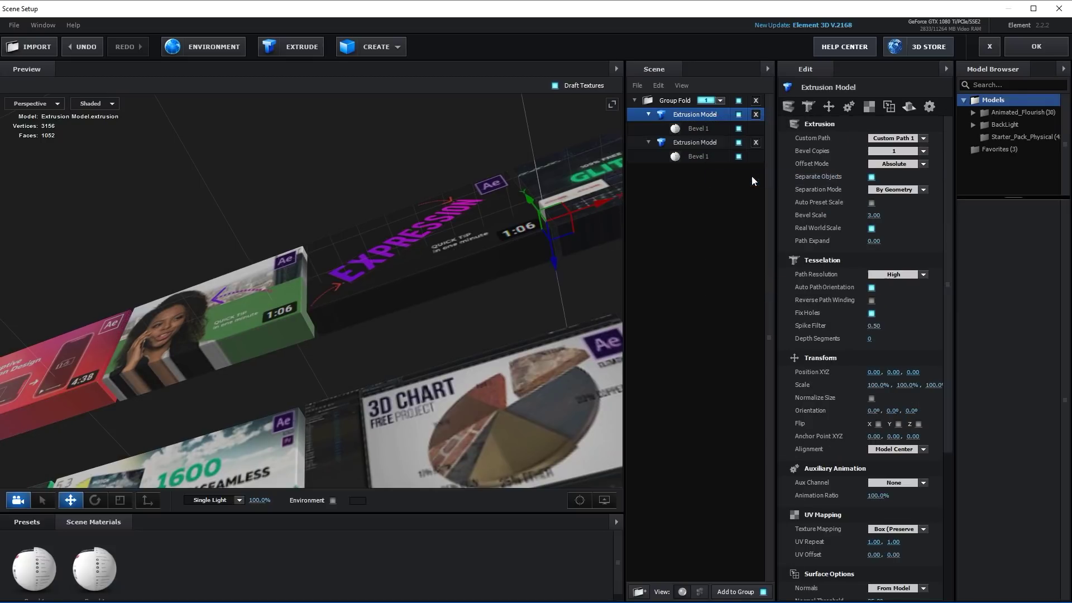
left_click(894, 138)
left_click(916, 155)
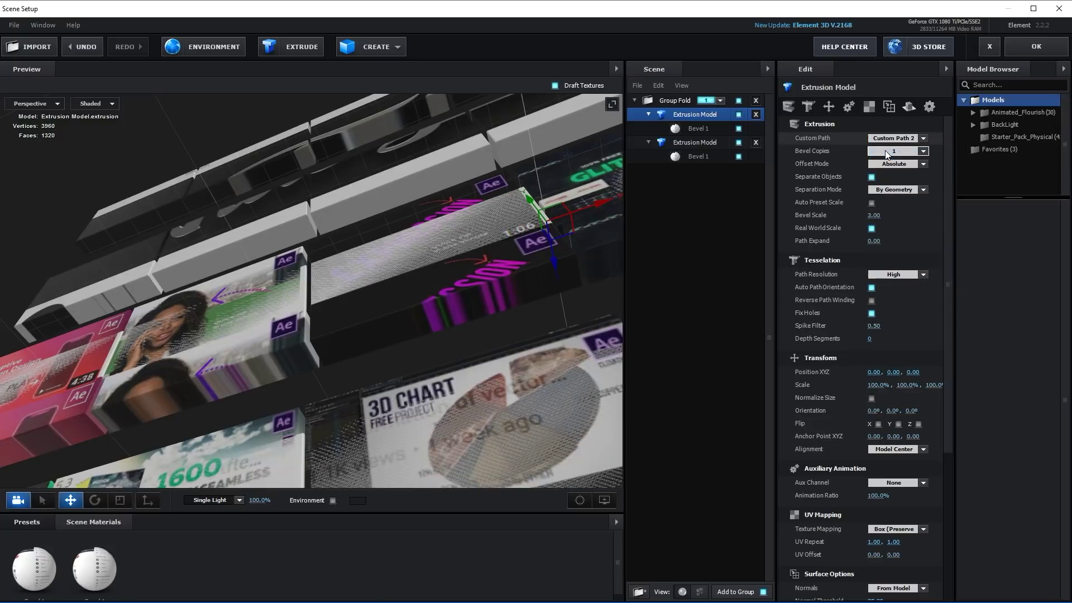
Texture the copy's Bevel 1 diffuse with Custom Layer 2
left_click(705, 131)
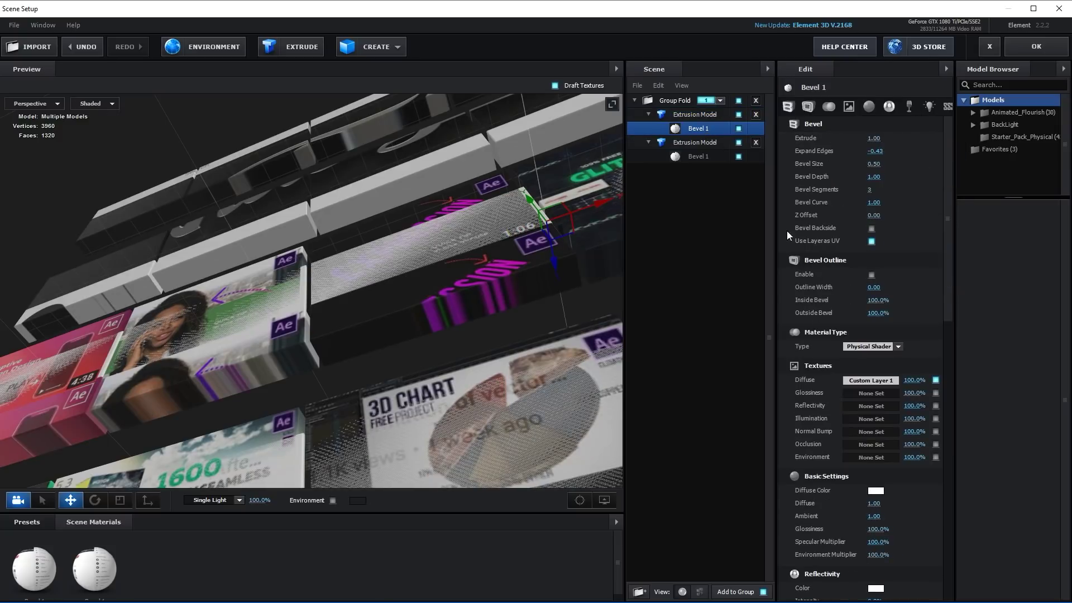
left_click(873, 379)
left_click(867, 313)
left_click(903, 342)
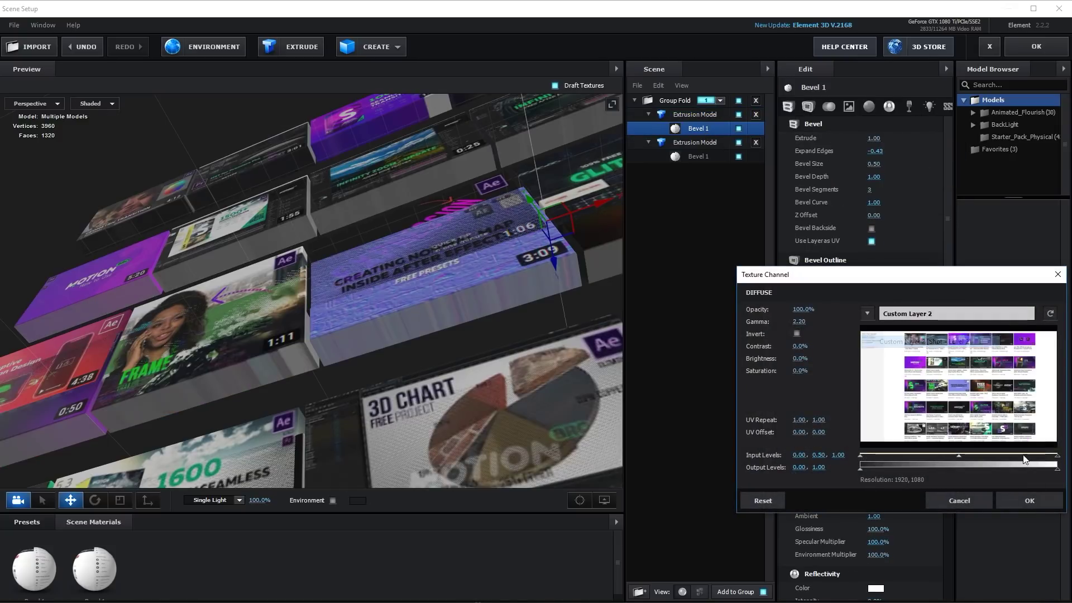
left_click(1042, 505)
Switch the preview to Front view and move the thumbnail grid lower
left_click(36, 104)
left_click(43, 144)
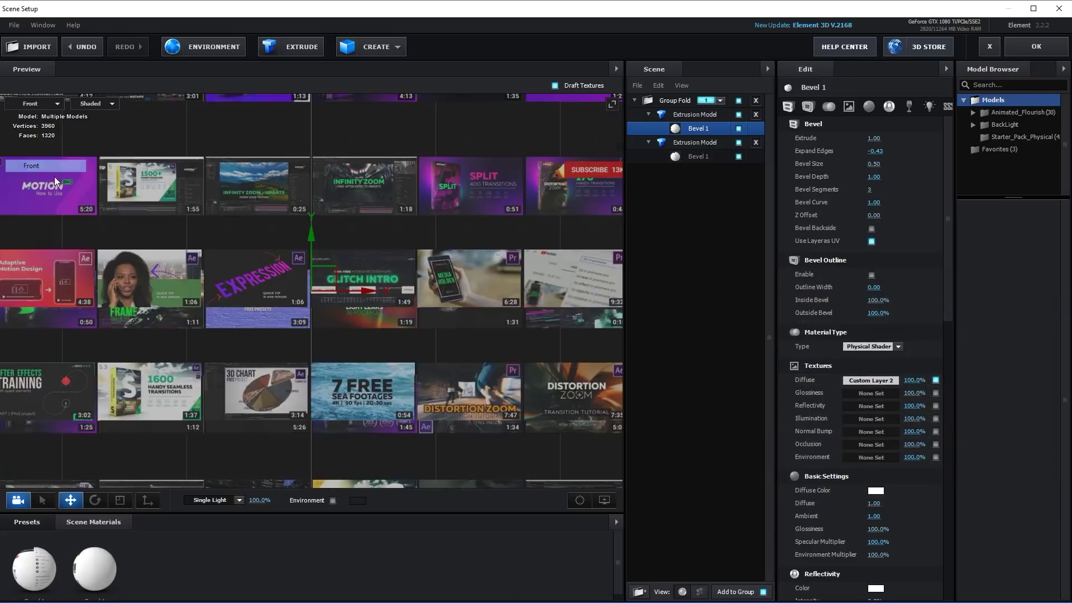
left_click_drag(314, 256, 281, 501)
left_click_drag(323, 461, 343, 357)
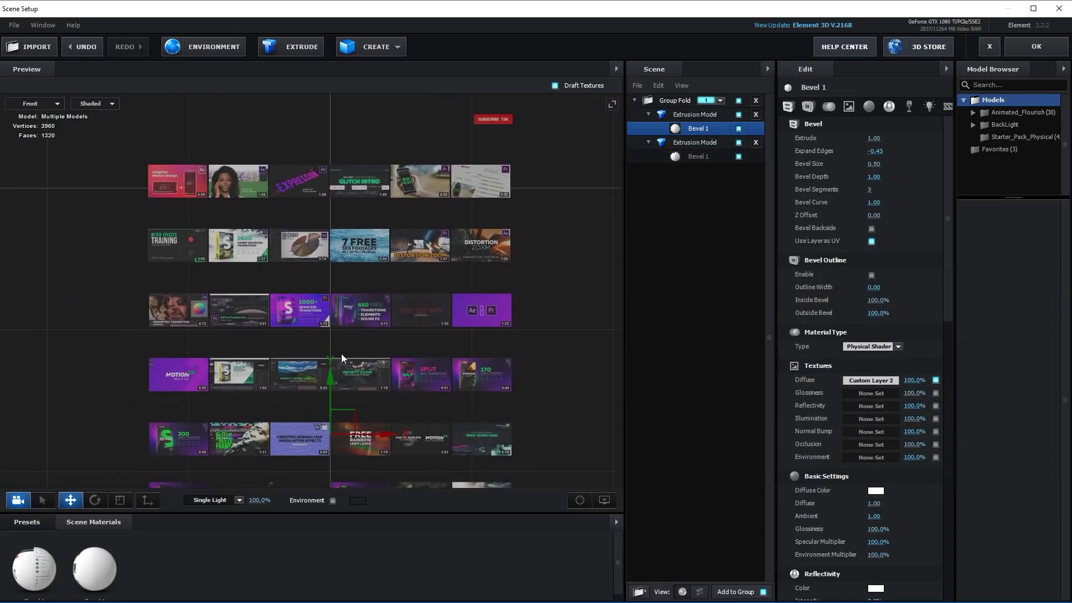
left_click_drag(364, 436, 362, 436)
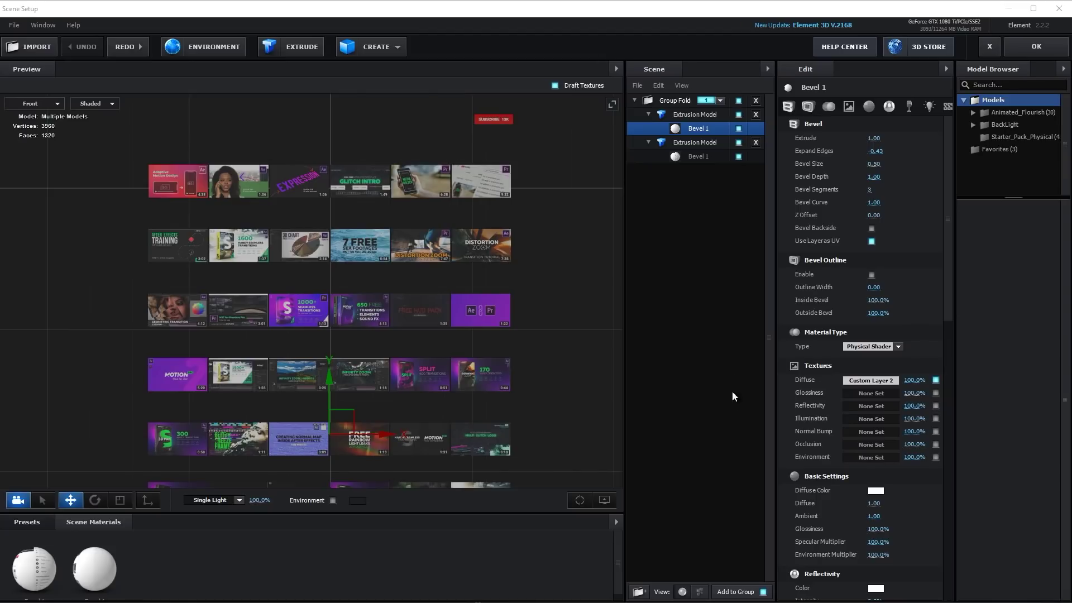
Create a new group folder, move both extrusion models into it, and rename it Covers
left_click(675, 100)
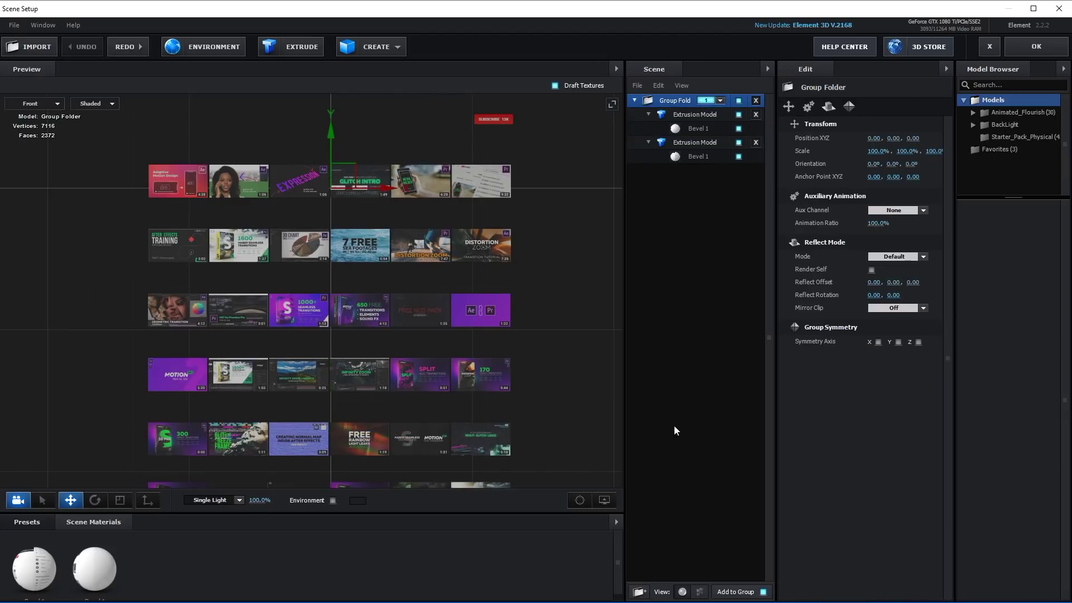
left_click(639, 592)
left_click(692, 128)
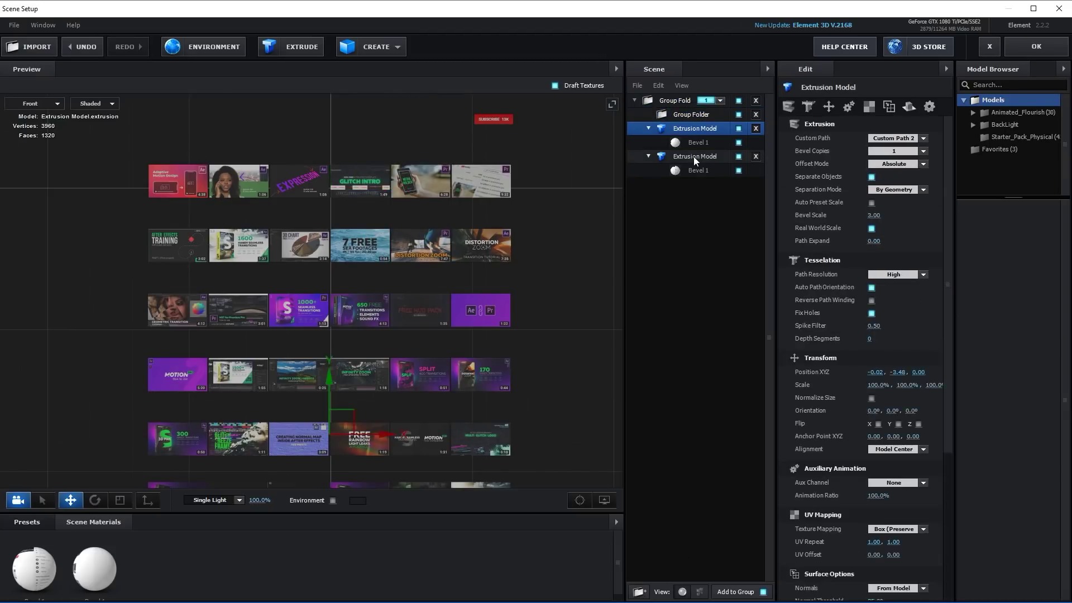
left_click(694, 157, "ctrl")
left_click_drag(683, 131, 688, 115)
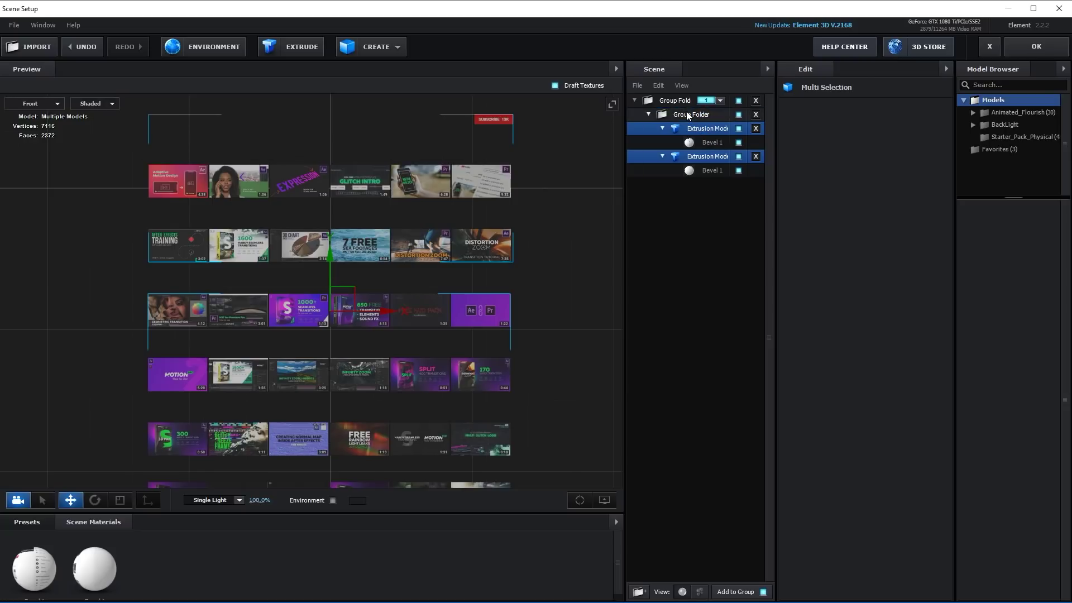
left_click(687, 114)
right_click(688, 114)
left_click(718, 189)
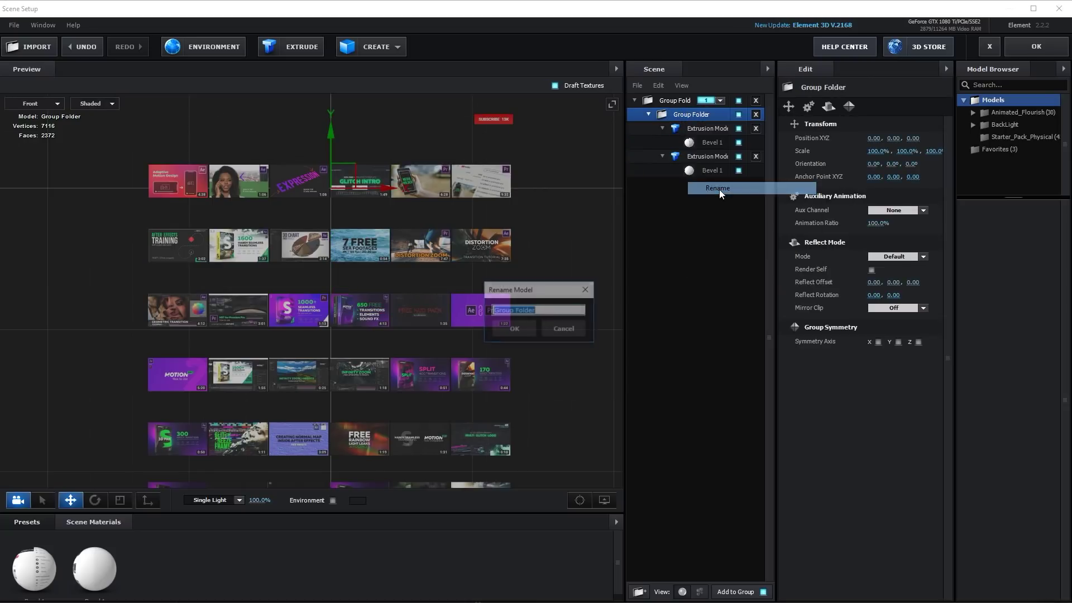
left_click(516, 331)
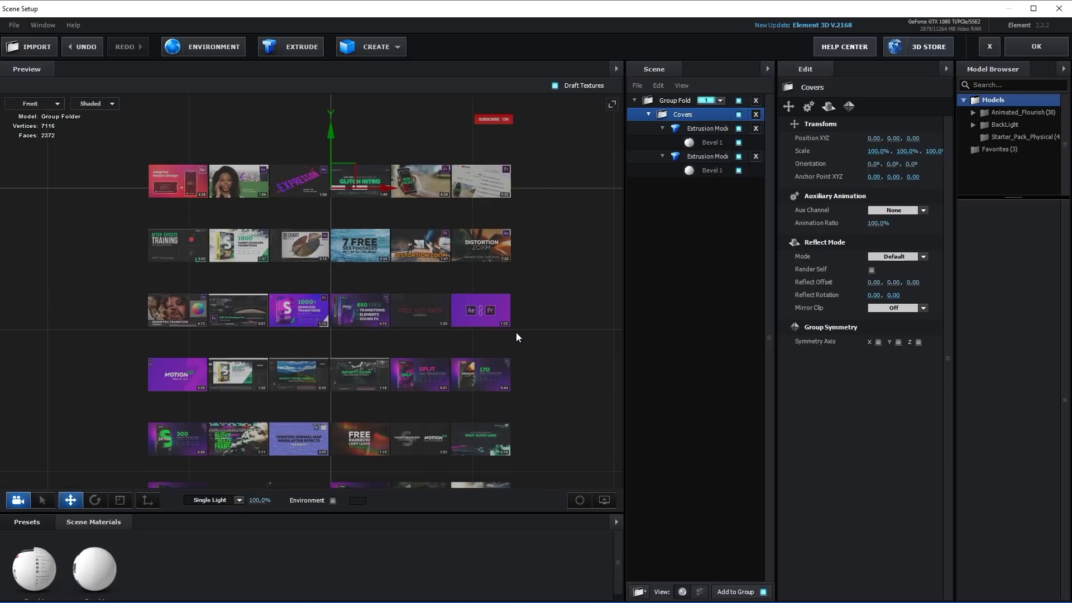
Add a new extrusion model at the top level using Custom Path 3
left_click(648, 114)
left_click(677, 101)
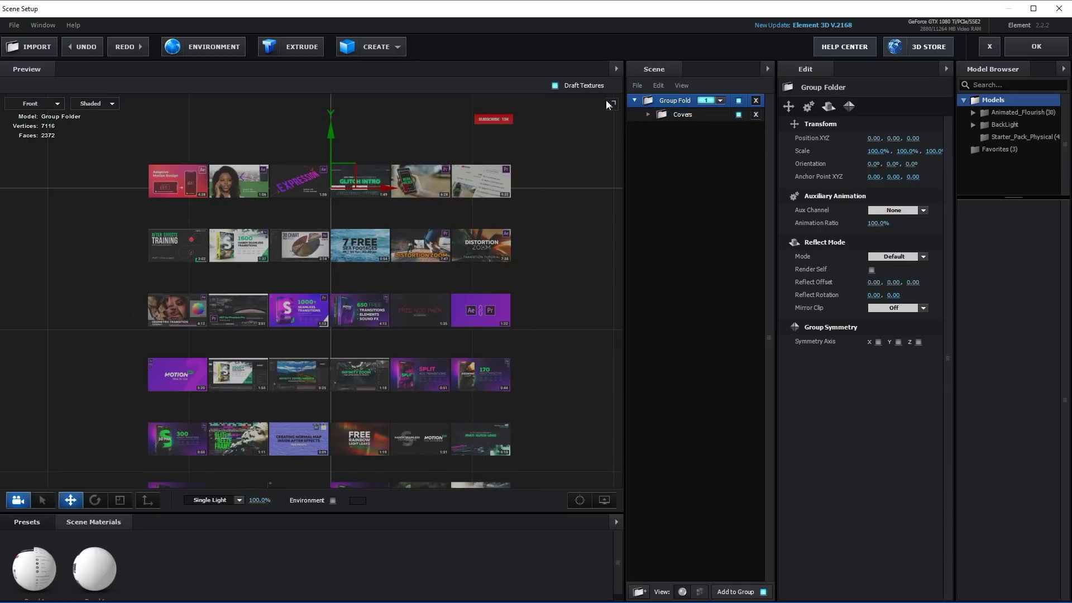
left_click(287, 46)
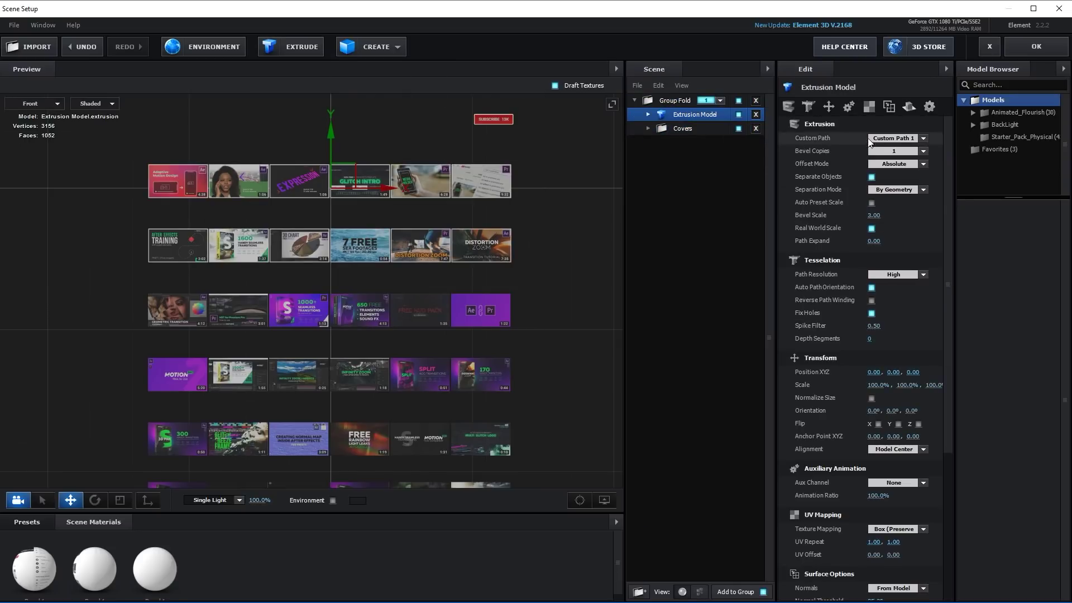
left_click(884, 140)
left_click(899, 166)
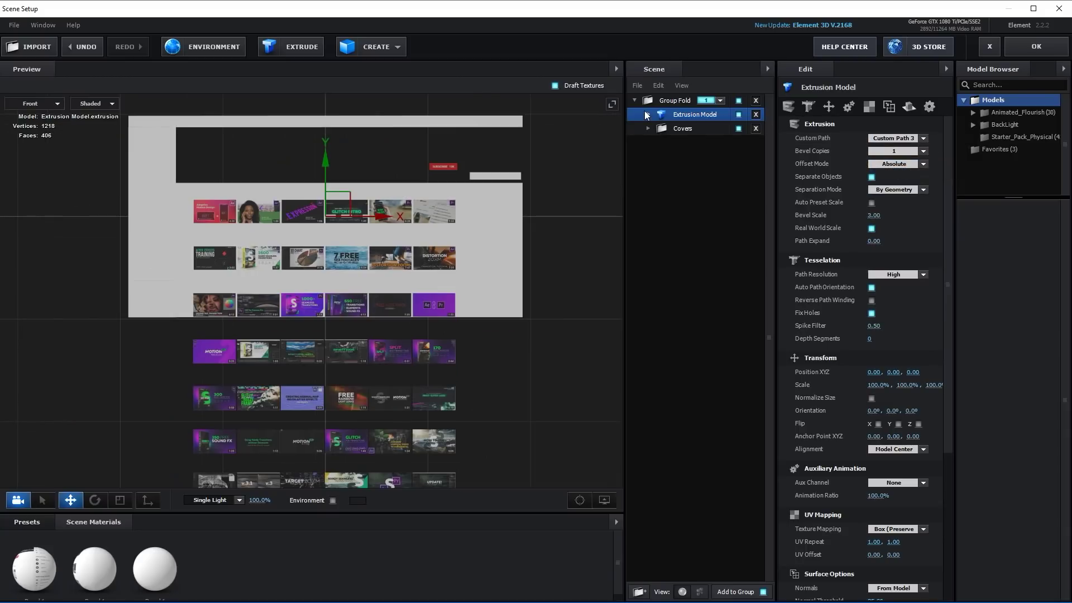
Texture its Bevel 1 diffuse with Custom Layer 1 as UV and move the page up and left
left_click(686, 127)
left_click(882, 322)
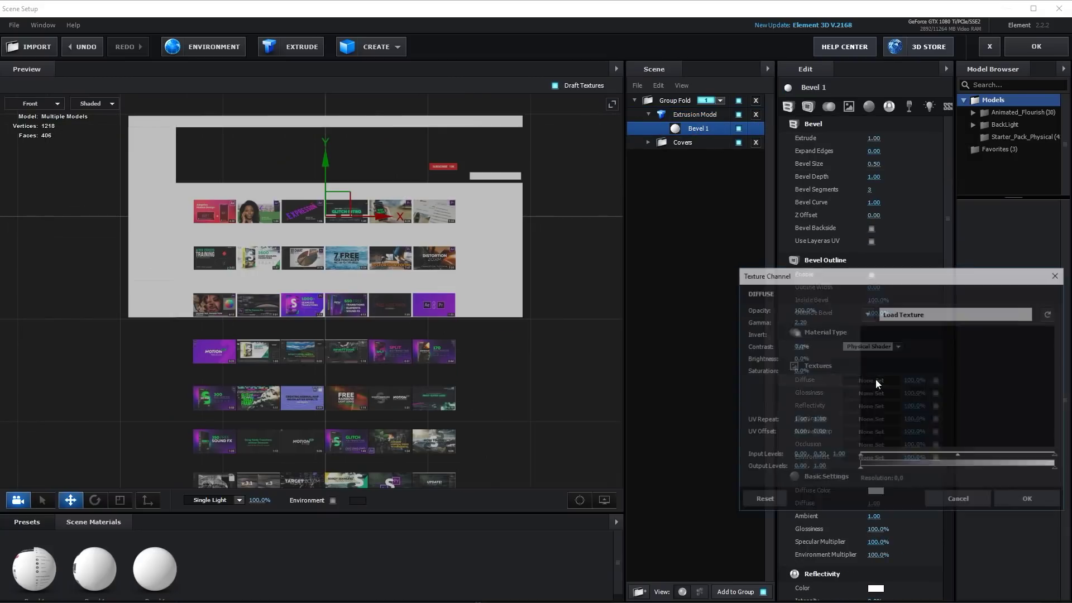
left_click(865, 316)
left_click(906, 330)
left_click(1029, 501)
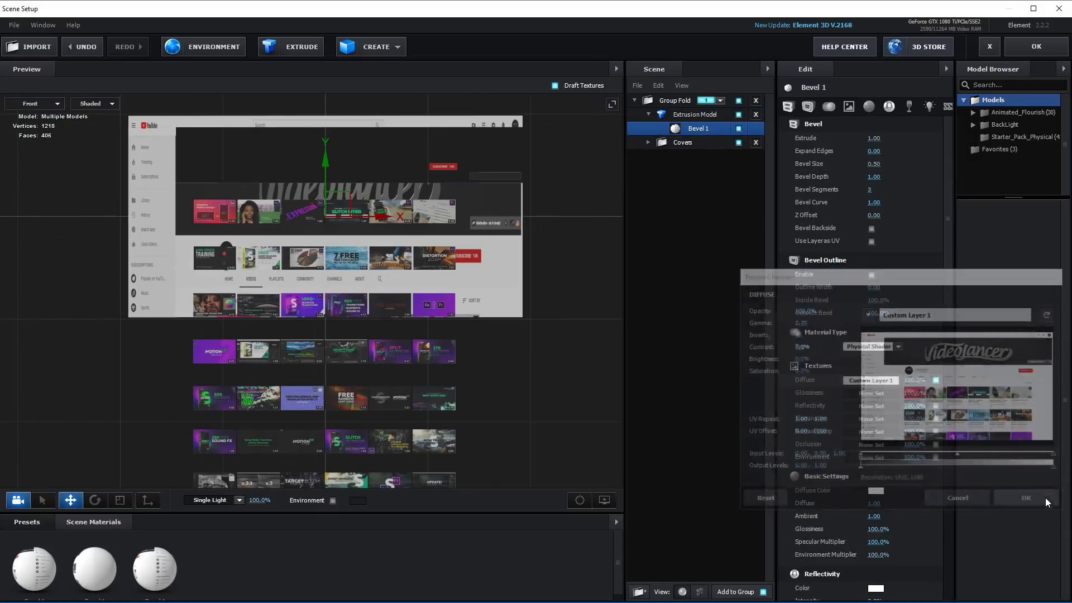
left_click(871, 241)
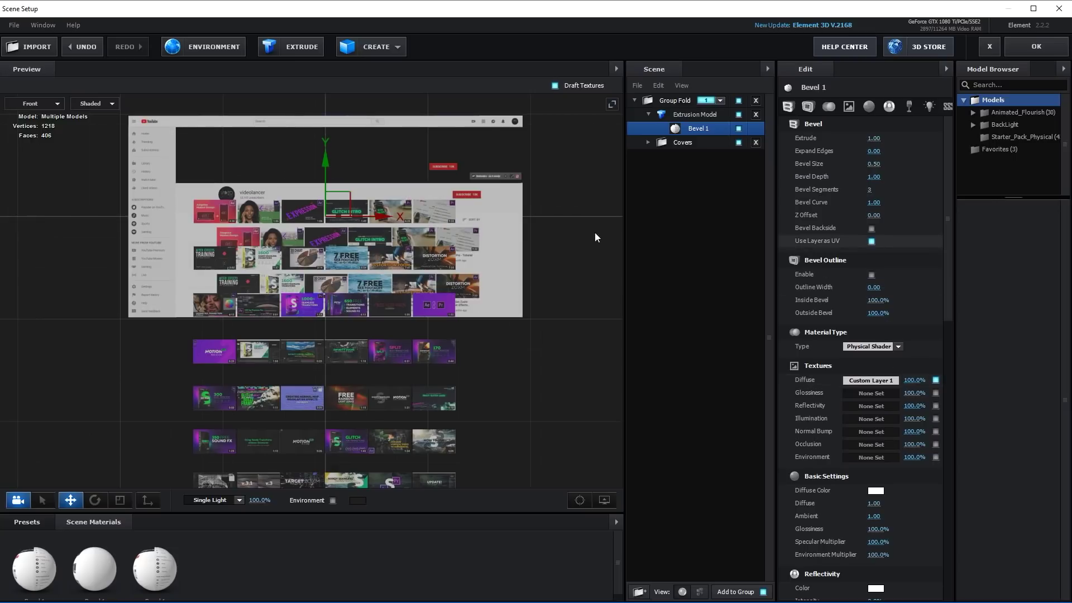
left_click_drag(336, 153, 340, 136)
left_click_drag(340, 136, 343, 134)
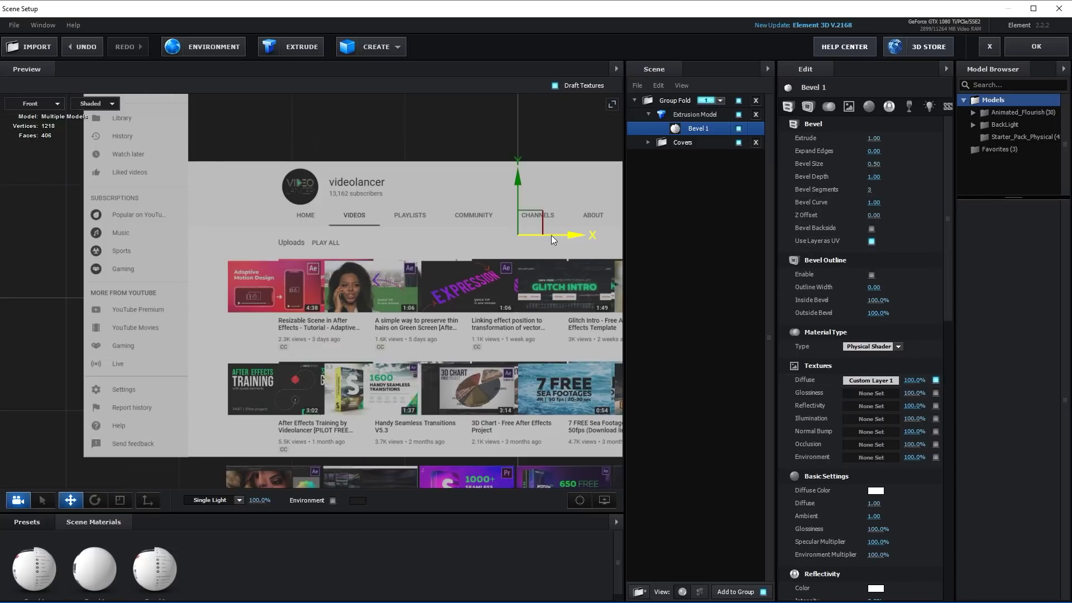
left_click_drag(551, 235, 501, 242)
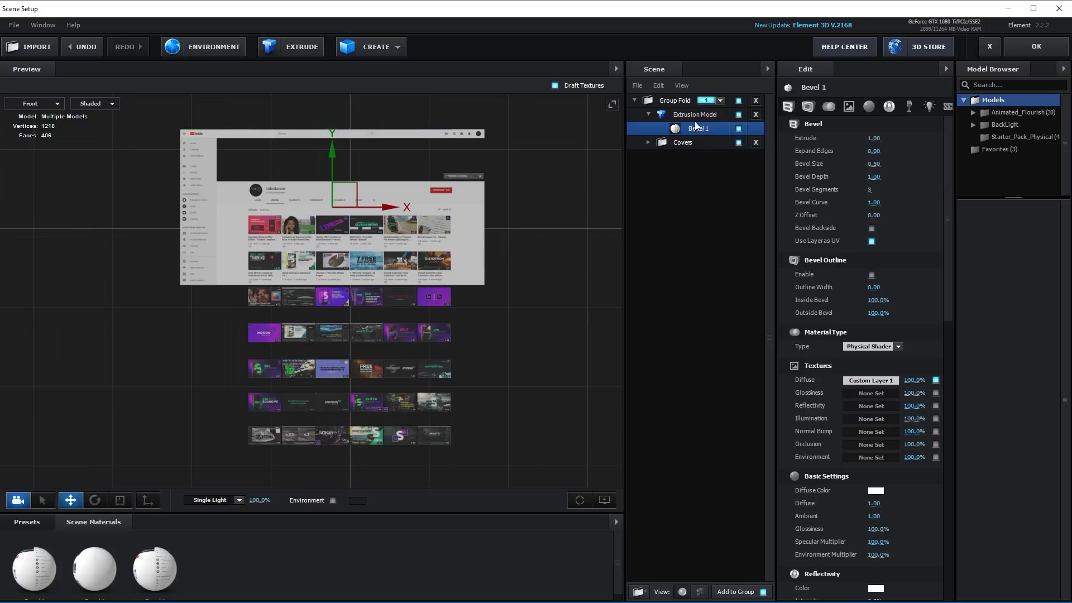
Duplicate the page model, switch the copy to Custom Path 4, and move it down to Y -3.20
right_click(694, 115)
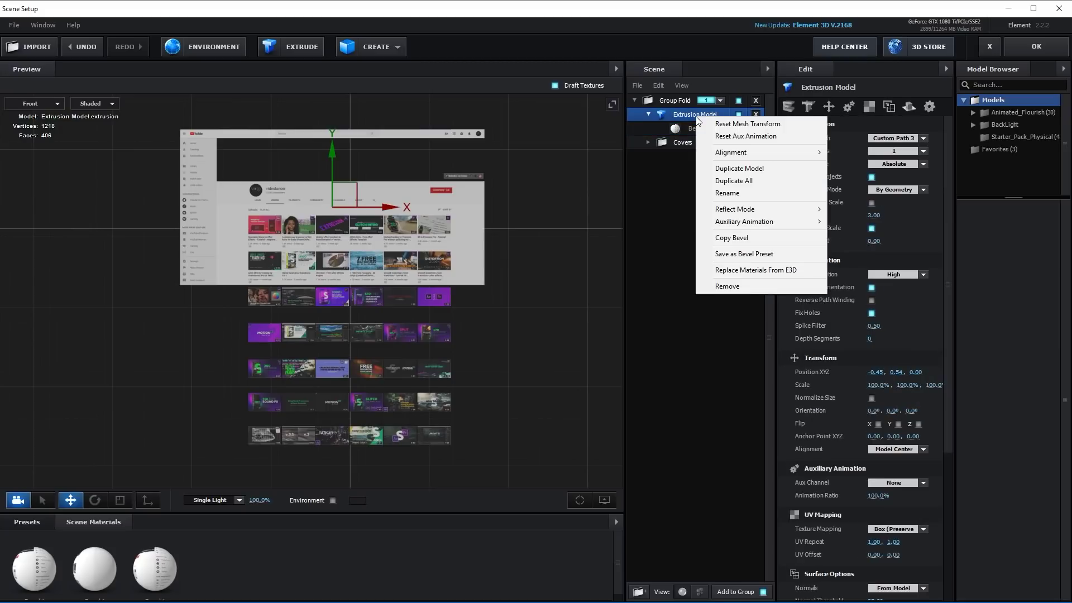
left_click(738, 180)
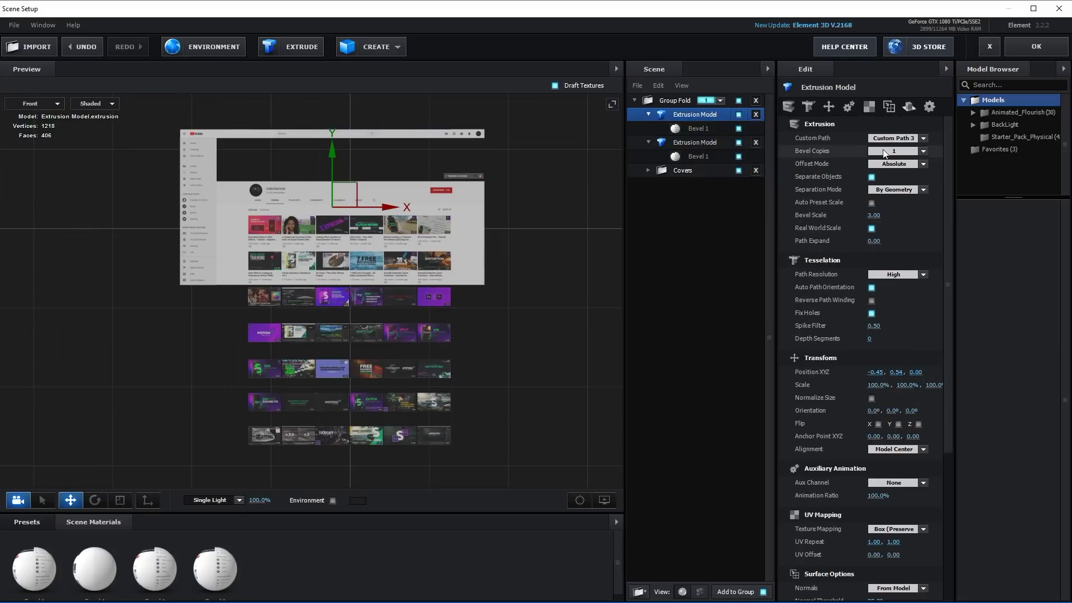
left_click(896, 138)
left_click(911, 183)
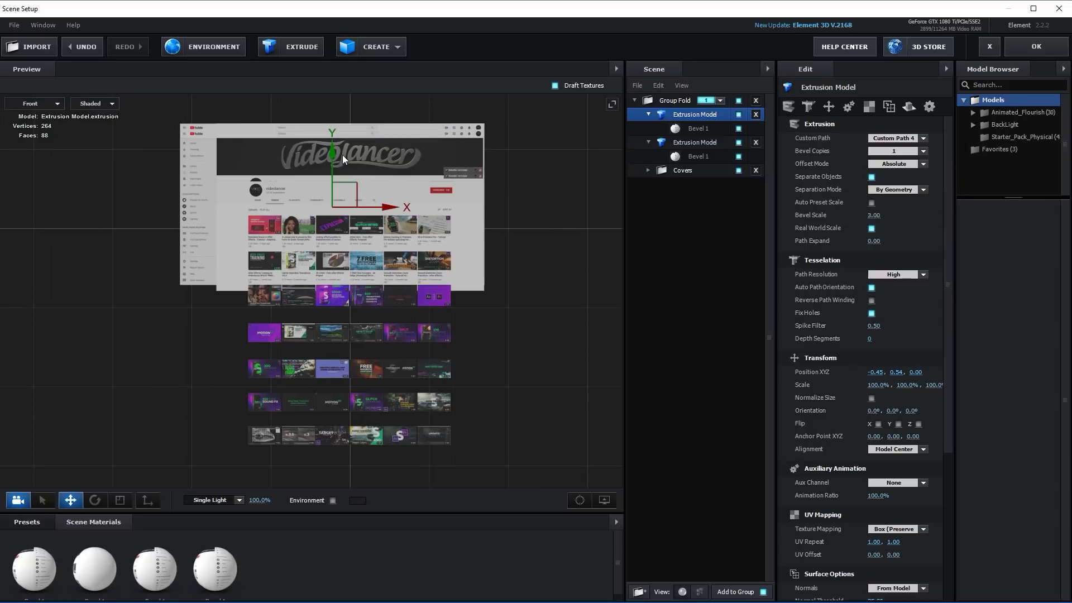
left_click_drag(333, 157, 329, 306)
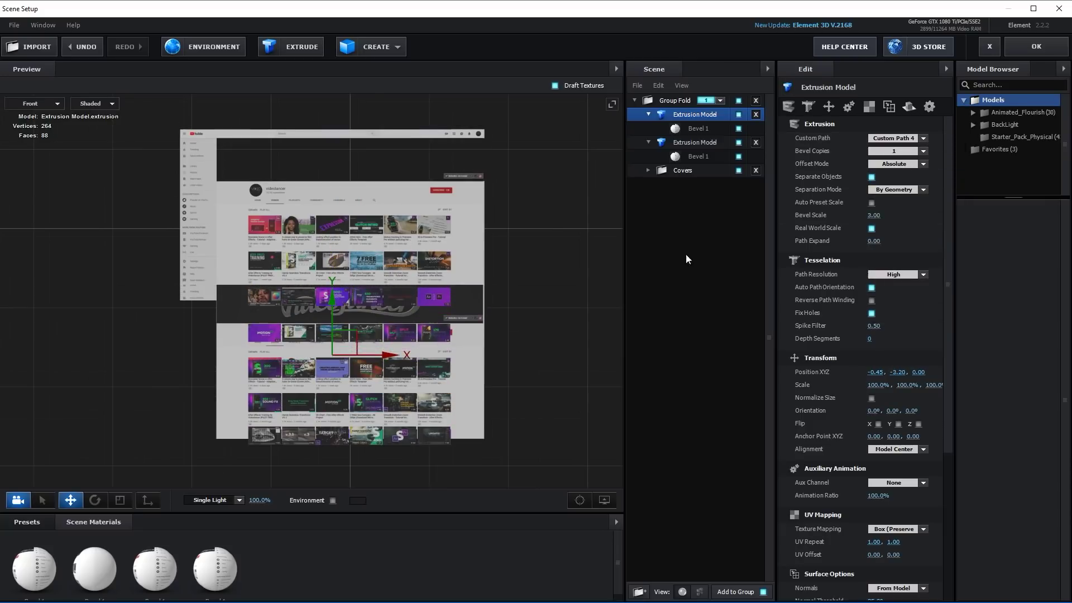
Texture the copy's Bevel 1 diffuse with Custom Layer 2, nudge it up, and collapse both models
left_click(698, 128)
left_click(871, 376)
left_click(868, 313)
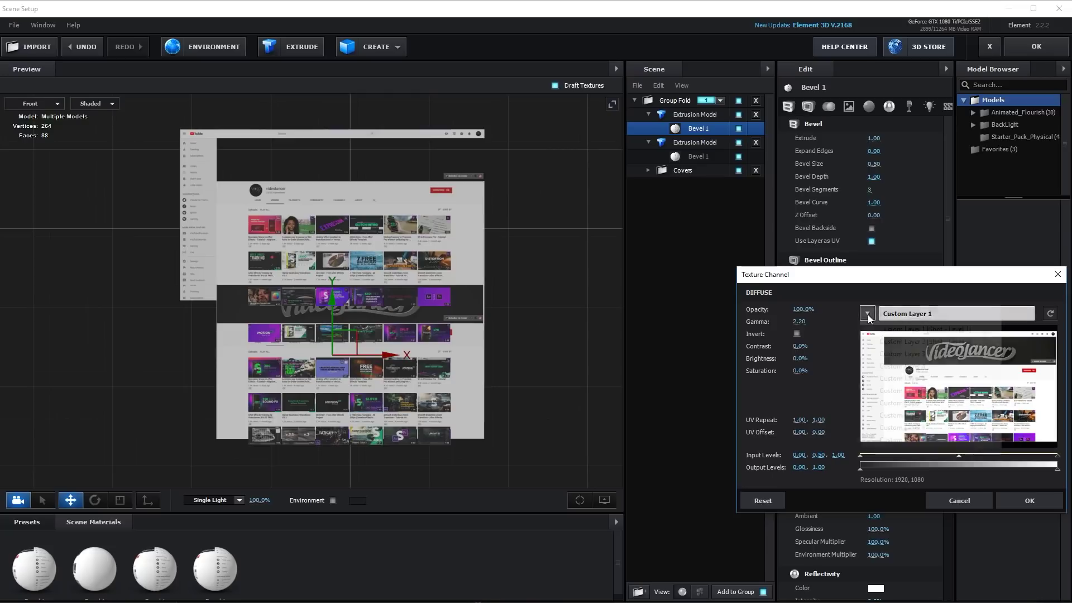
left_click(899, 341)
left_click(1030, 498)
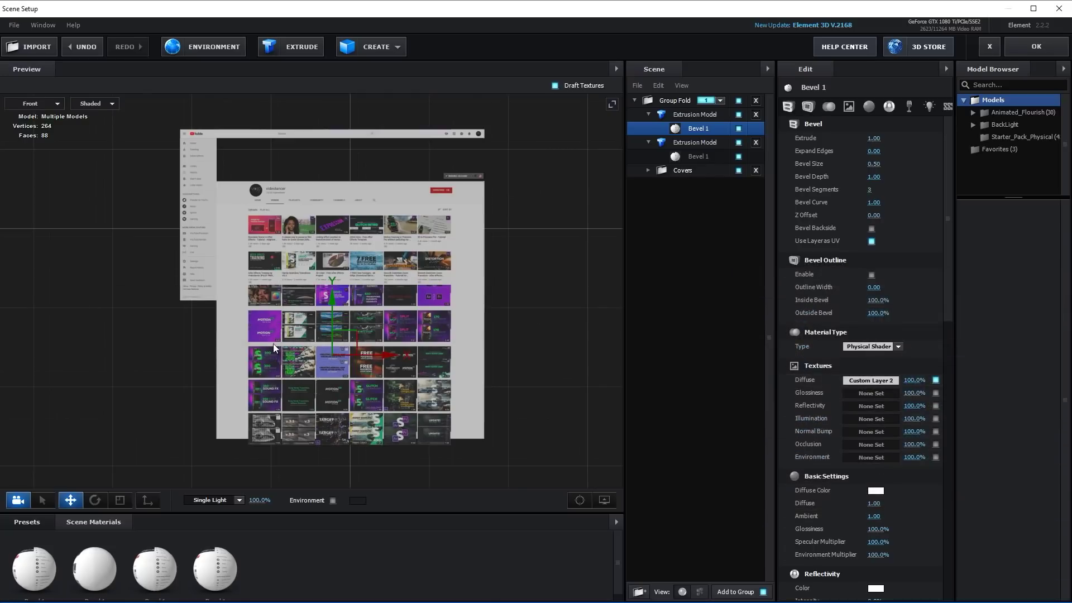
scroll(331, 328, "up", 5)
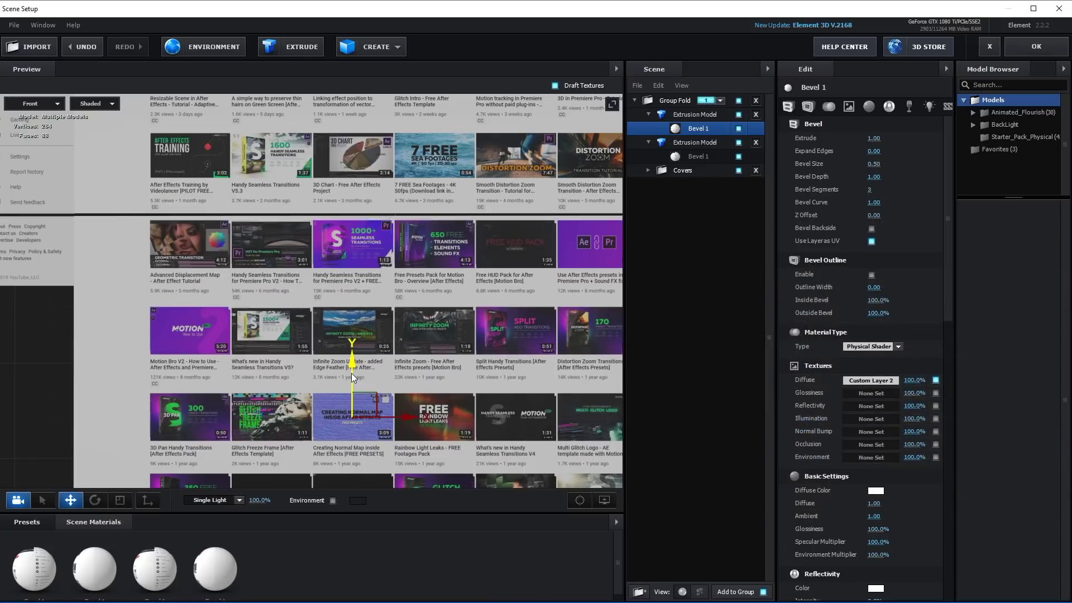
left_click_drag(351, 372, 352, 370)
left_click(650, 114)
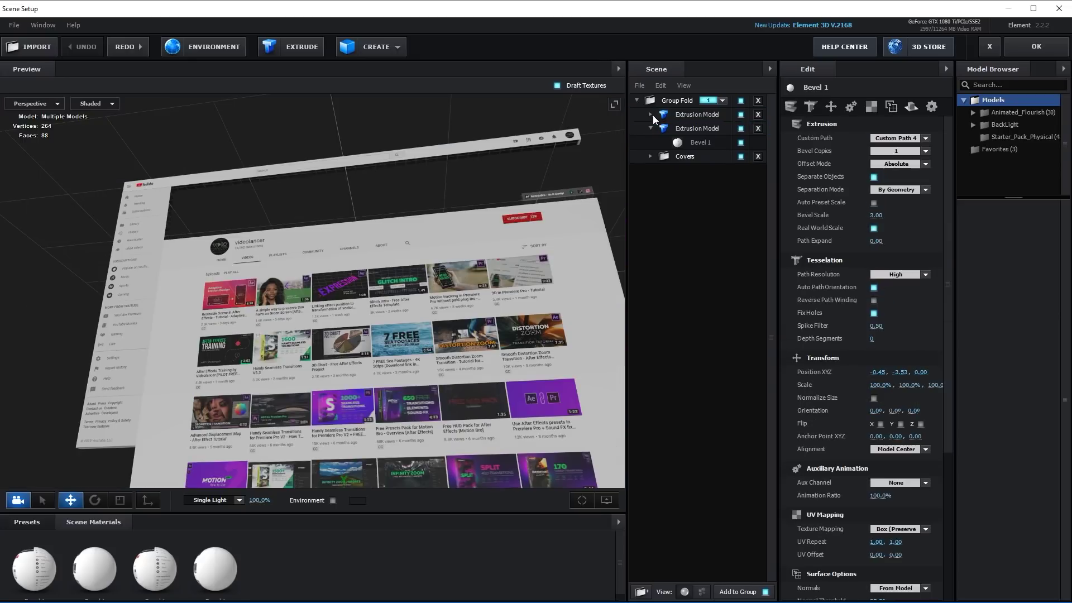
left_click(651, 129)
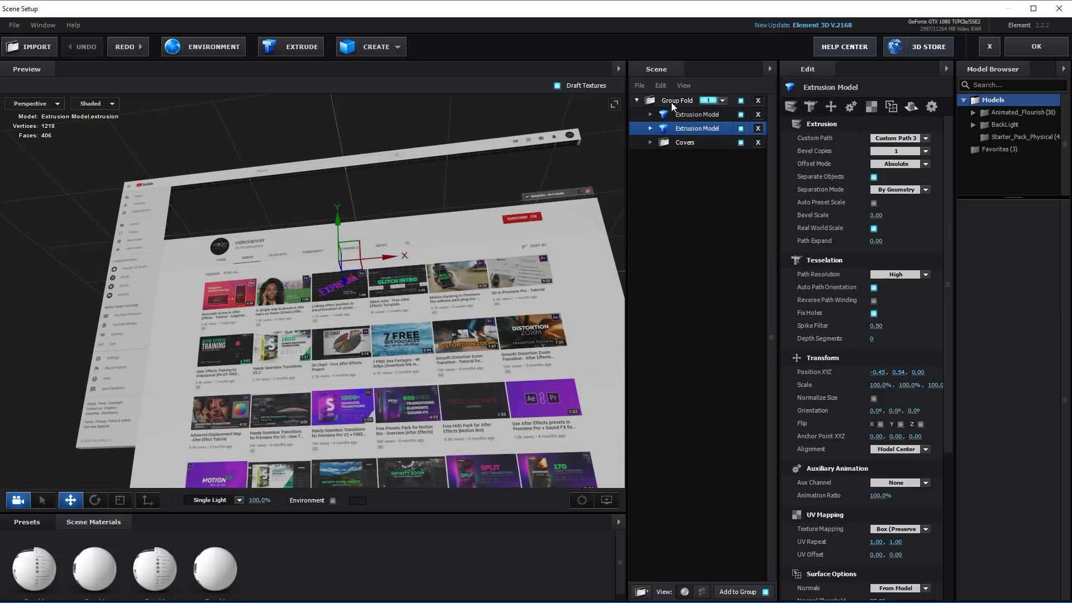
Create a group folder named Panels and move both page extrusion models into it
left_click(673, 101)
left_click(640, 591)
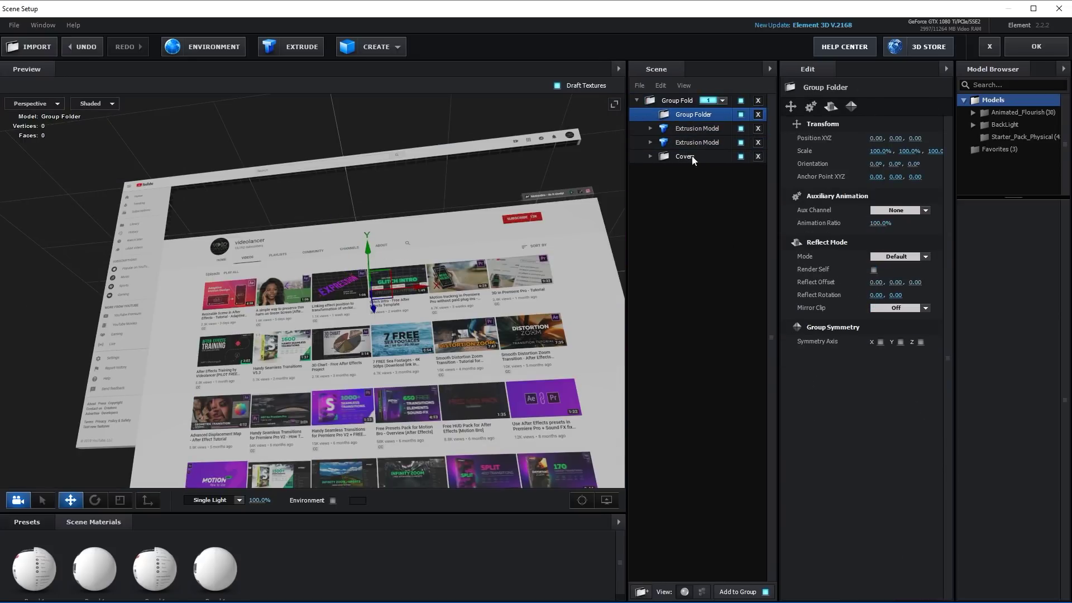
double_click(693, 115)
key("Return")
left_click(704, 143)
left_click(696, 128, "ctrl")
left_click_drag(696, 128, 692, 165)
left_click(650, 128)
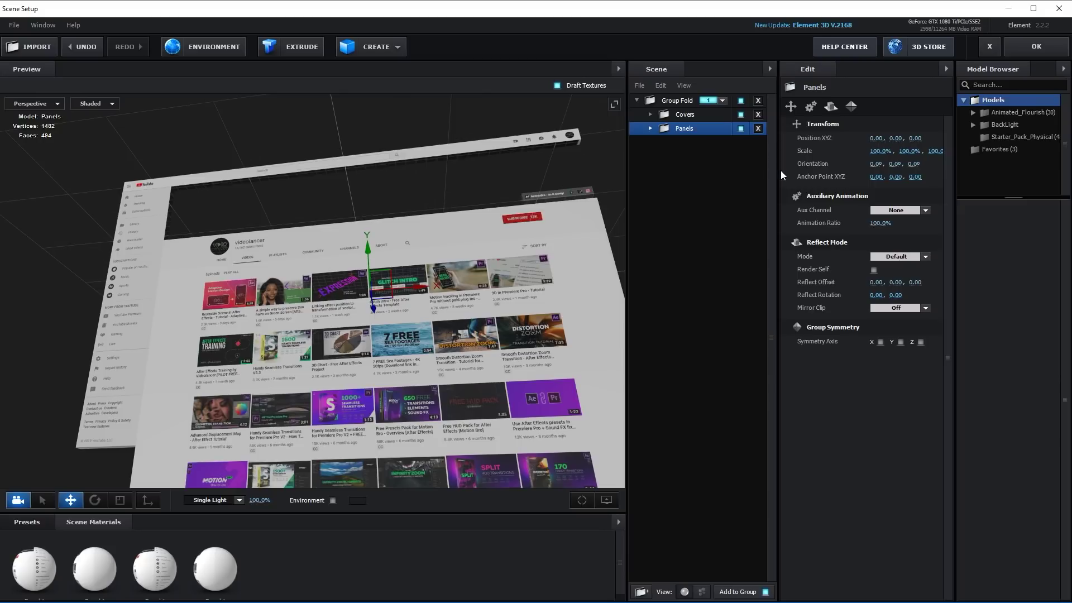
Thicken the Covers folder to about 315% Scale Z and adjust its depth position
left_click(688, 118)
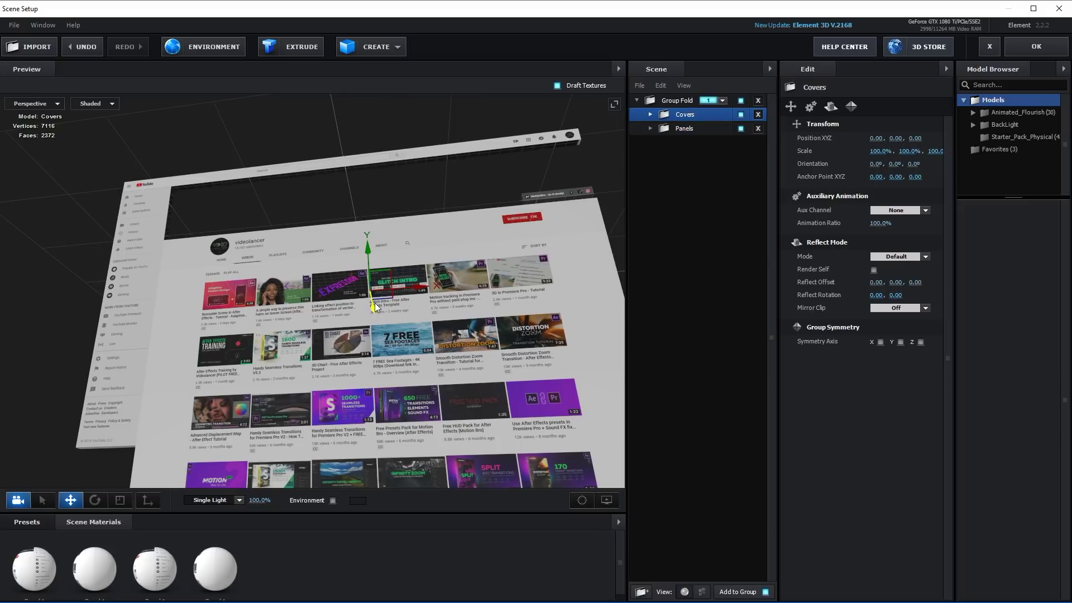
left_click_drag(374, 303, 370, 299)
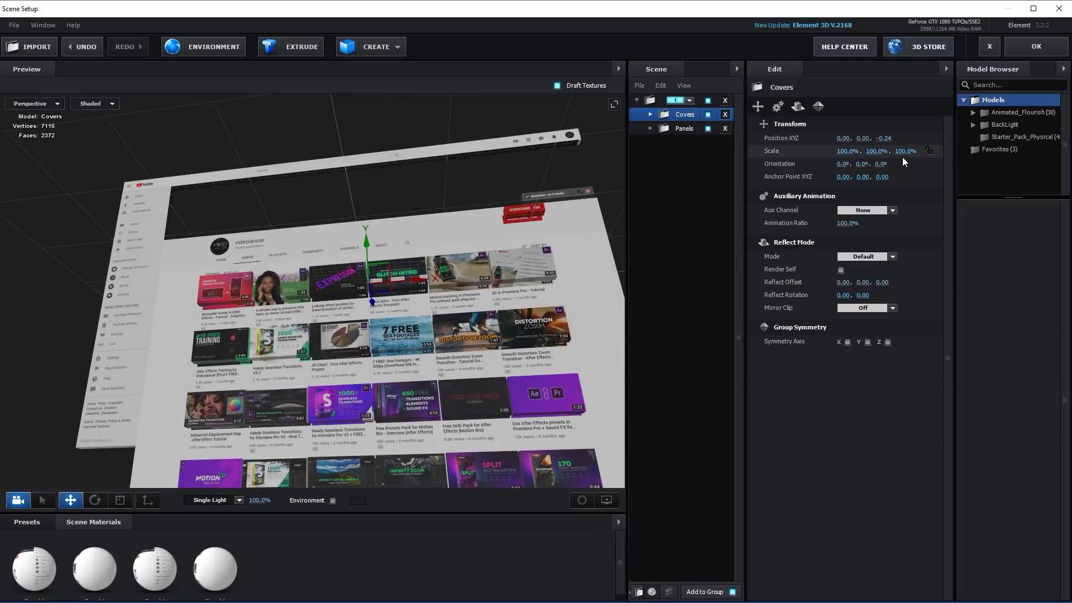
left_click_drag(905, 151, 949, 151)
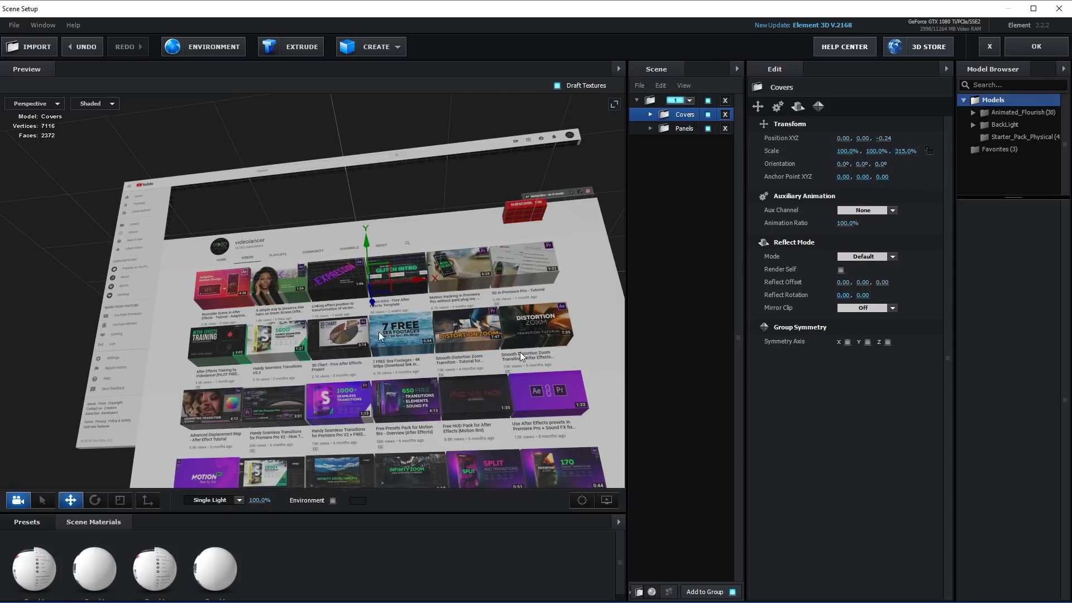
mouse_move(372, 302)
left_mouse_down()
mouse_move(535, 259)
mouse_move(369, 290)
left_mouse_up()
Lower the Subscribe button model and move the social links bar into place
scroll(497, 222, "up", 5)
left_click_drag(500, 219, 464, 217)
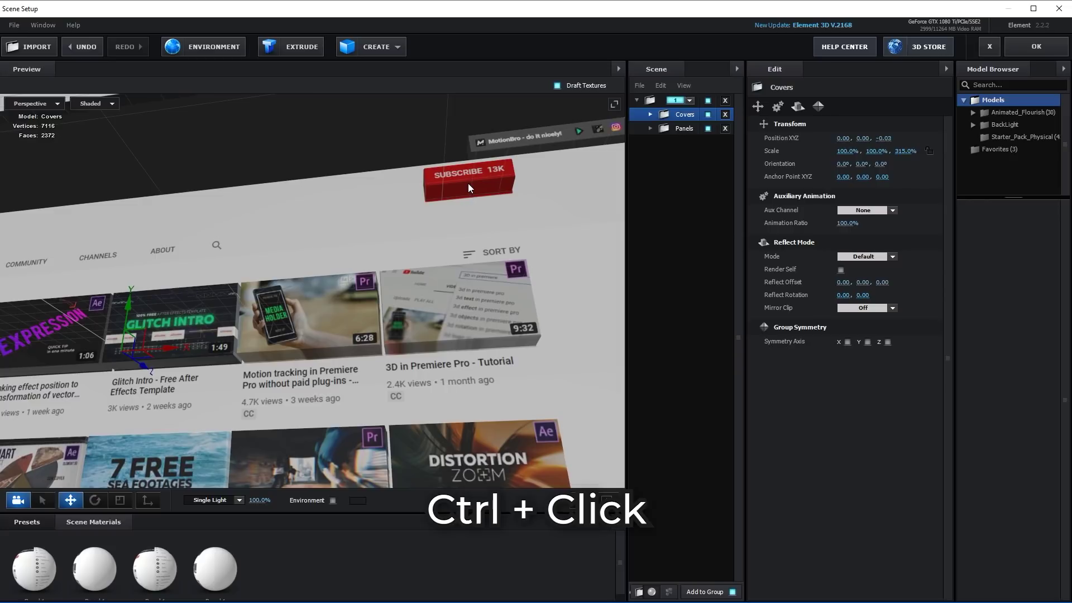
left_click(468, 183, "ctrl")
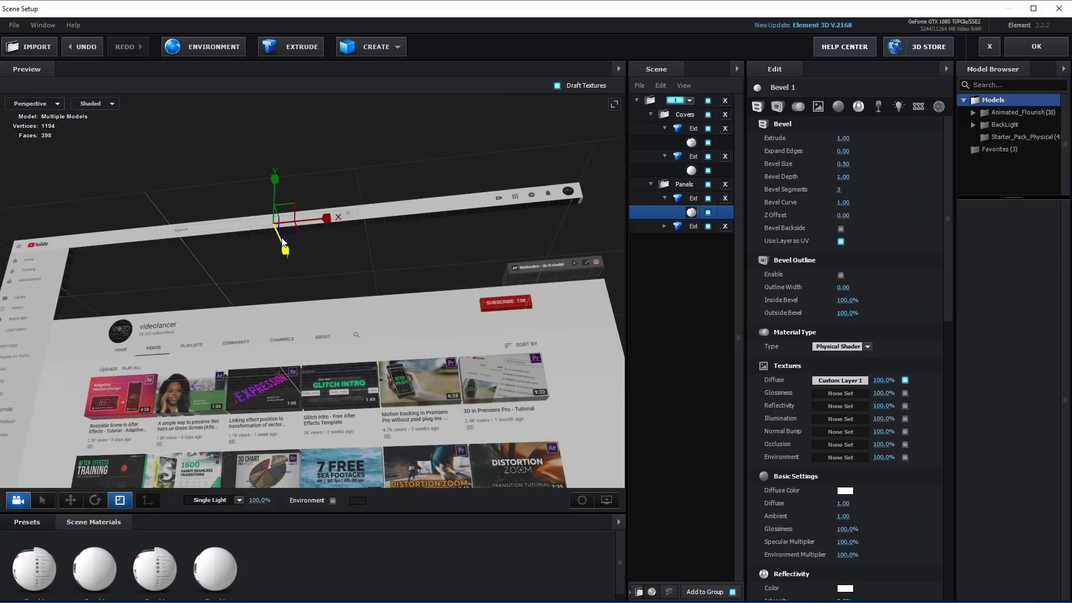
left_click_drag(283, 244, 287, 252)
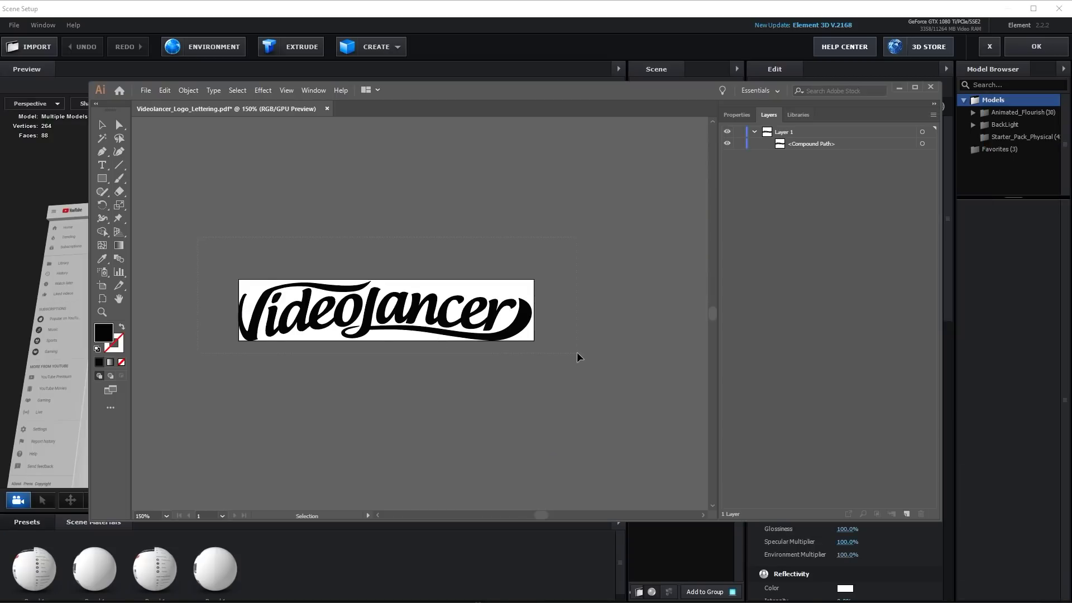
Select the logo artwork and copy its paths
key("ctrl+z")
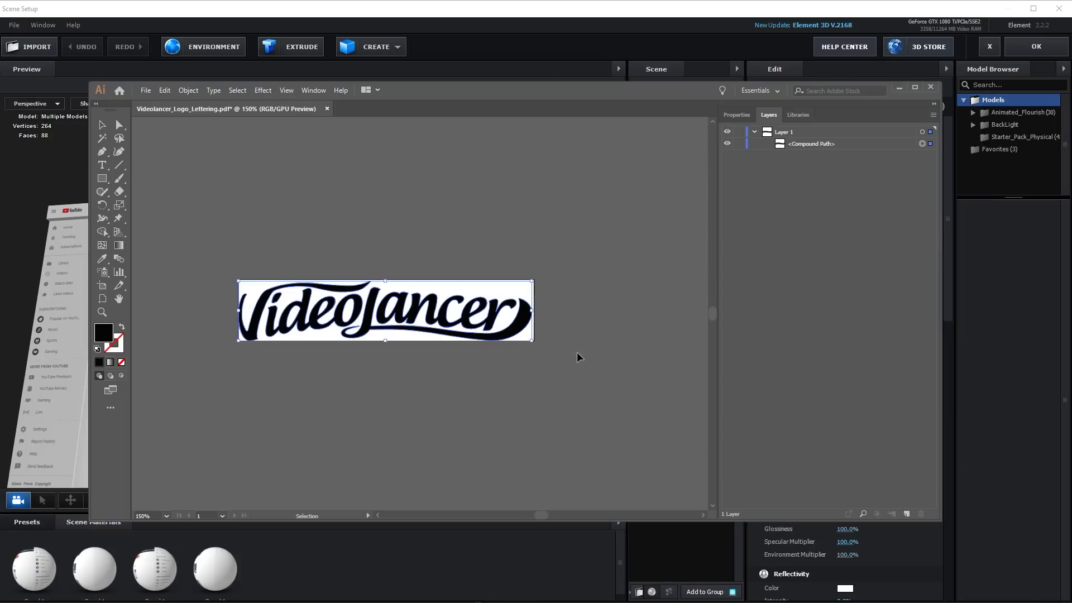
left_click(168, 93)
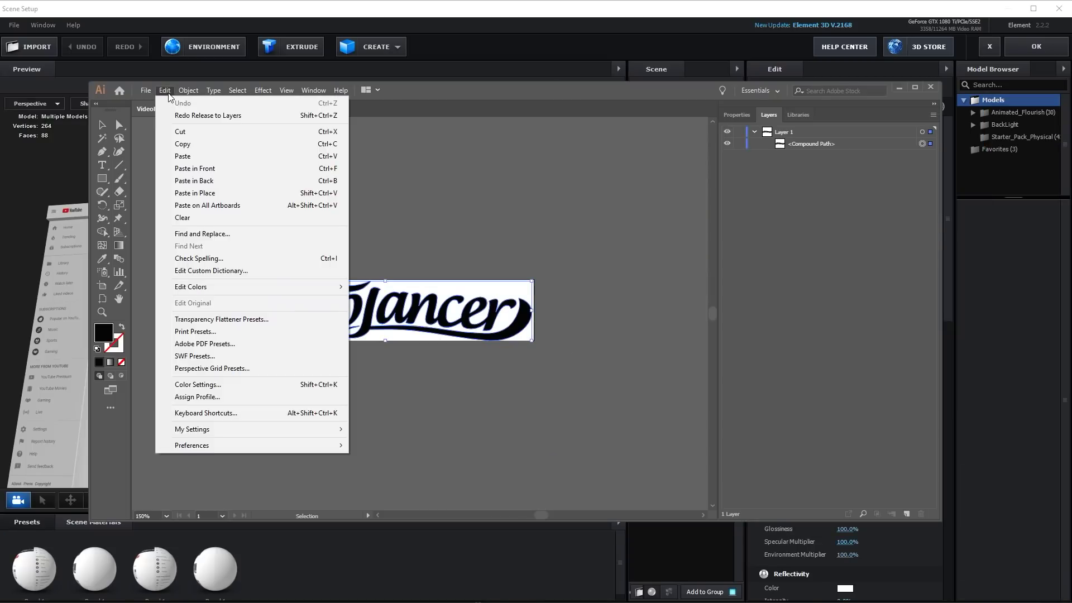
left_click(184, 143)
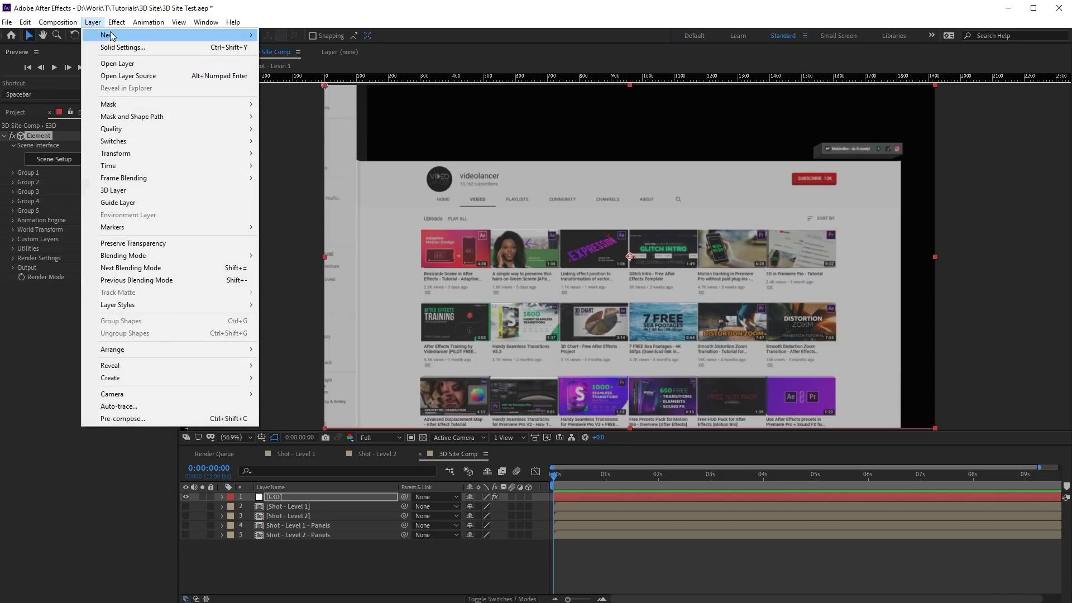
Create a solid named Logo Masks and paste the logo paths onto it as masks
mouse_move(114, 35)
left_click(245, 48)
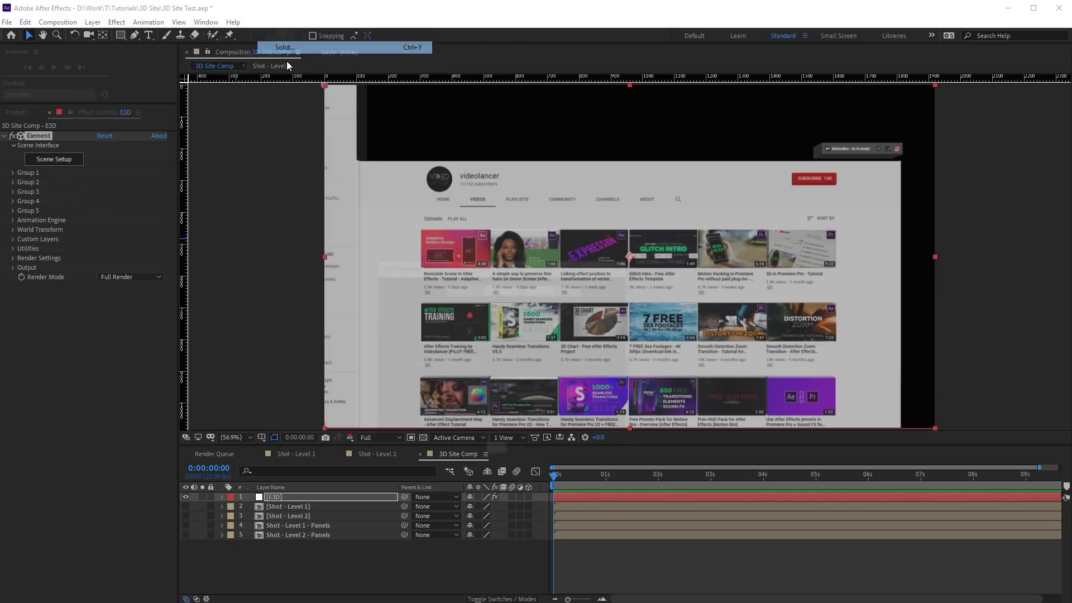
type("Logo Masks")
key("Return")
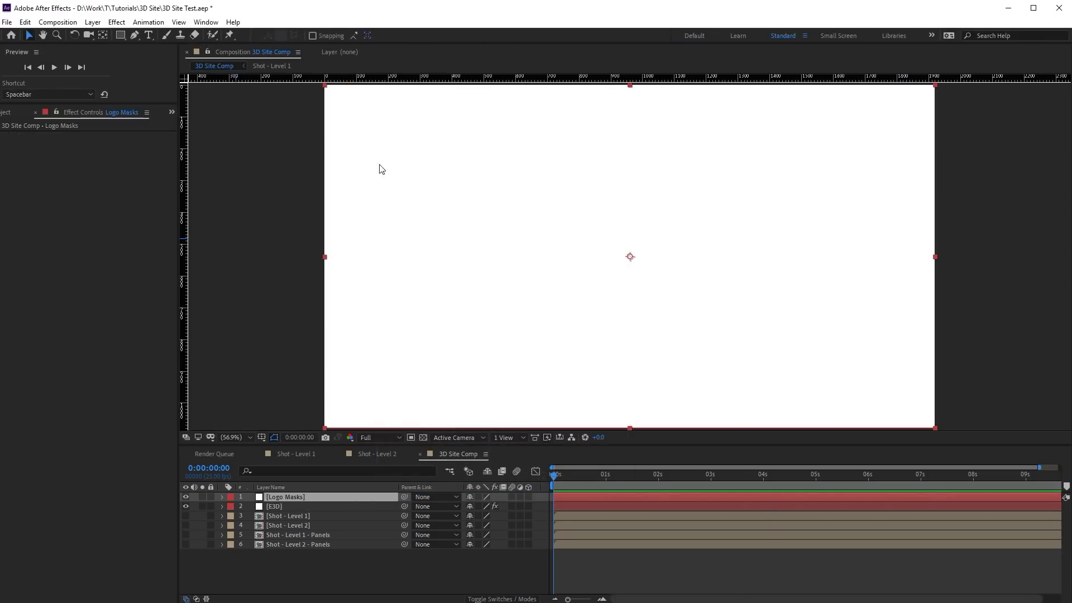
left_click(25, 22)
left_click(50, 139)
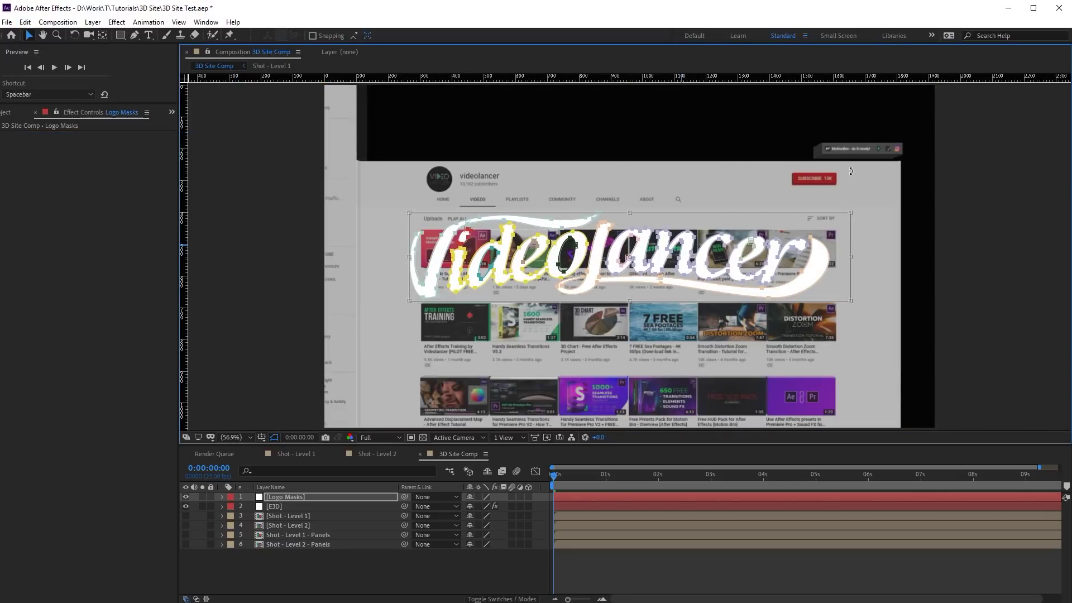
Set Element's Path Layer 5 to Logo Masks and reopen Scene Setup
left_click(13, 239)
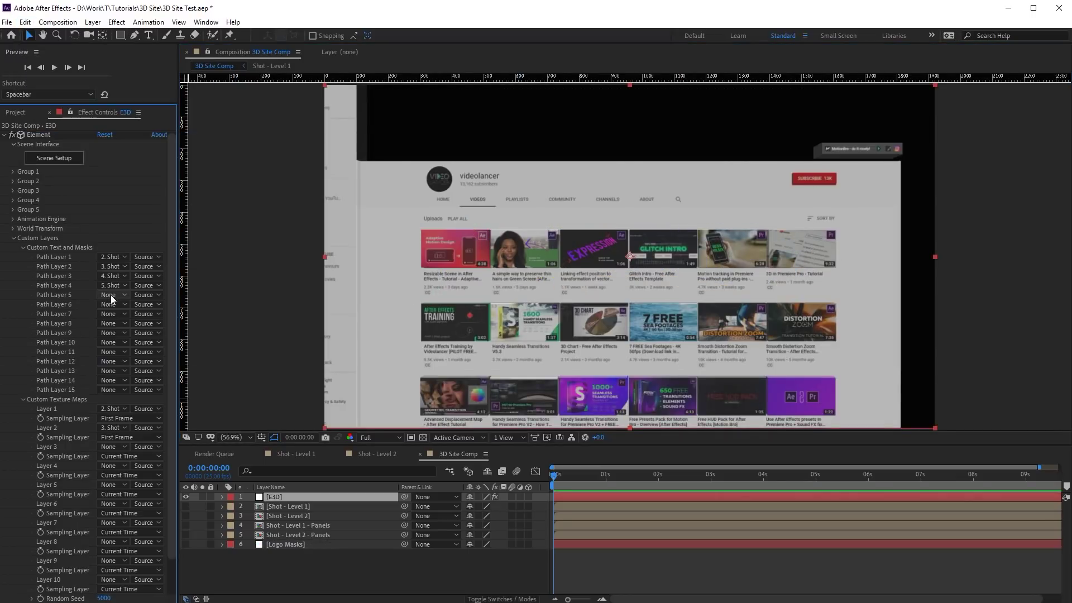
left_click(112, 299)
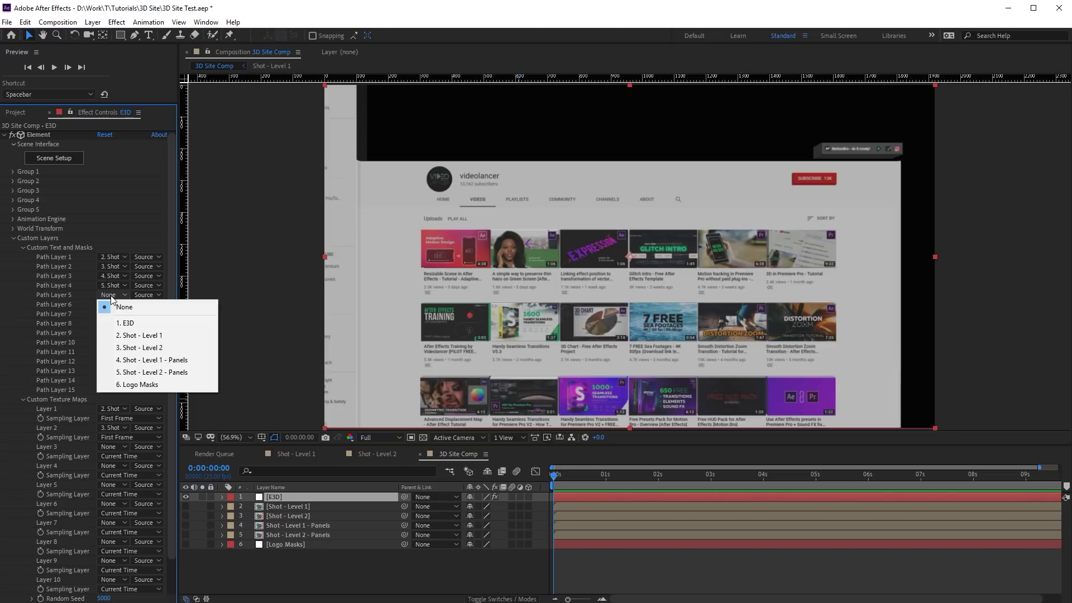
left_click(125, 385)
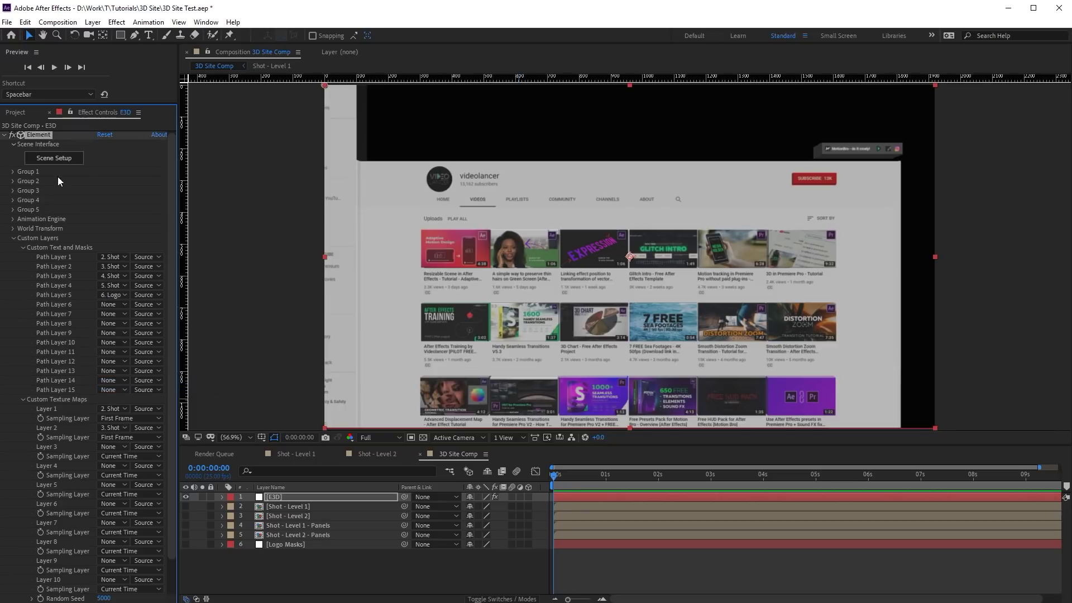
left_click(54, 159)
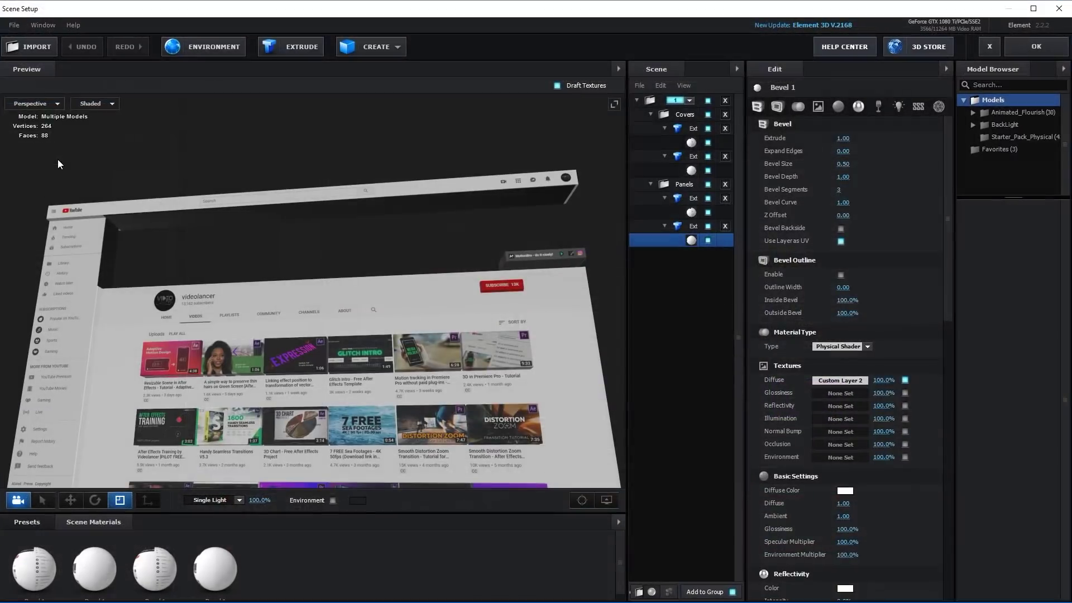
Extrude the logo from Custom Path 5 above the page with Ultra path resolution
left_click(290, 47)
left_click(895, 140)
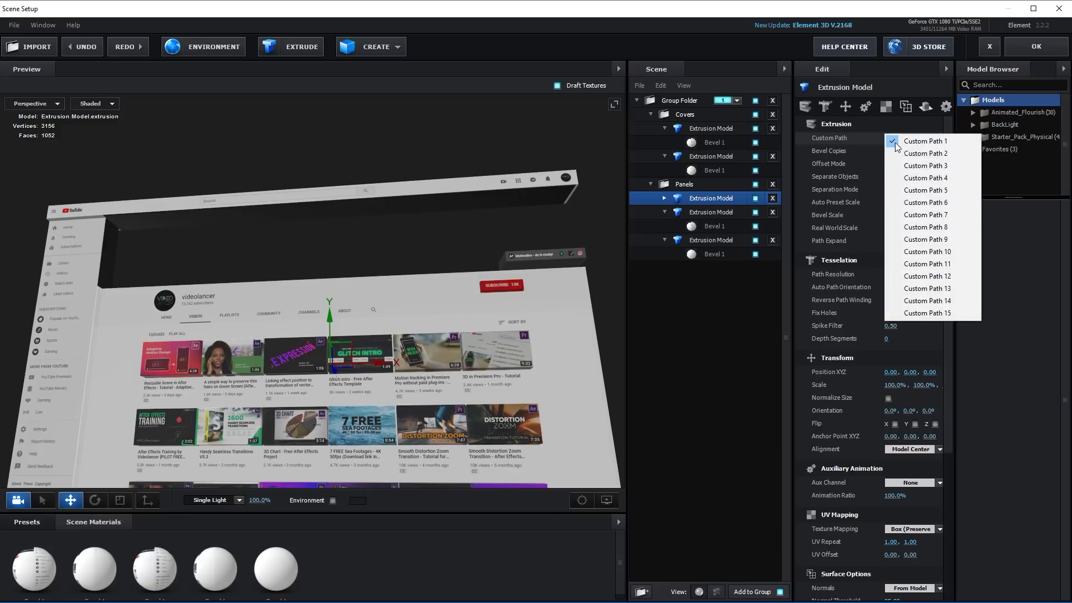
left_click(919, 191)
left_click_drag(332, 334, 340, 226)
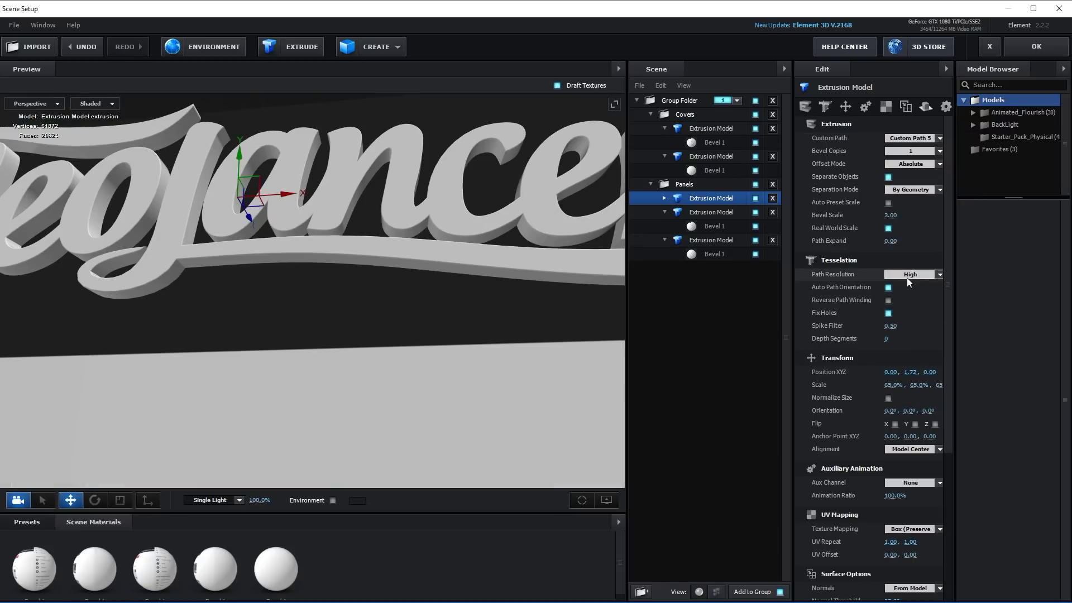
left_click(914, 273)
left_click(920, 316)
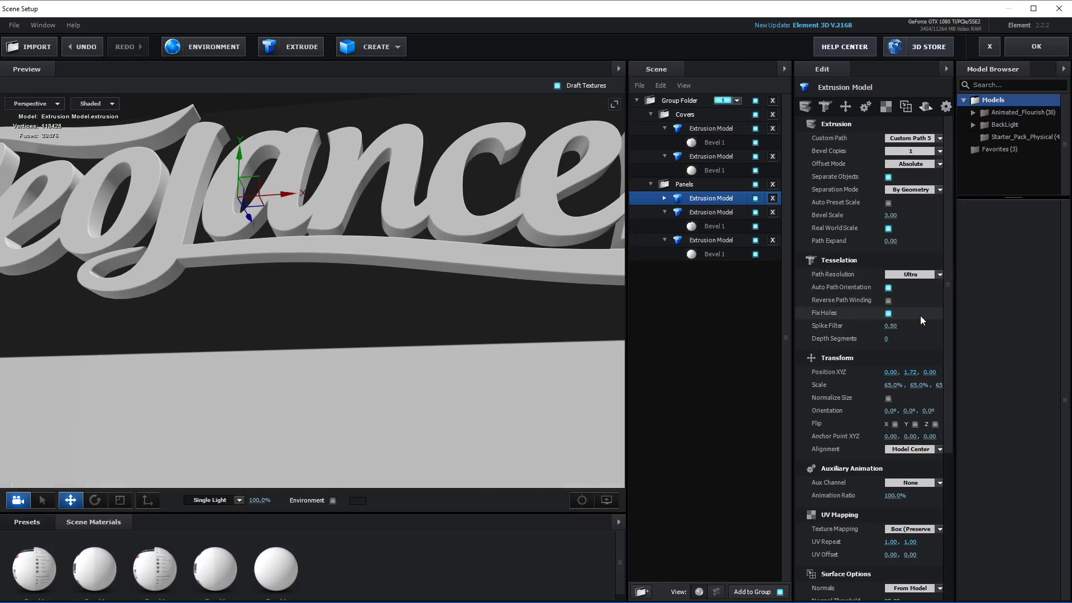
Enable Bevel Backside on the logo and deepen its extrusion to 7.11
left_click(665, 197)
left_click(717, 213)
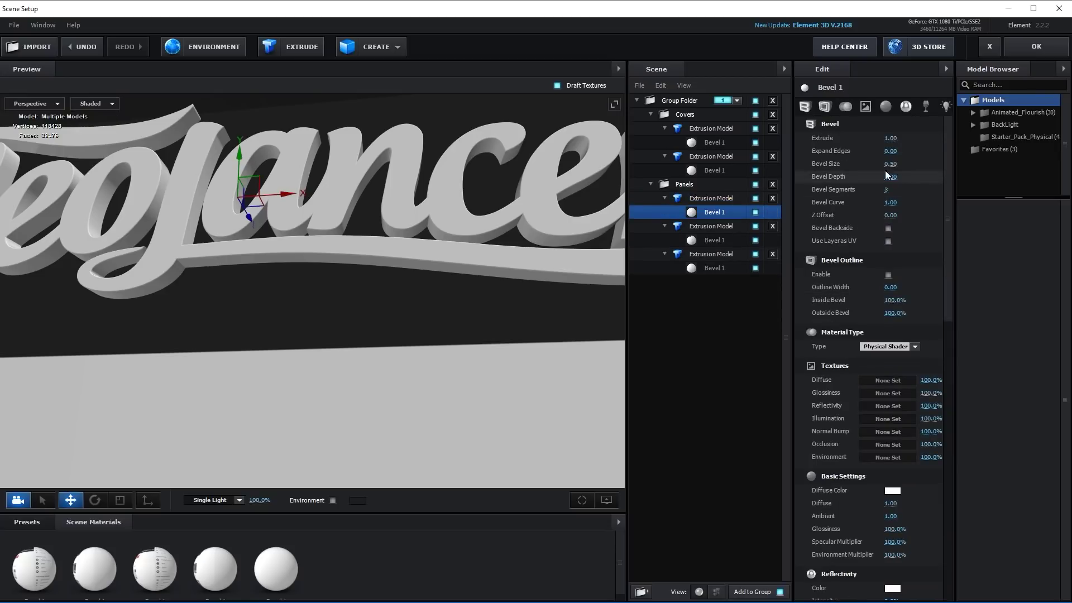
left_click(887, 228)
left_click_drag(890, 137, 940, 125)
scroll(454, 219, "down", 3)
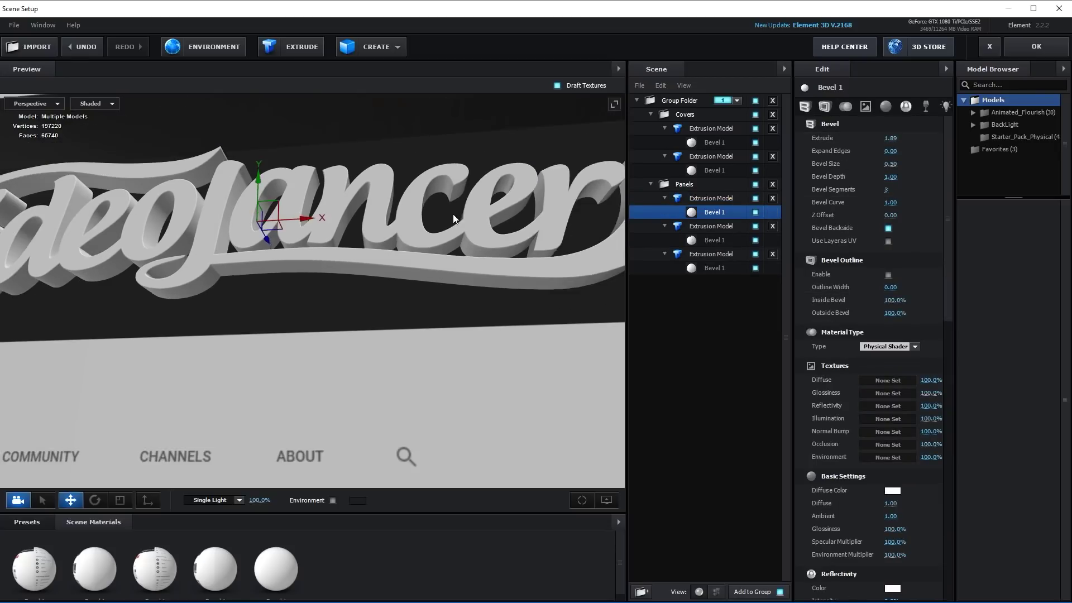
scroll(459, 216, "down", 6)
left_click_drag(495, 254, 423, 276)
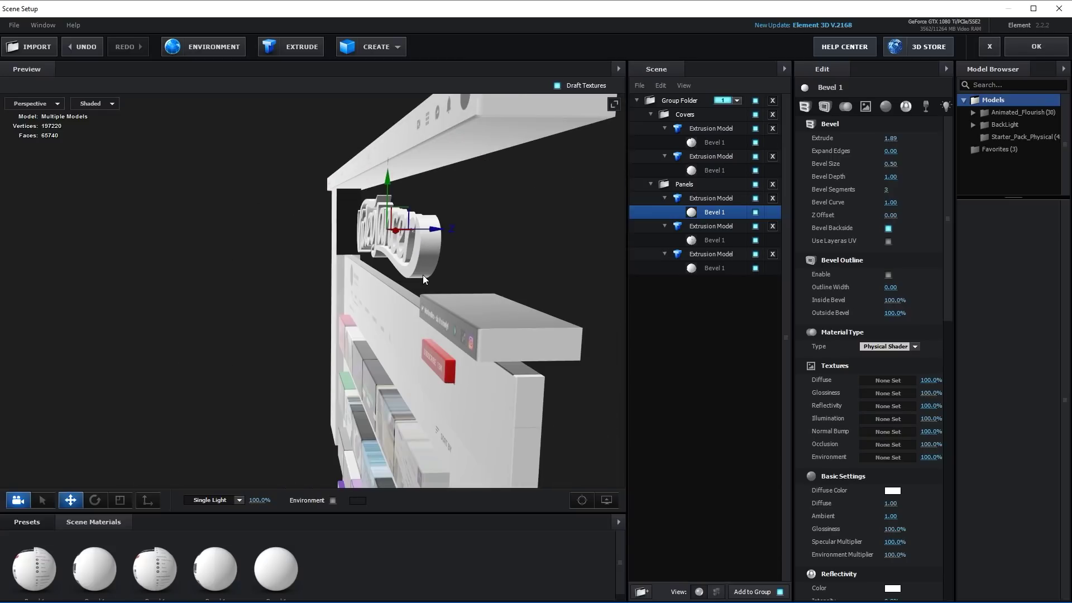
left_click_drag(919, 131, 966, 132)
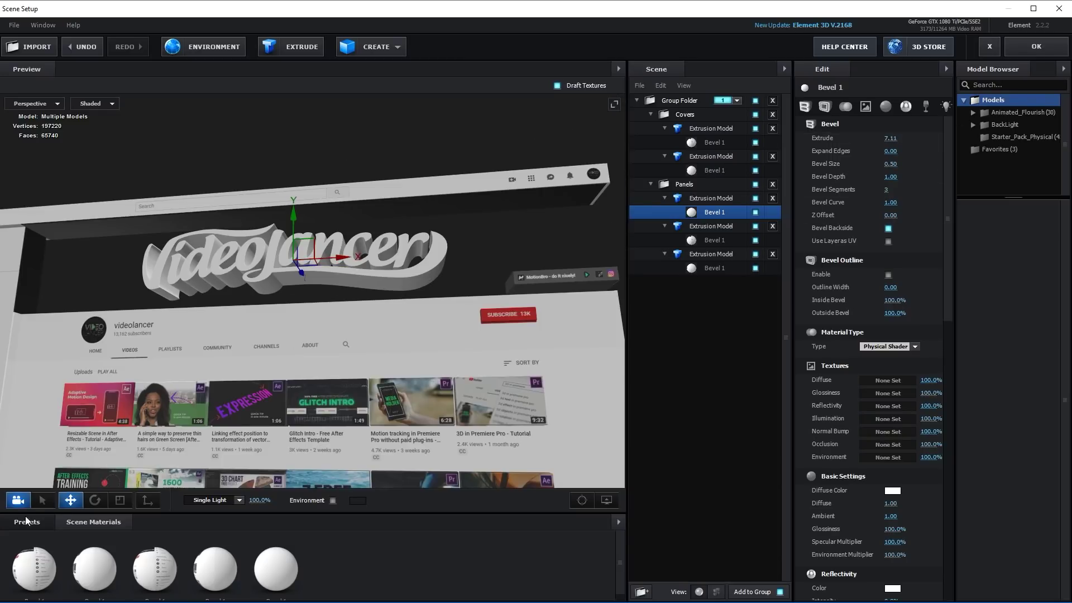
Apply the clean_metal_rough material to the logo with UV Repeat 20 × 20
left_click(26, 521)
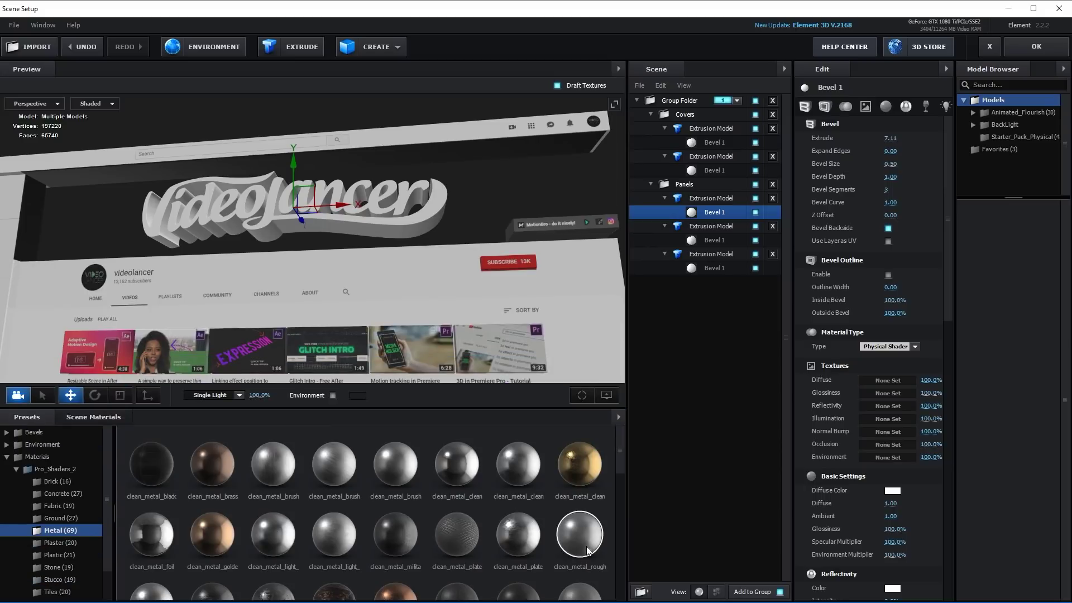
left_click_drag(586, 546, 337, 229)
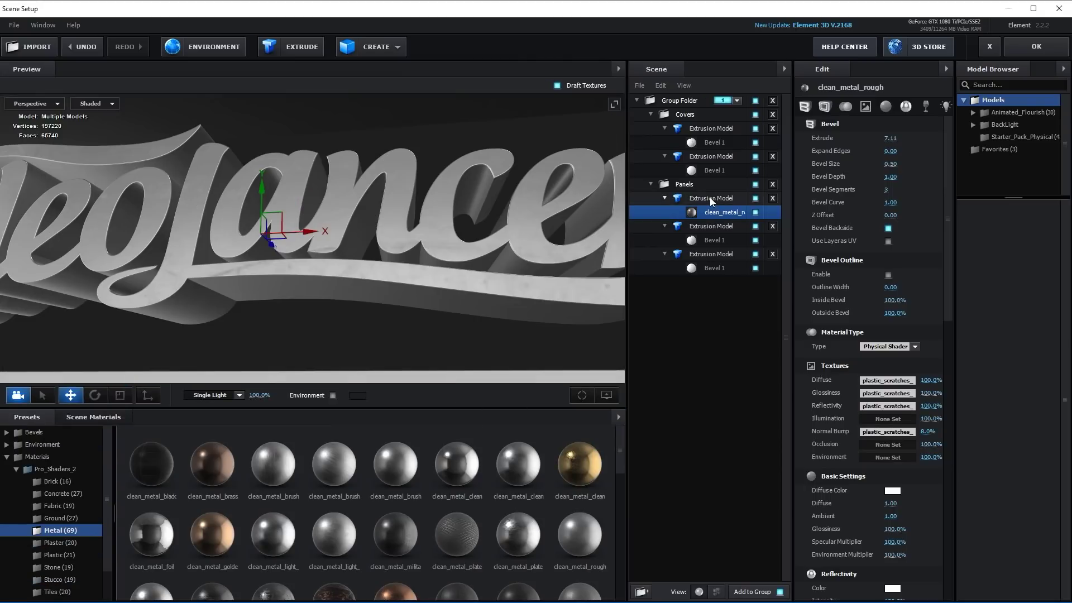
left_click(709, 197)
scroll(861, 431, "down", 2)
scroll(861, 430, "down", 2)
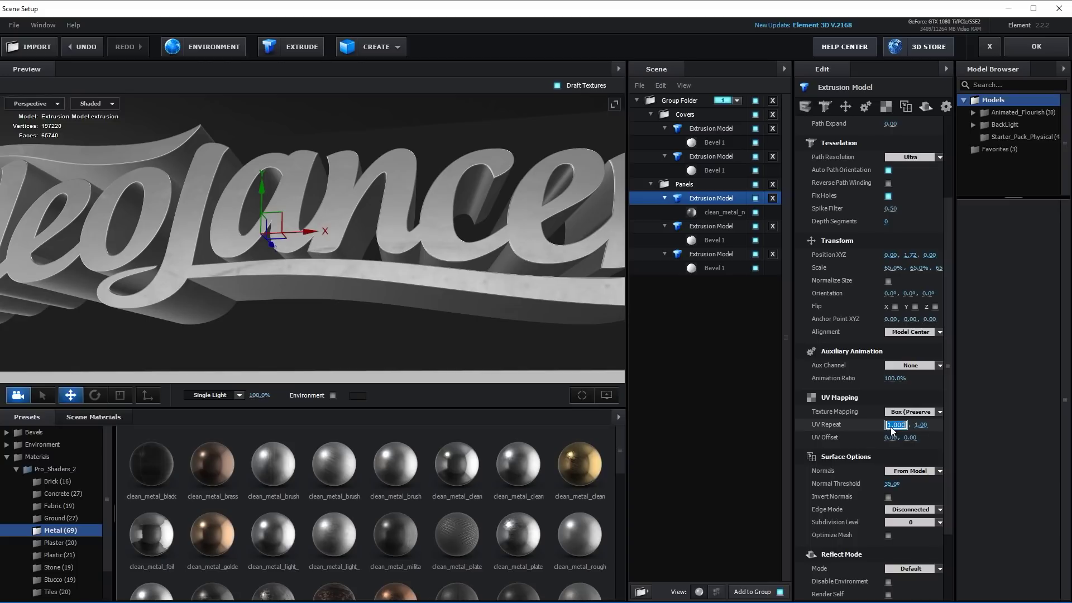
type("20")
key("Return")
type("20")
key("Return")
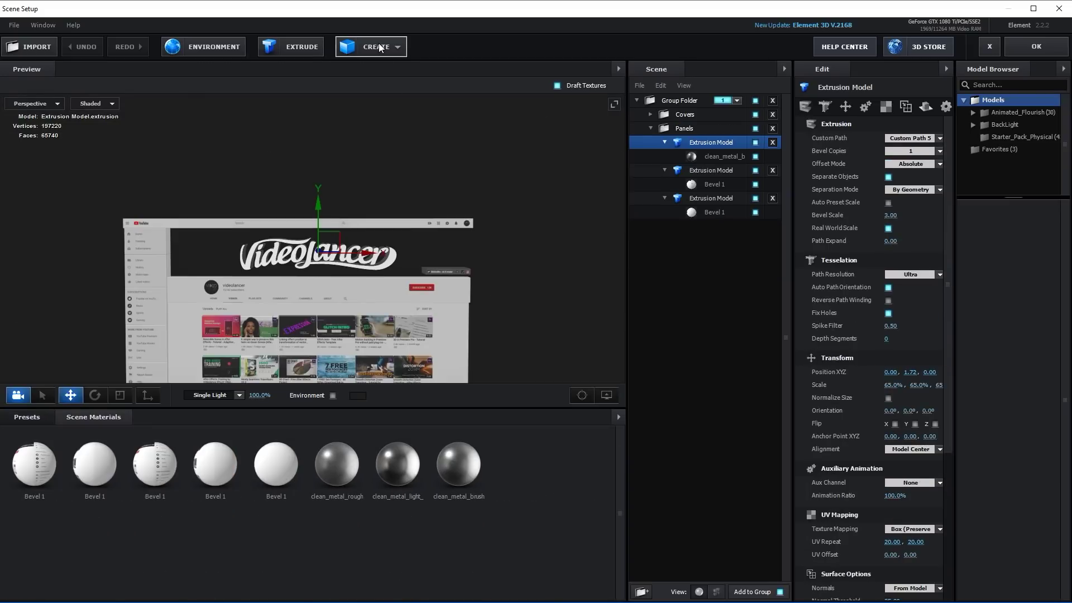
Add a box primitive and, in front view, raise it over the banner area
left_click(378, 43)
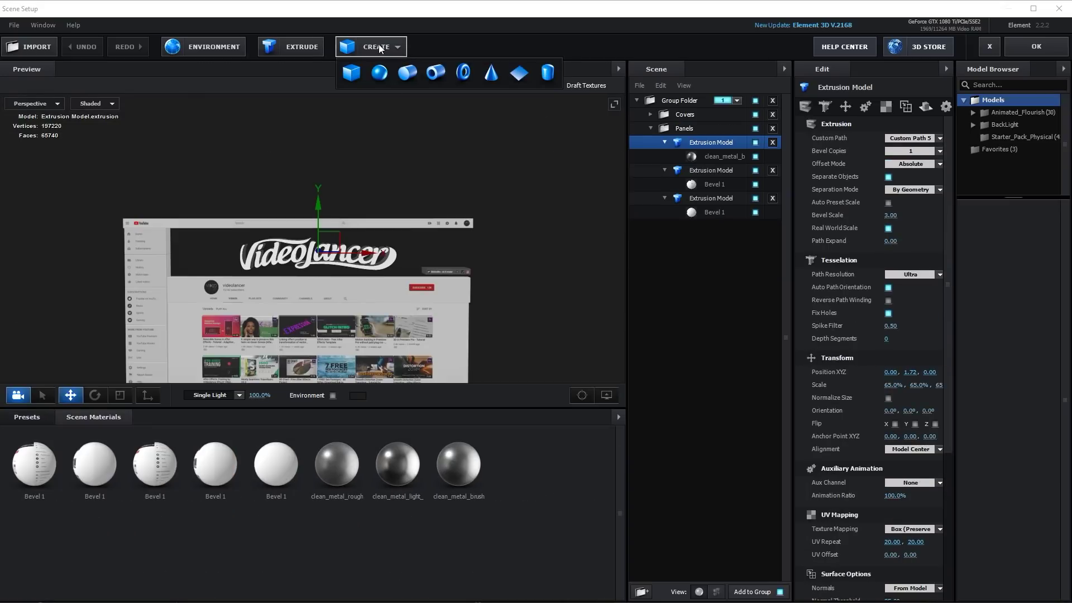
left_click(352, 74)
left_click(42, 104)
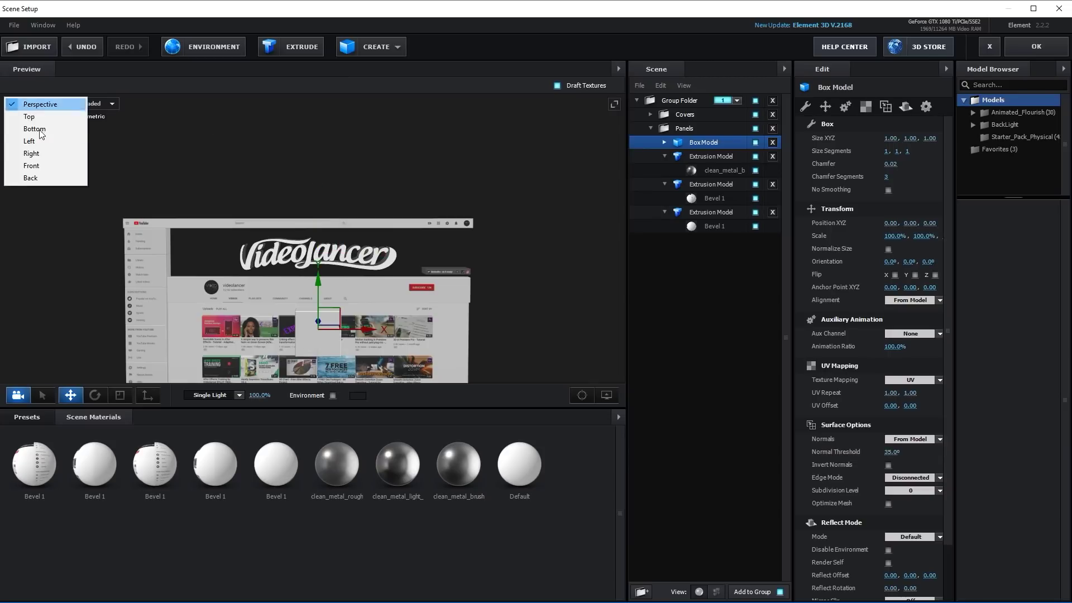
left_click(35, 163)
left_click_drag(451, 197, 437, 301)
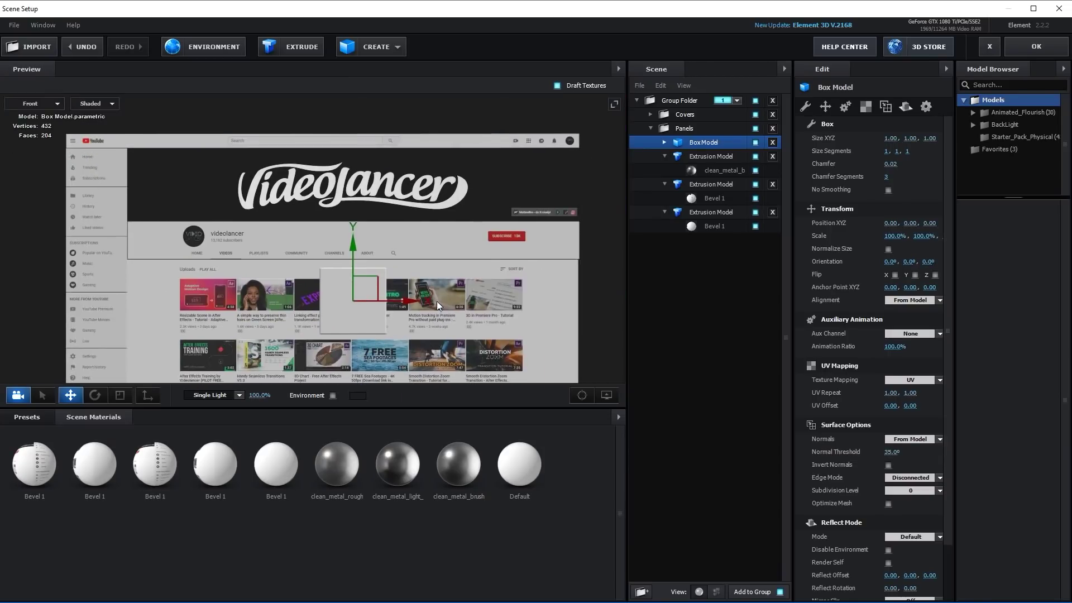
left_click_drag(354, 275, 359, 142)
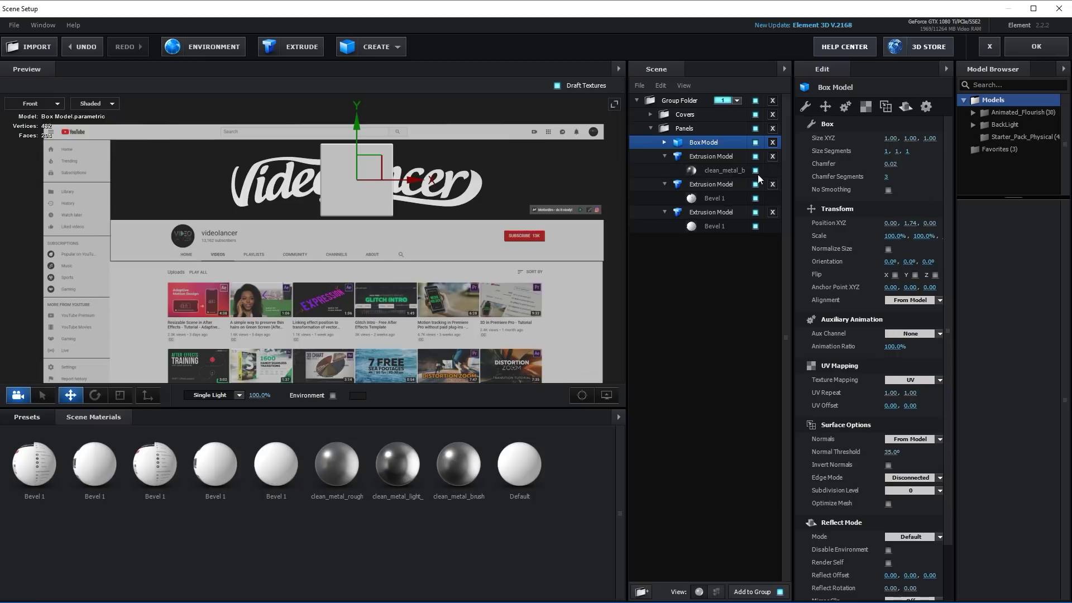
Give the box Chamfer 0, size 6.80 × 1.16 × 0.24, and Position Z 0.29 behind the page
left_click_drag(893, 164, 826, 170)
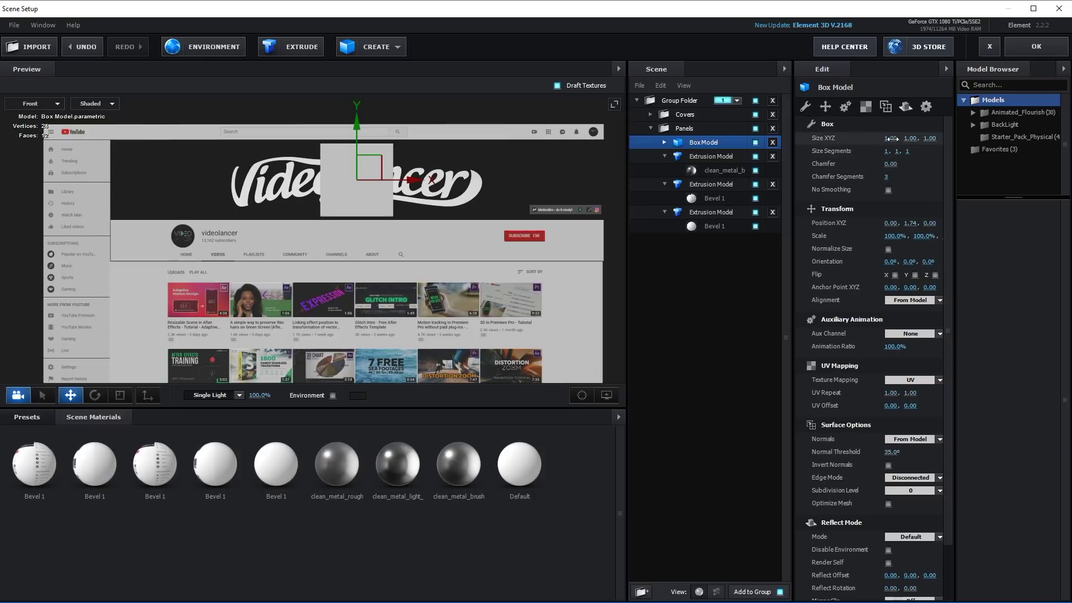
mouse_move(891, 137)
left_mouse_down()
mouse_move(1013, 137)
mouse_move(911, 139)
left_mouse_up()
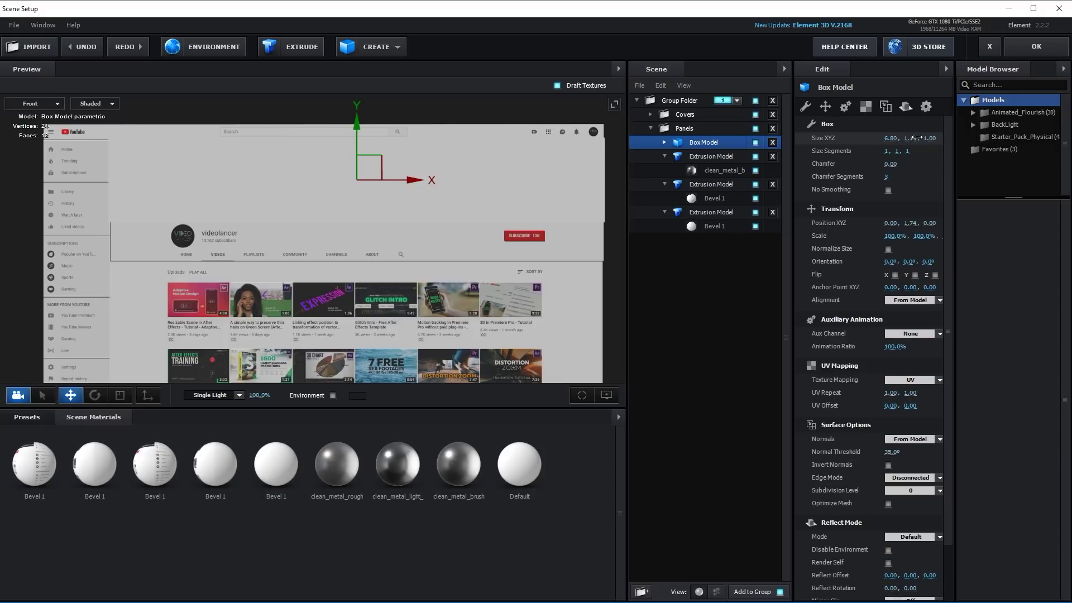
left_click(54, 106)
left_click(52, 105)
left_click_drag(270, 238, 467, 337)
left_click_drag(930, 138, 897, 146)
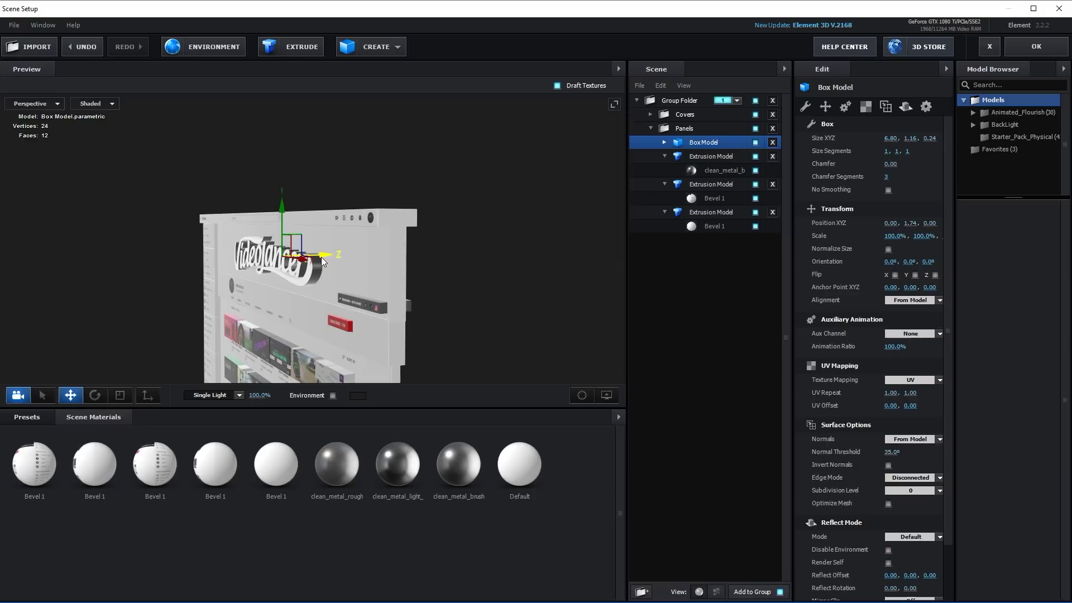
mouse_move(321, 257)
left_mouse_down()
mouse_move(350, 253)
mouse_move(336, 252)
left_mouse_up()
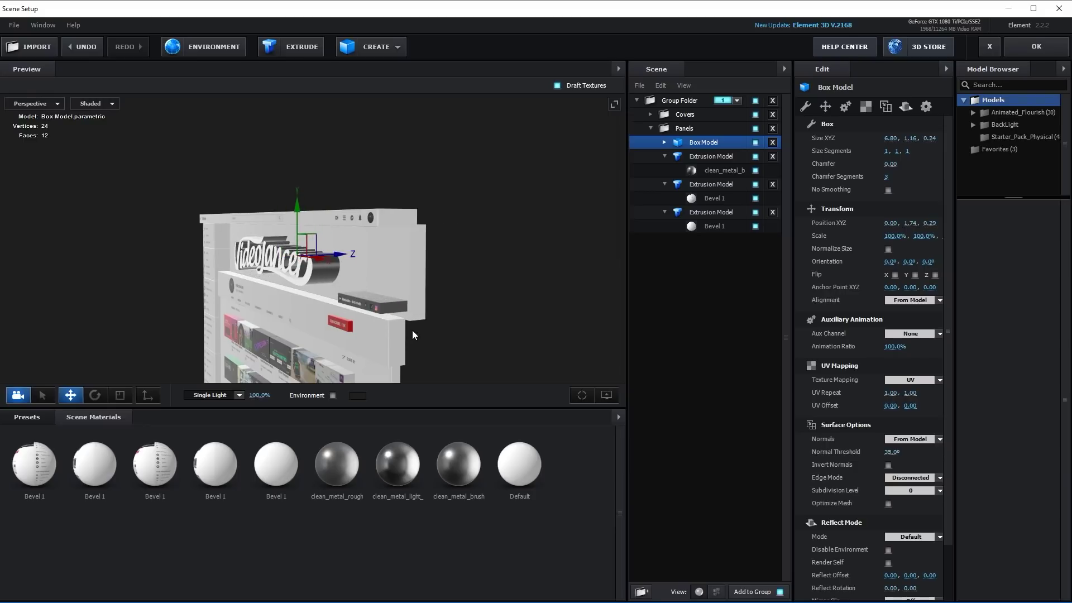
left_click_drag(412, 330, 450, 320)
scroll(450, 320, "up", 3)
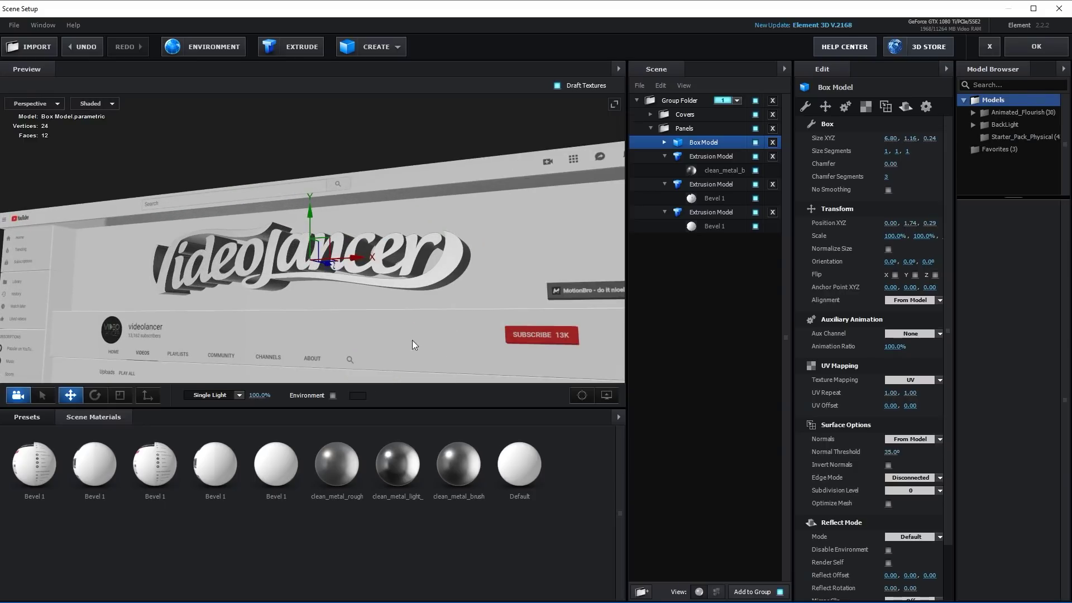
left_click(49, 420)
Browse to the Pro_Shaders_2 > Plastic material presets and orbit to a frontal view of the logo
left_click(68, 466)
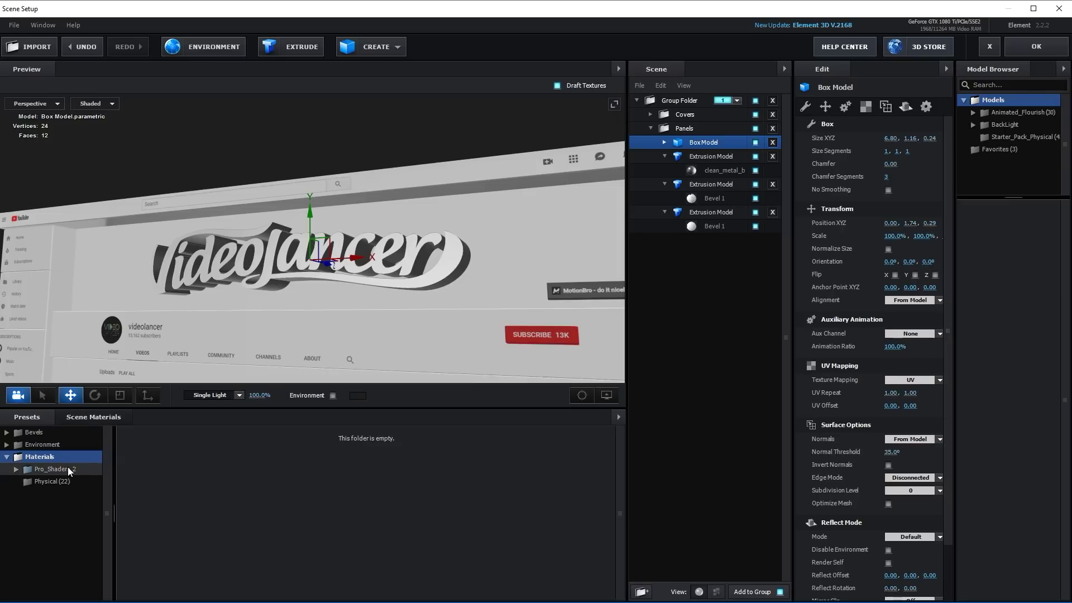
left_click(62, 554)
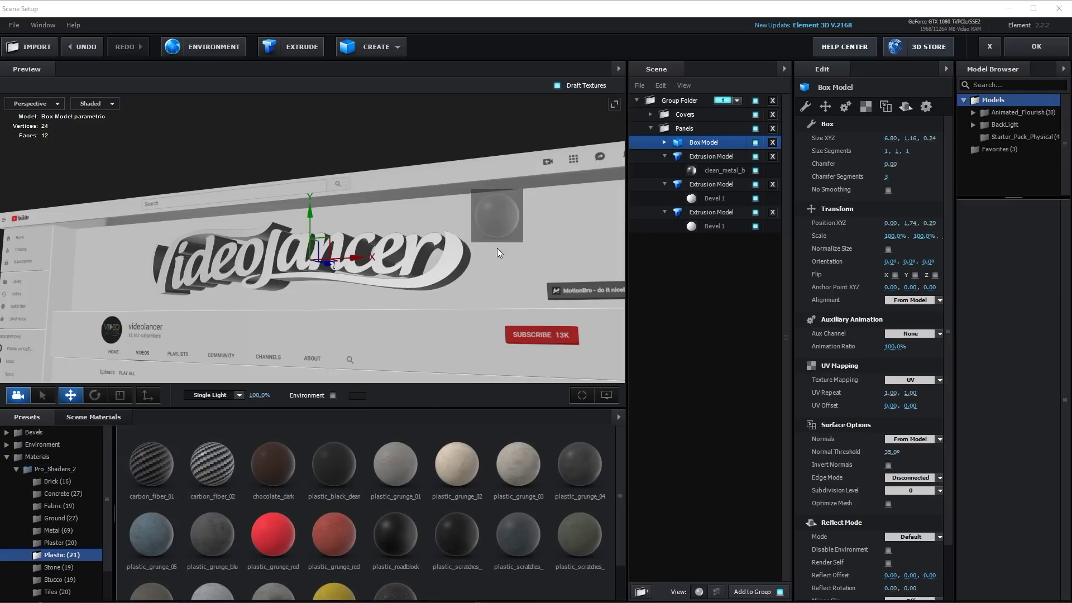
left_click_drag(497, 248, 453, 250)
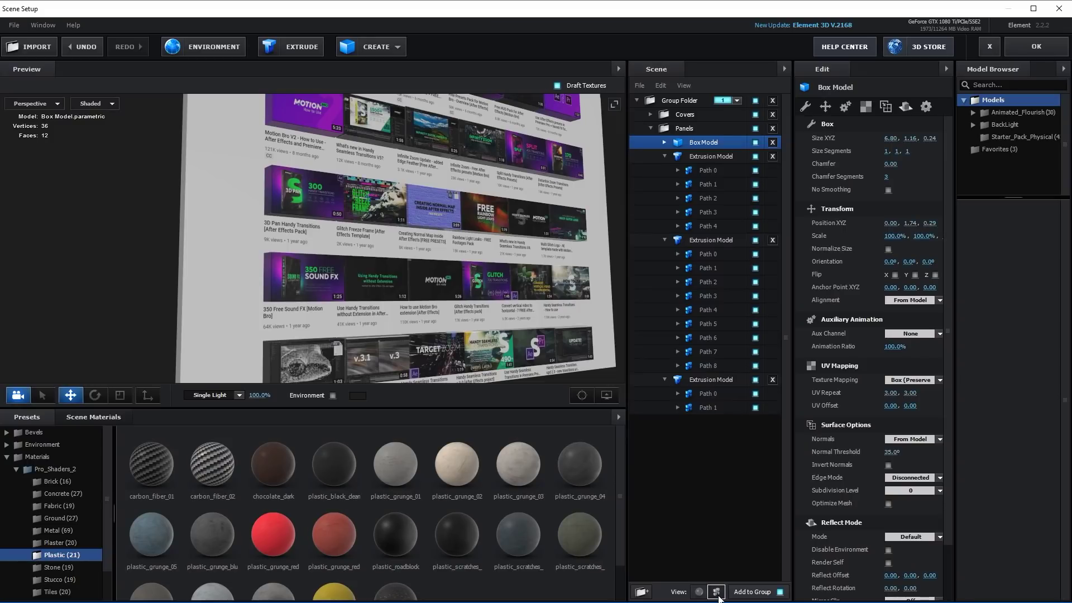
Duplicate the last extrusion model, toggling the white backing plane's visibility along the way
left_click(225, 320)
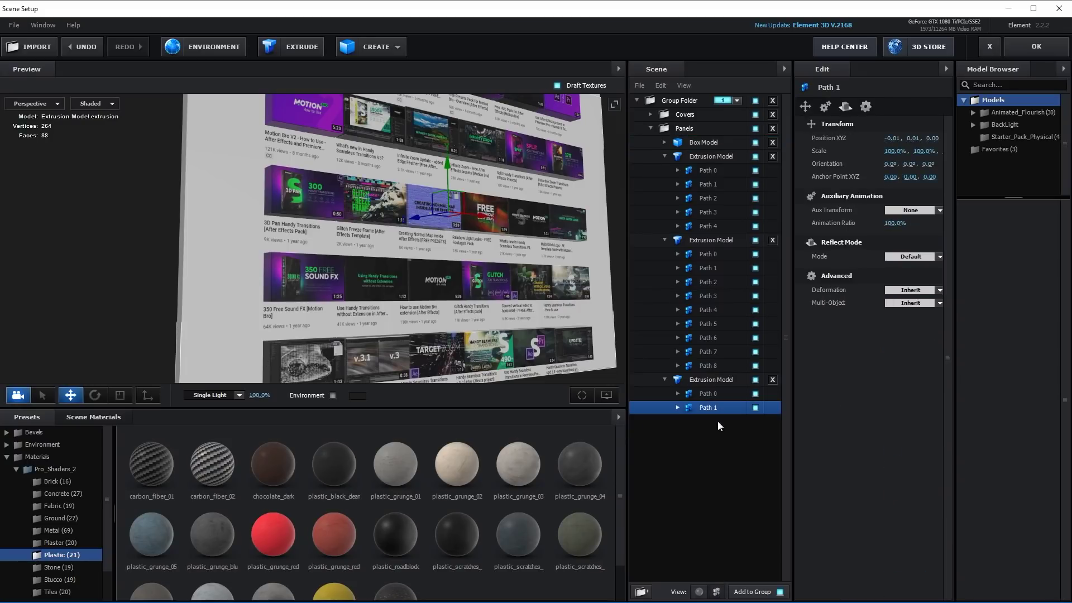
left_click(755, 407)
left_click(755, 408)
left_click(756, 408)
right_click(725, 381)
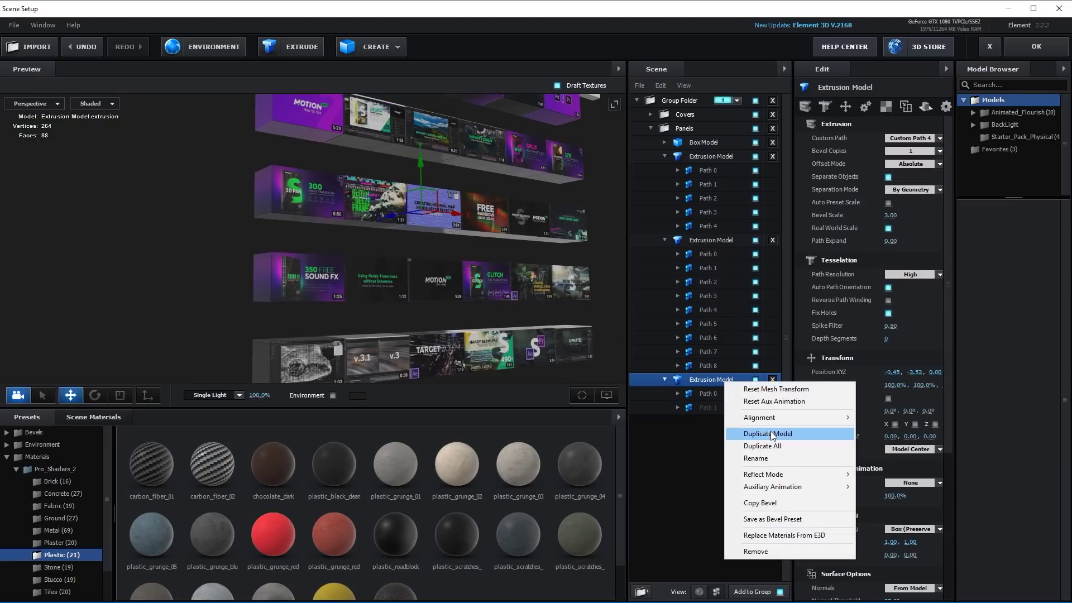
left_click(773, 433)
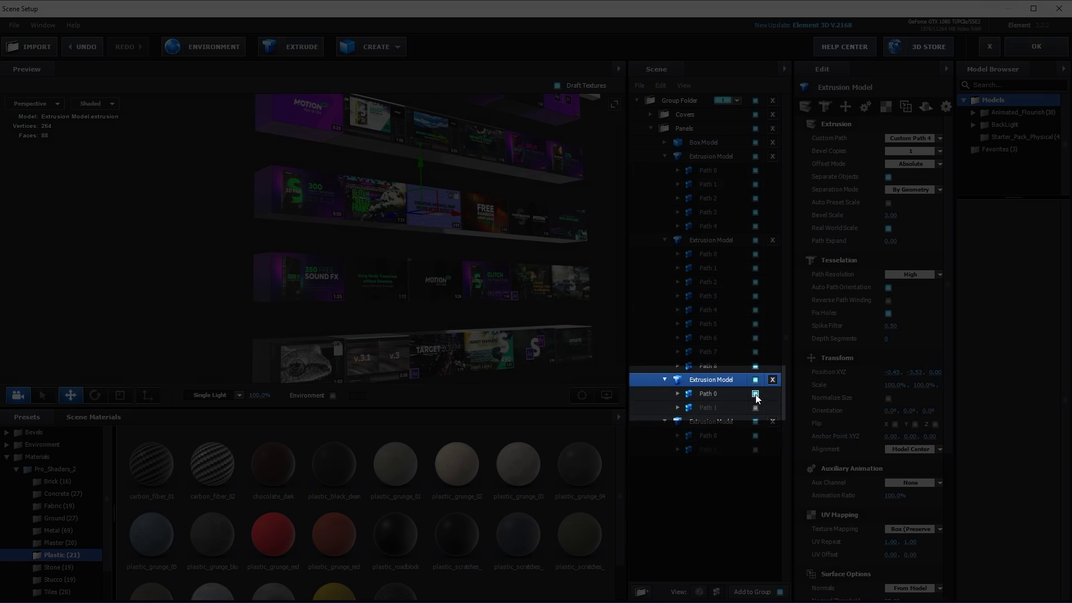
left_click(756, 407)
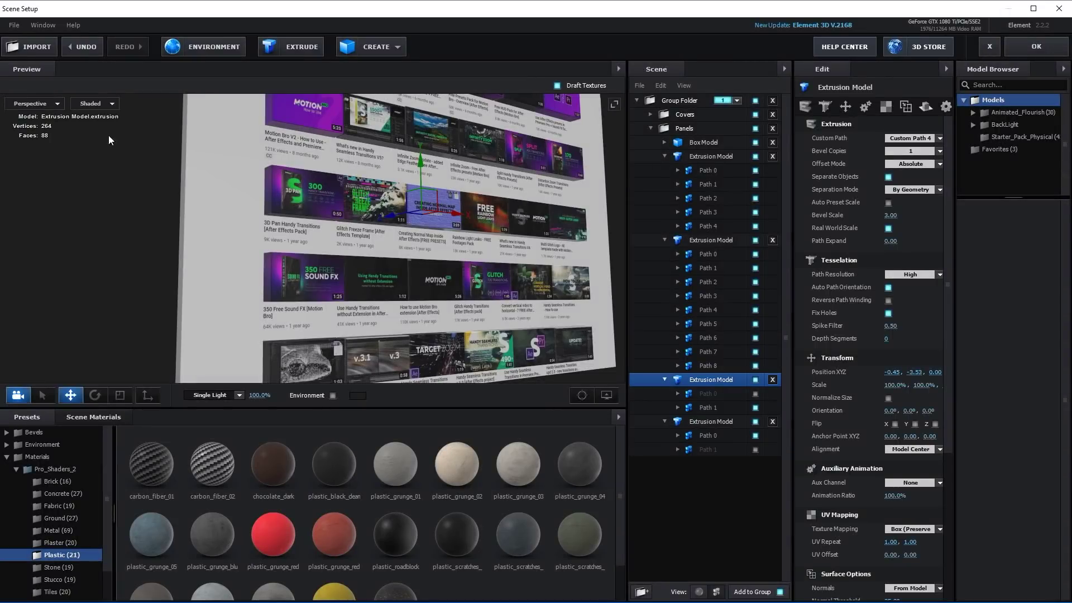
In Left view, make the copy a Mirror Surface with Reflect Rotation 270 and Offset Z −0.02
left_click(43, 104)
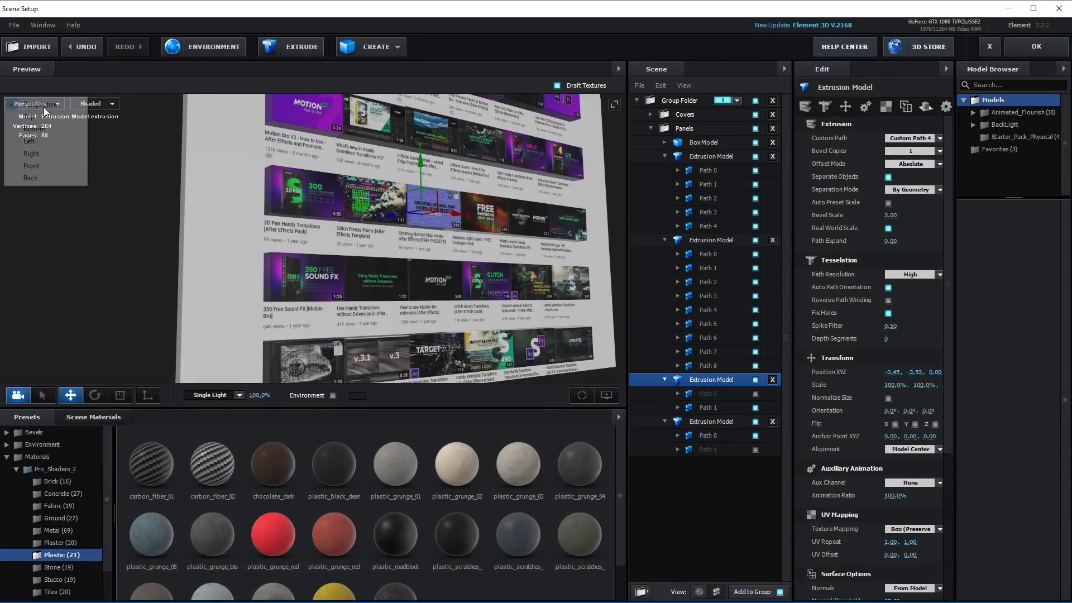
left_click(48, 142)
left_click_drag(366, 311, 354, 198)
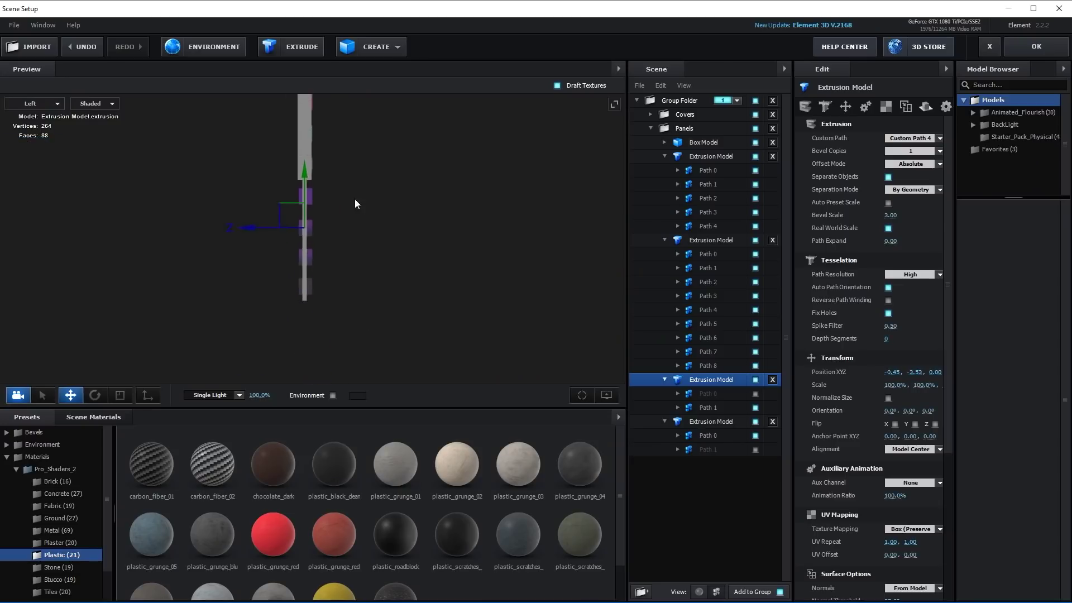
scroll(354, 199, "up", 5)
left_click(925, 106)
left_click(915, 138)
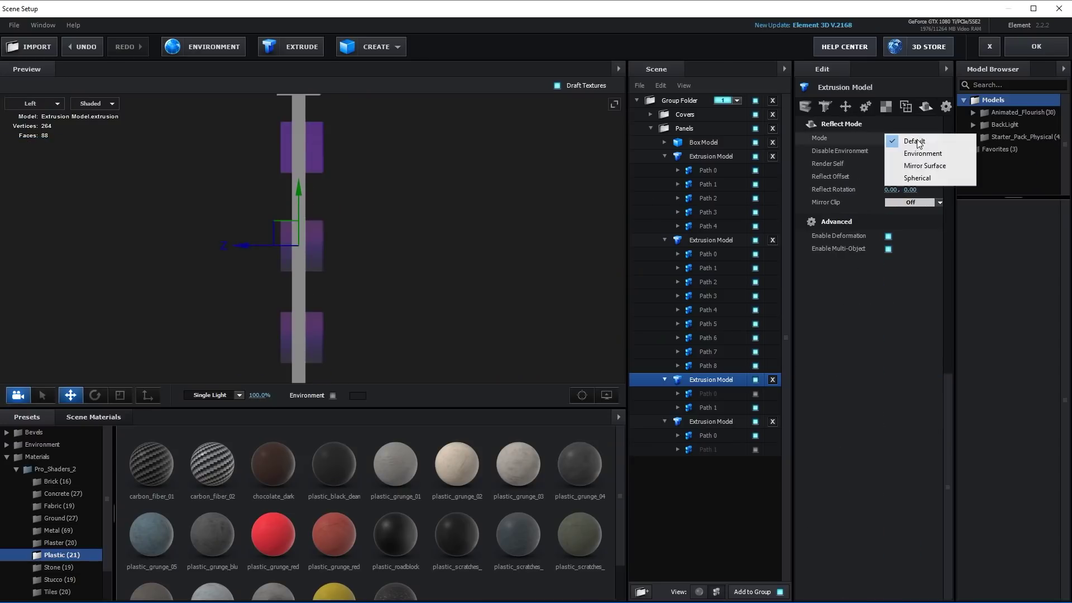
left_click(918, 167)
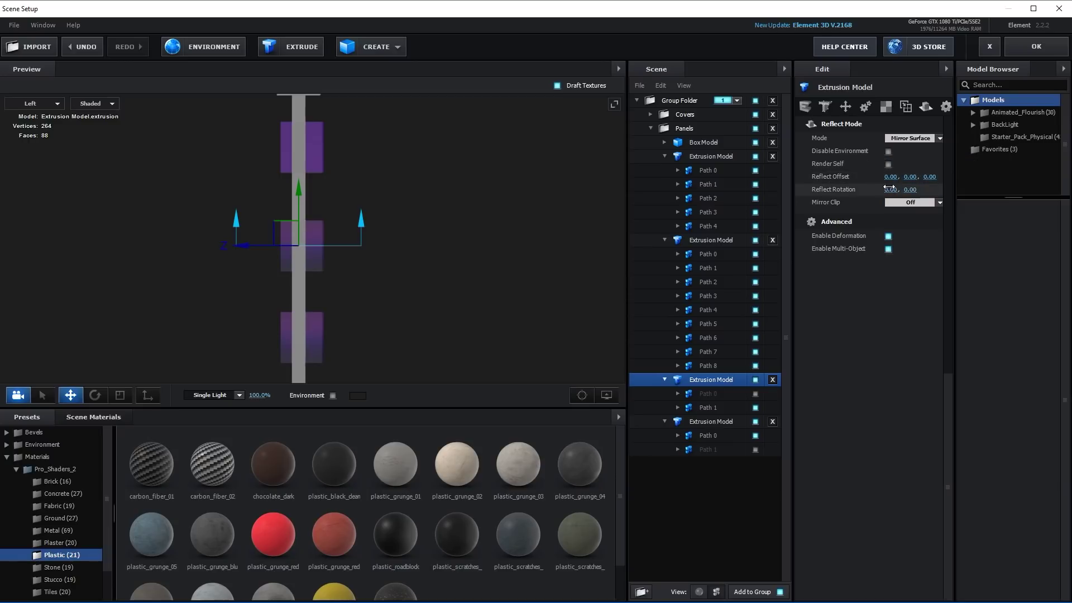
mouse_move(894, 189)
left_mouse_down()
mouse_move(949, 178)
mouse_move(893, 184)
left_mouse_up()
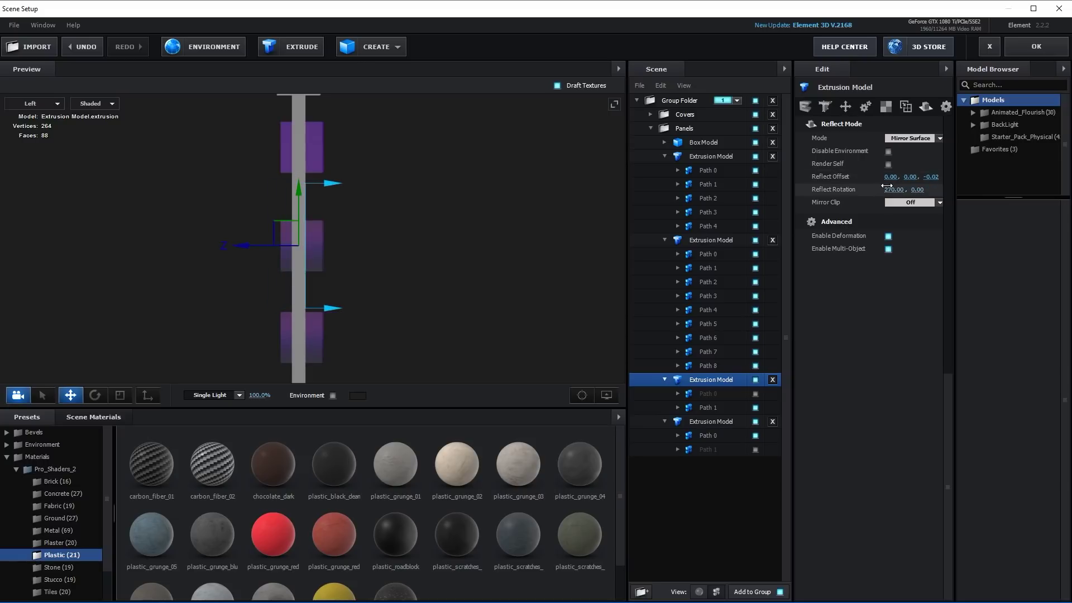
left_click(35, 104)
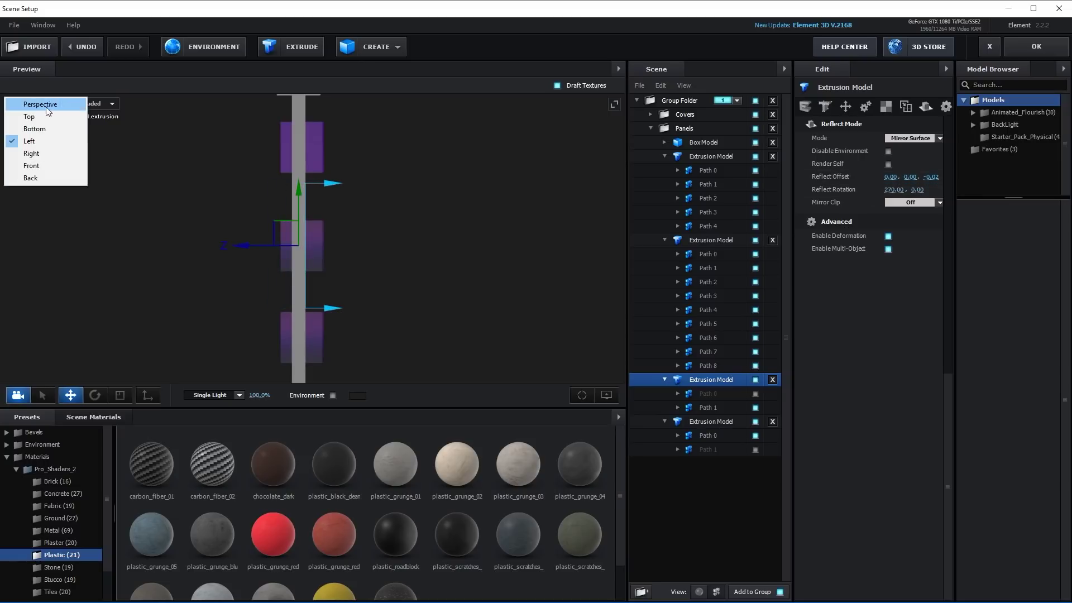
left_click(45, 104)
In the scene list's material view, set Bevel 1's Reflectivity Intensity to 20%
scroll(448, 264, "up", 5)
left_click_drag(448, 263, 376, 264)
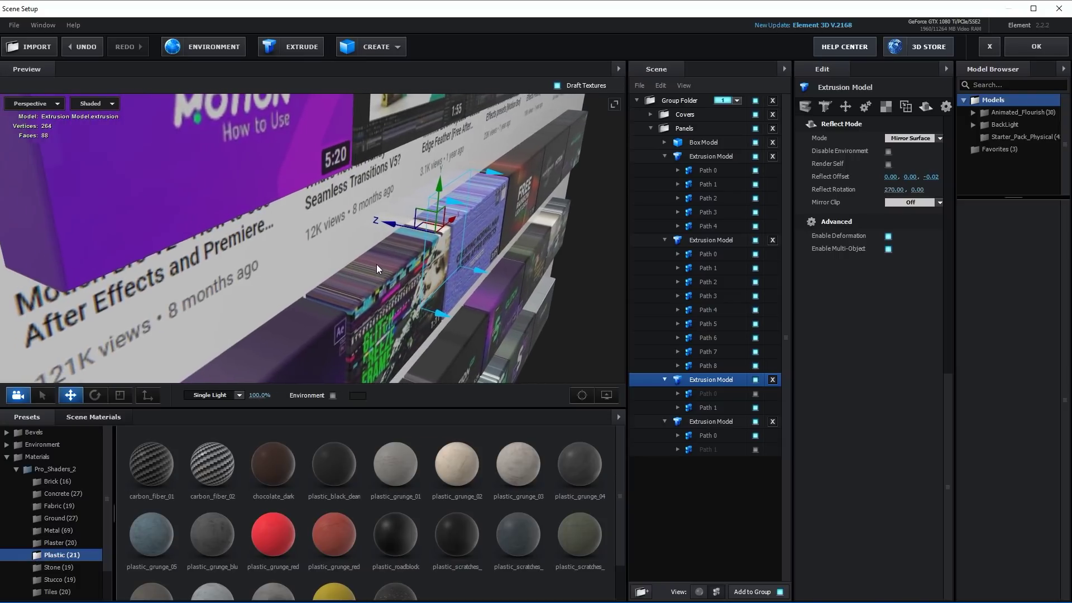
left_click(698, 591)
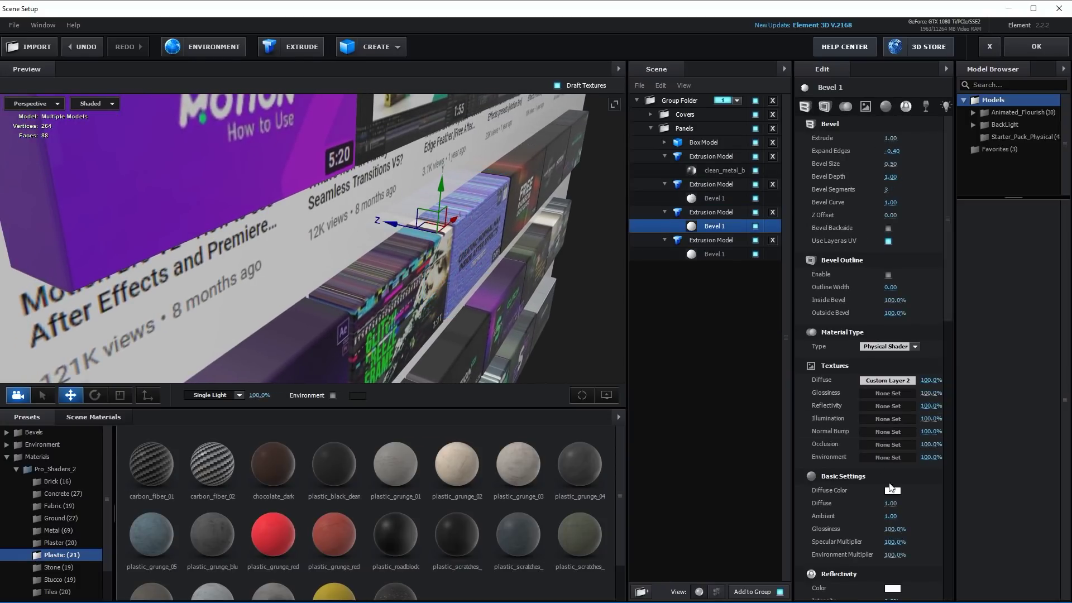
scroll(907, 521, "down", 3)
left_click(892, 523)
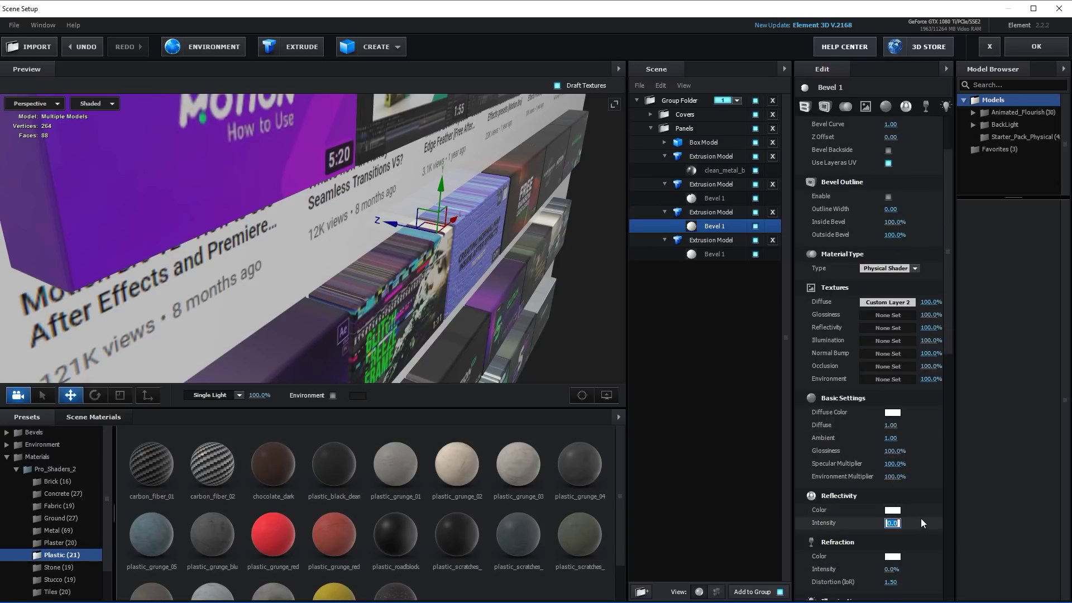
type("20")
key("Return")
Orbit back out around the channel header, briefly toggling Path 8's visibility
scroll(260, 120, "down", 2)
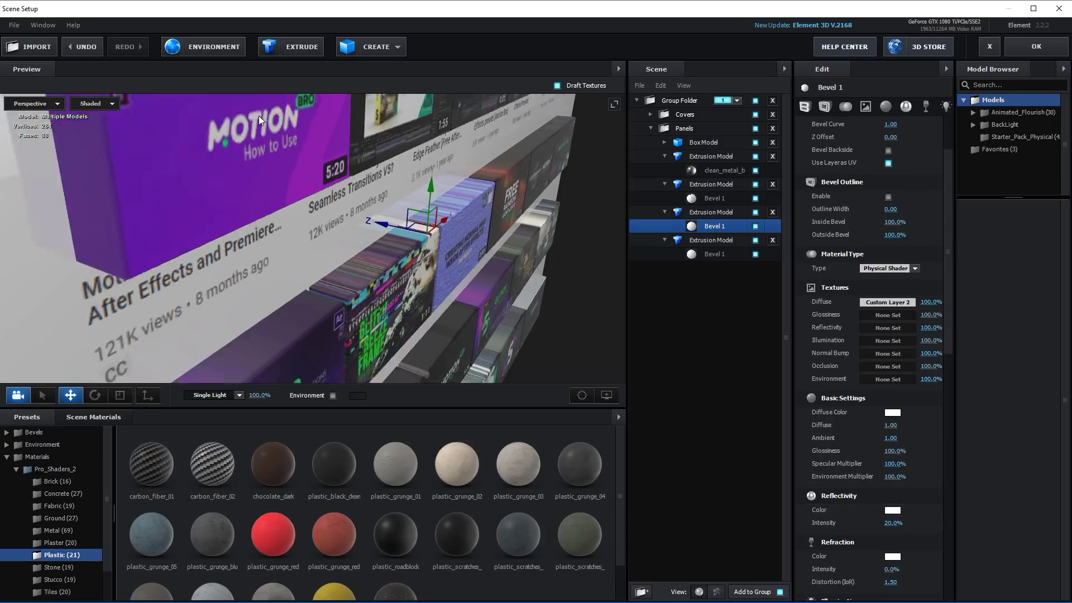
scroll(261, 121, "down", 3)
left_click_drag(260, 121, 328, 345)
left_click(756, 367)
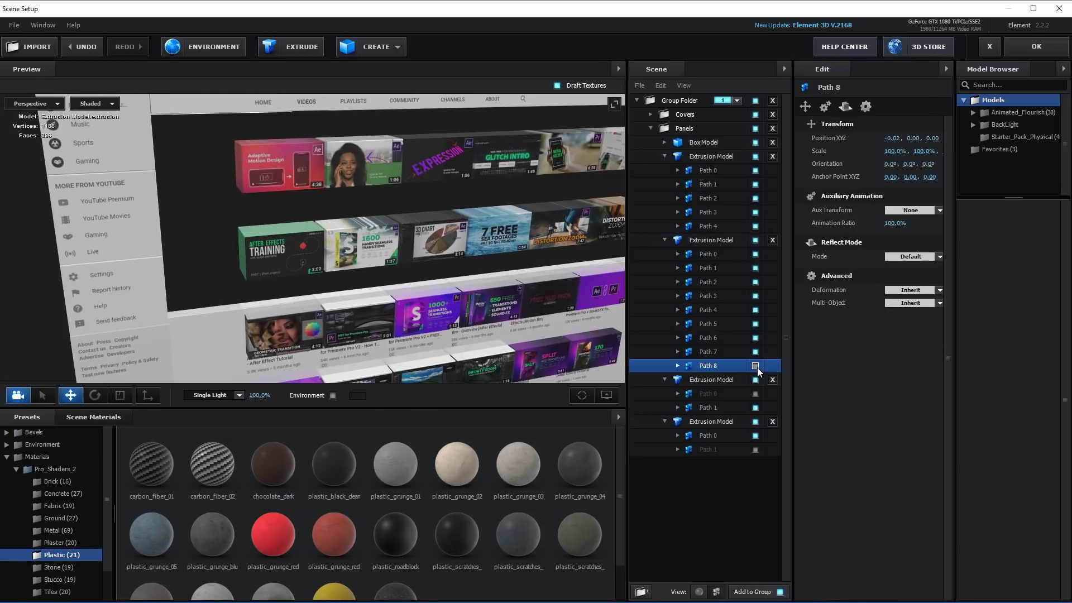
left_click(756, 367)
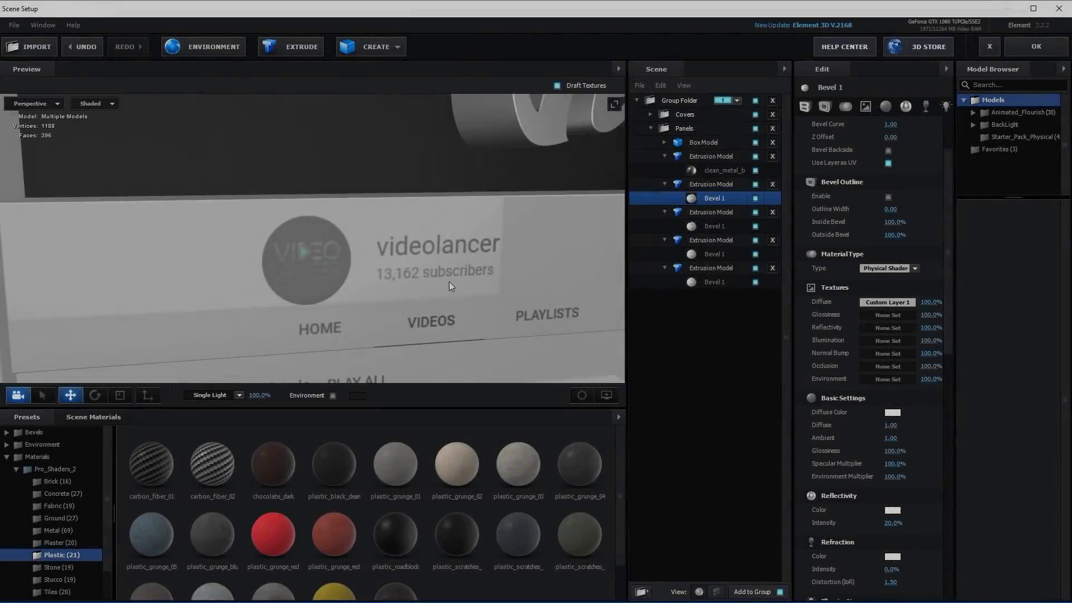
left_click_drag(450, 281, 448, 277)
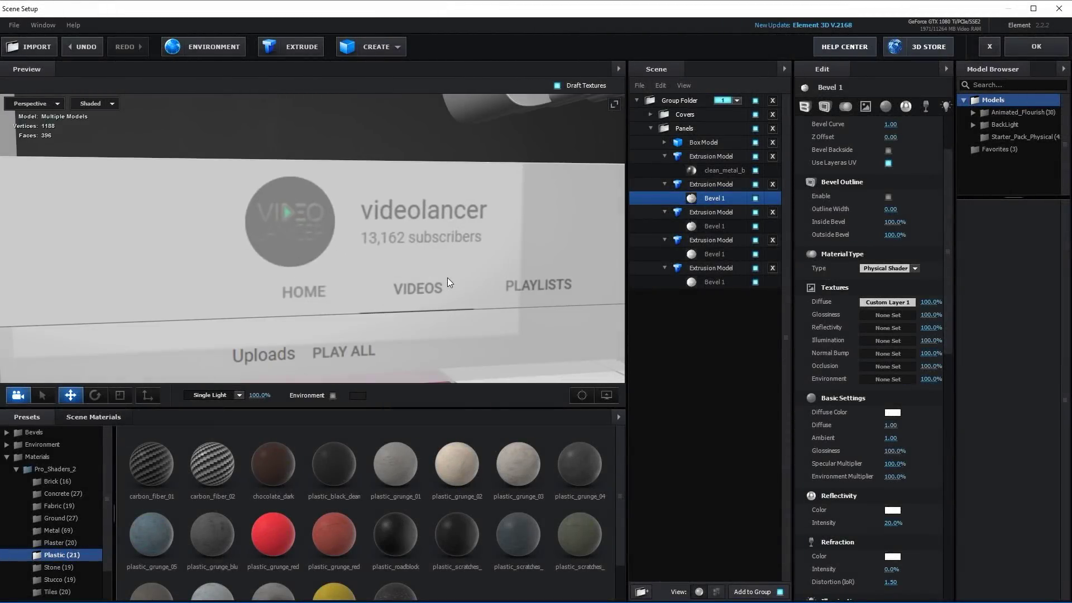
Copy the first Bevel 1's diffuse texture into its Reflectivity slot as Custom Layer 1
right_click(882, 305)
left_click(906, 326)
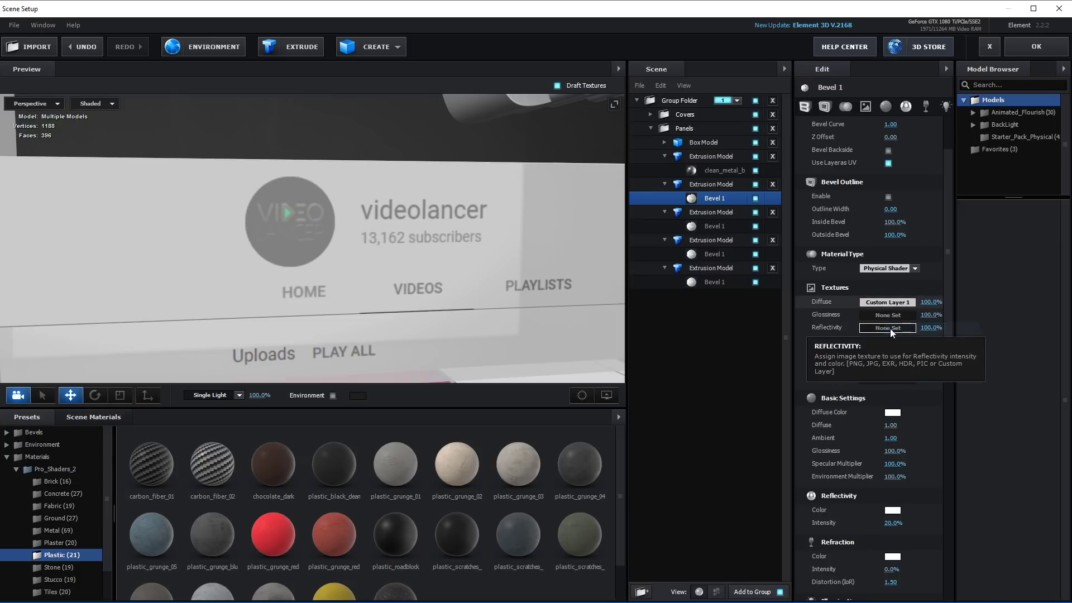
left_click(881, 329)
left_click(906, 364)
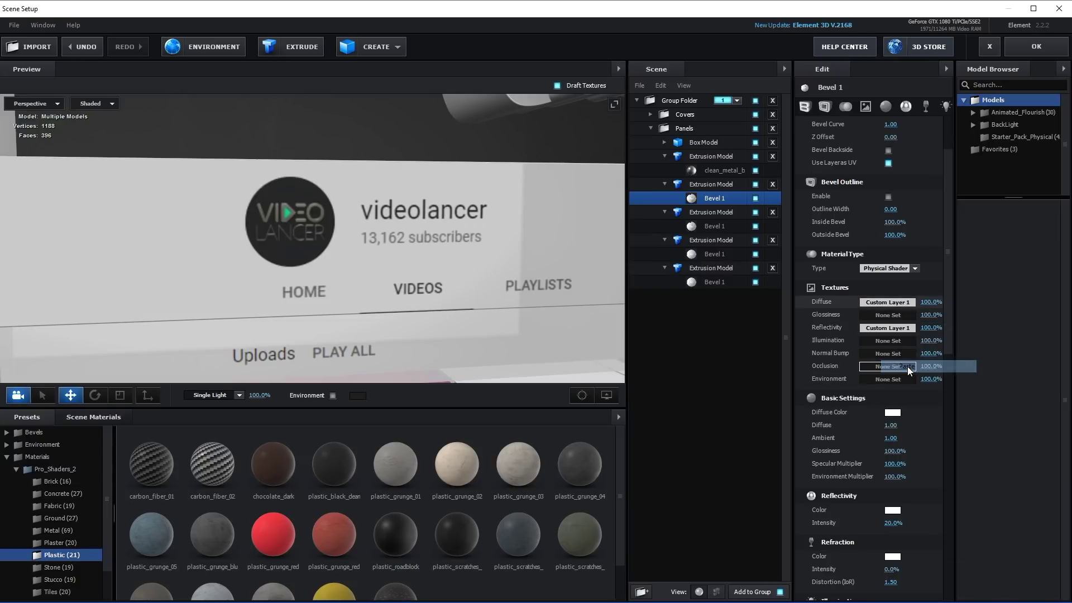
scroll(304, 252, "down", 8)
Select the lower panel's material and reuse its diffuse texture as reflectivity, Custom Layer 2
left_click_drag(409, 323, 267, 189)
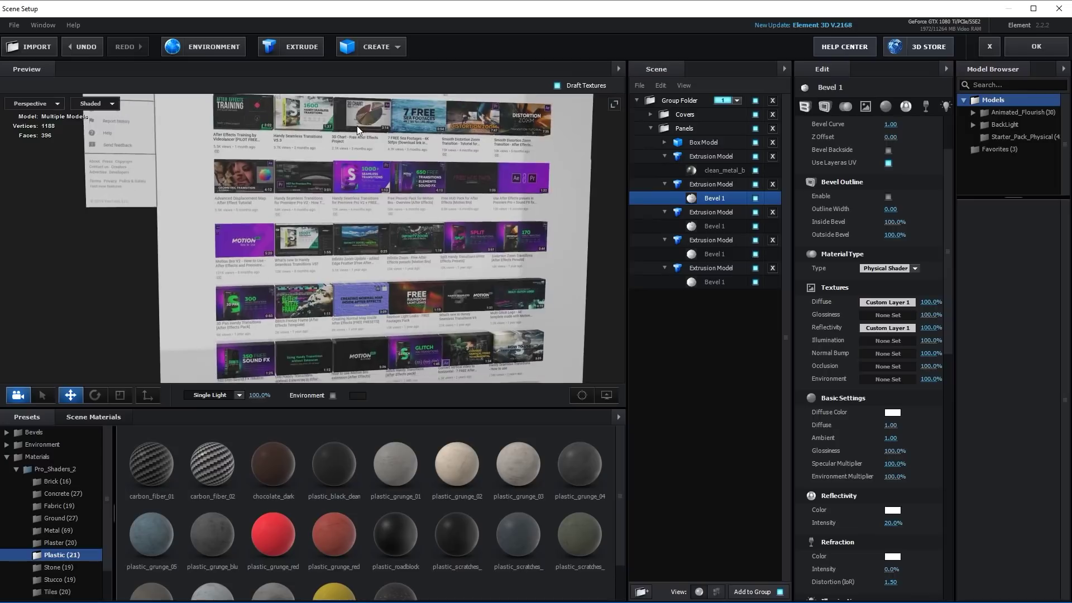
left_click(201, 259)
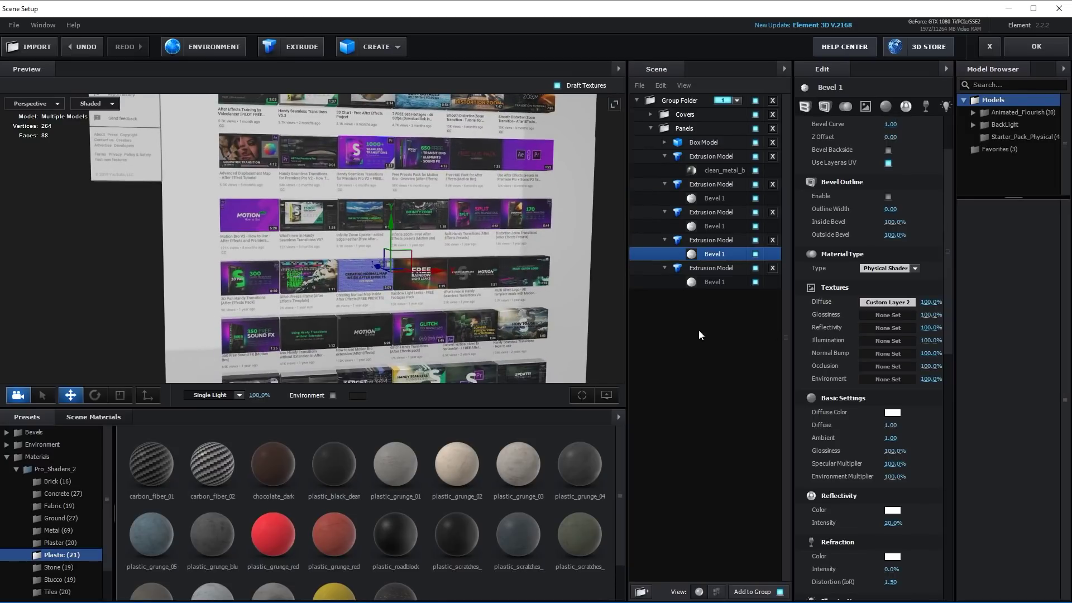
left_click(877, 301)
left_click(908, 327)
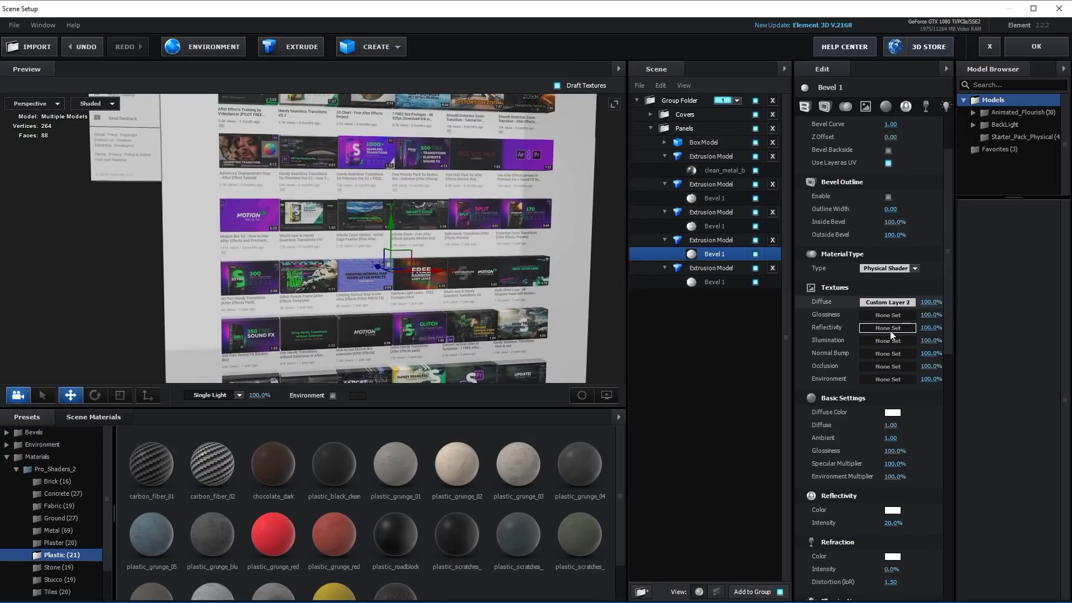
left_click(890, 330)
left_click(913, 364)
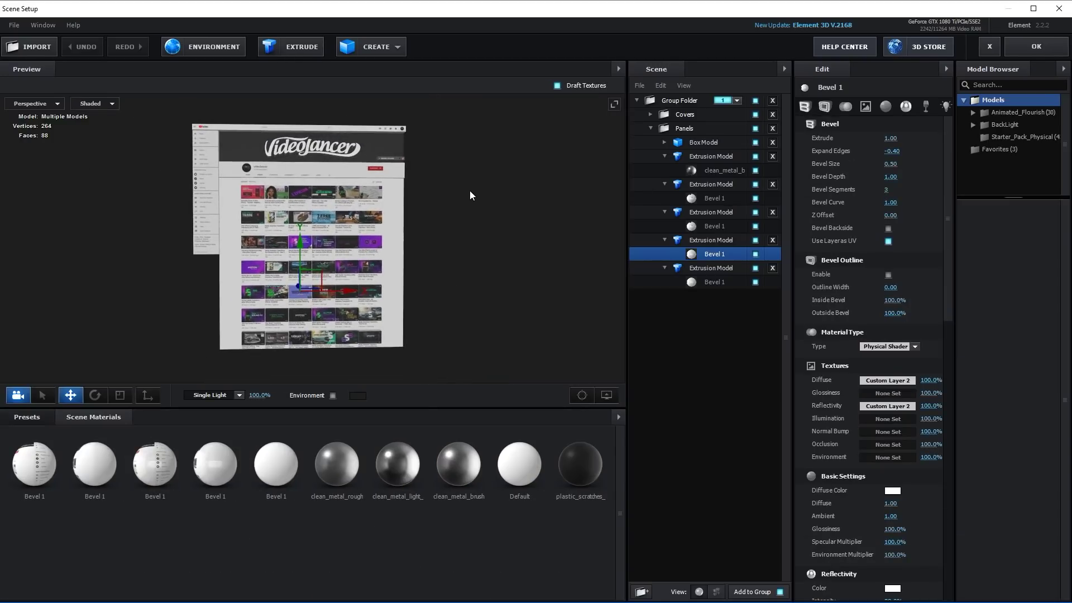
Move the Panels and Covers folders to the top level and delete the leftover group folder
left_click(650, 128)
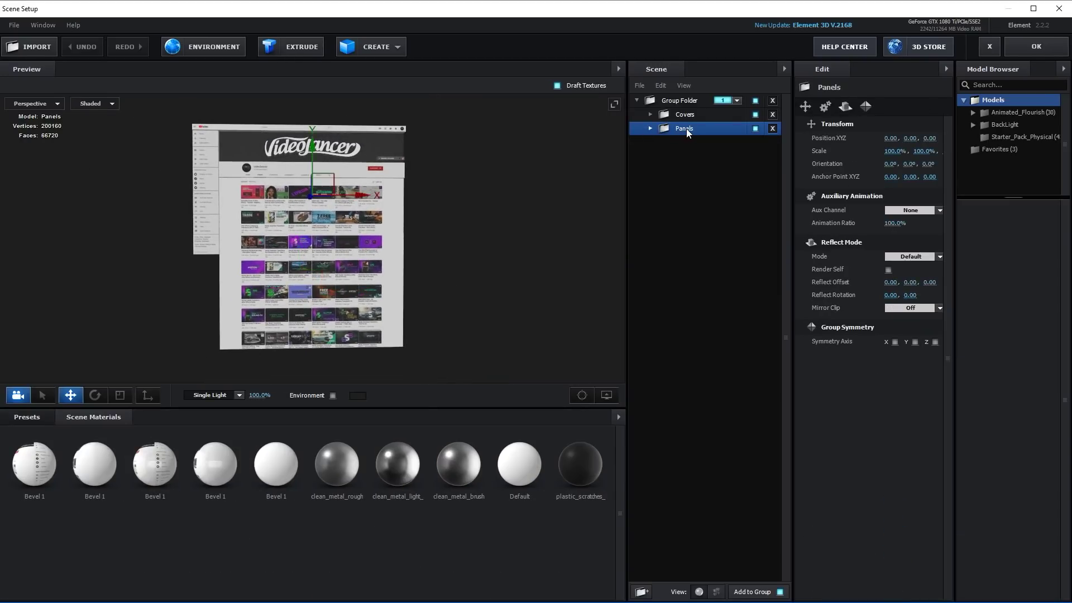
left_click_drag(685, 128, 687, 155)
left_click_drag(689, 109, 685, 91)
left_click(773, 115)
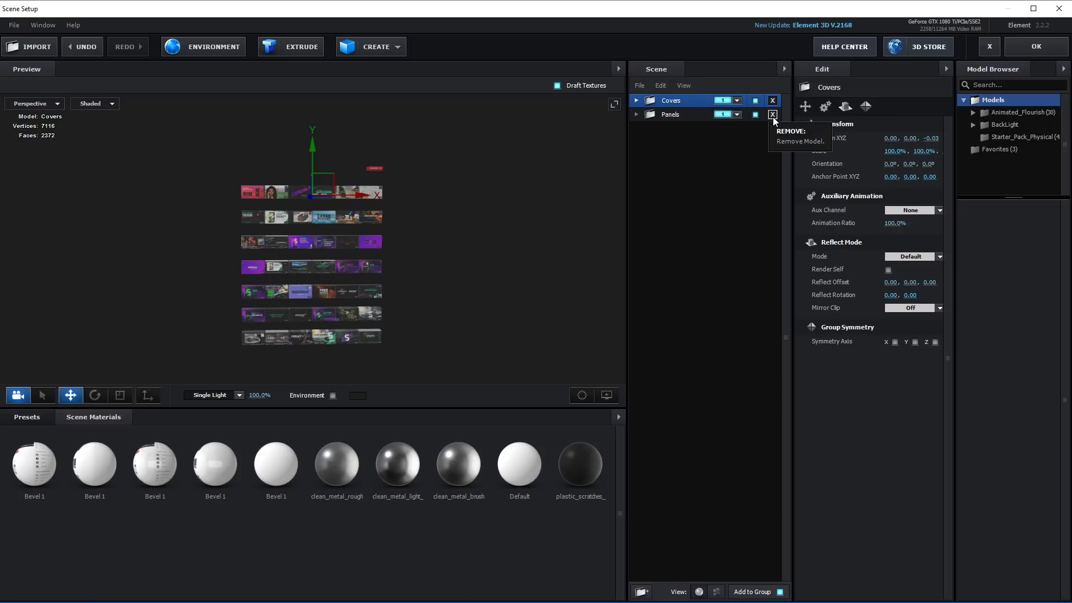
Assign Covers to render groups 1 and 2 and Panels to group 3 only
left_click(737, 100)
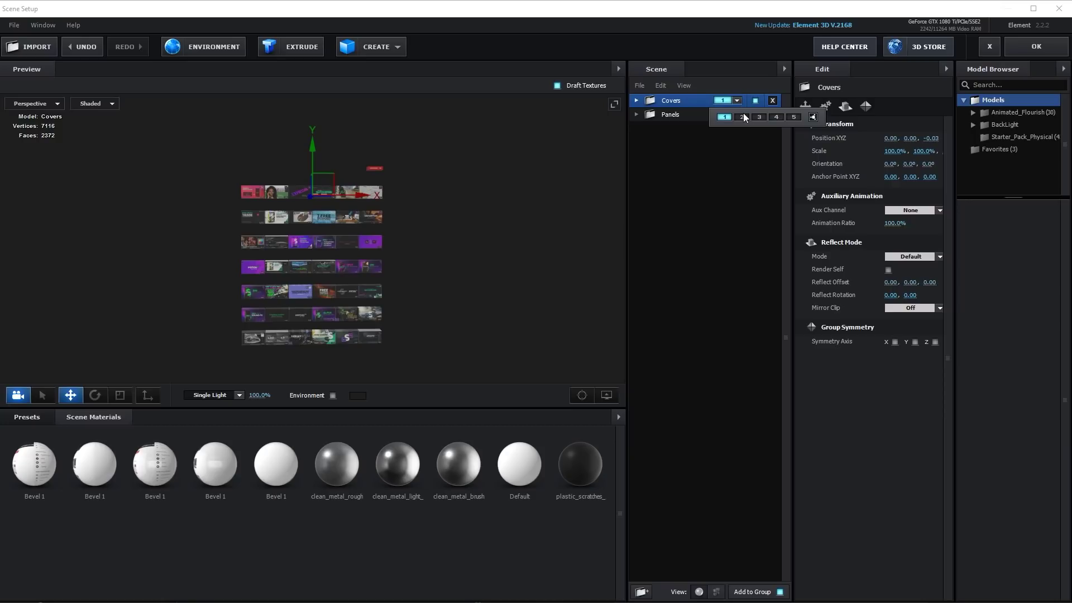
left_click(741, 116, "shift")
left_click(738, 115)
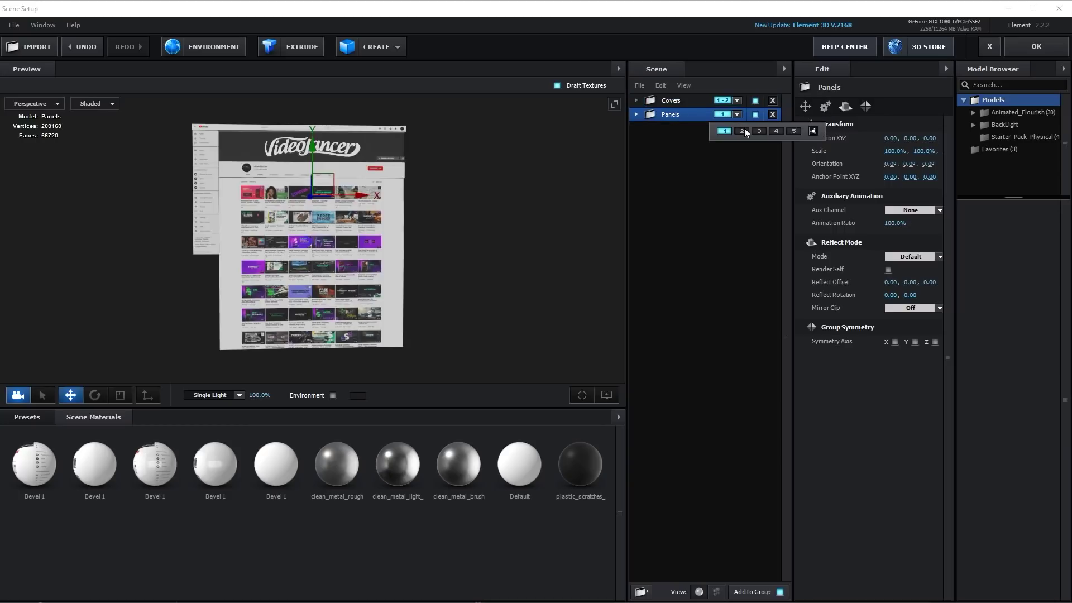
left_click(759, 131)
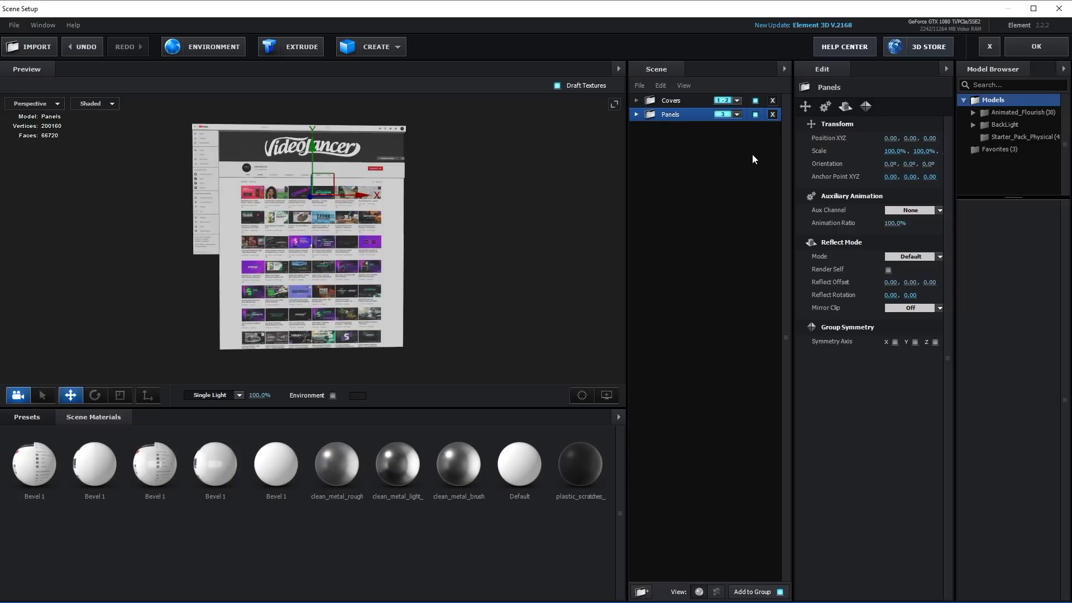
Apply the scene setup and add a new camera to the composition
left_click(1022, 53)
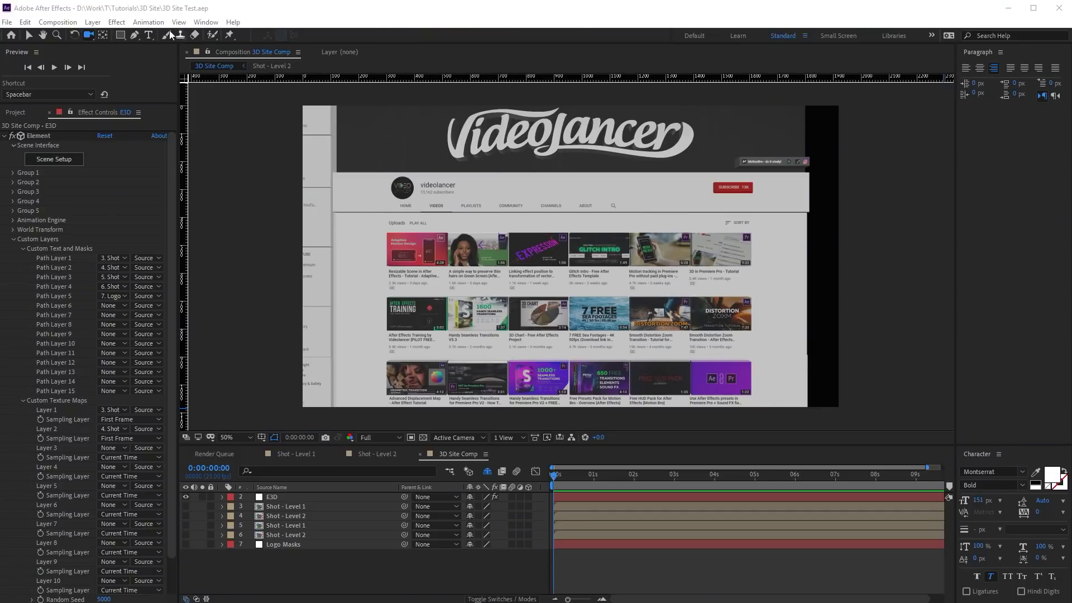
left_click(92, 23)
mouse_move(94, 34)
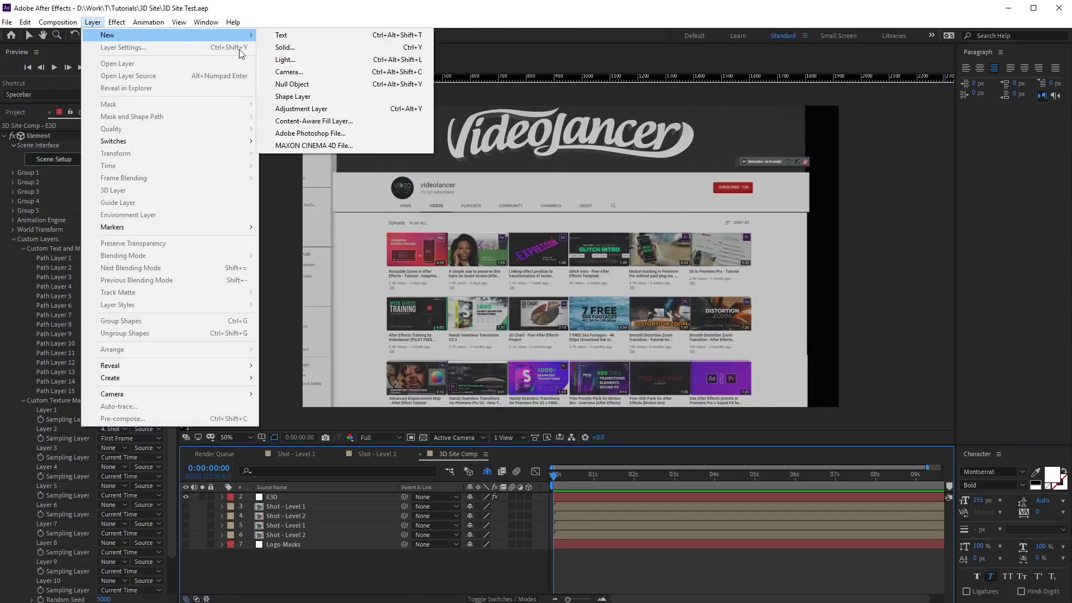
left_click(306, 72)
left_click(594, 372)
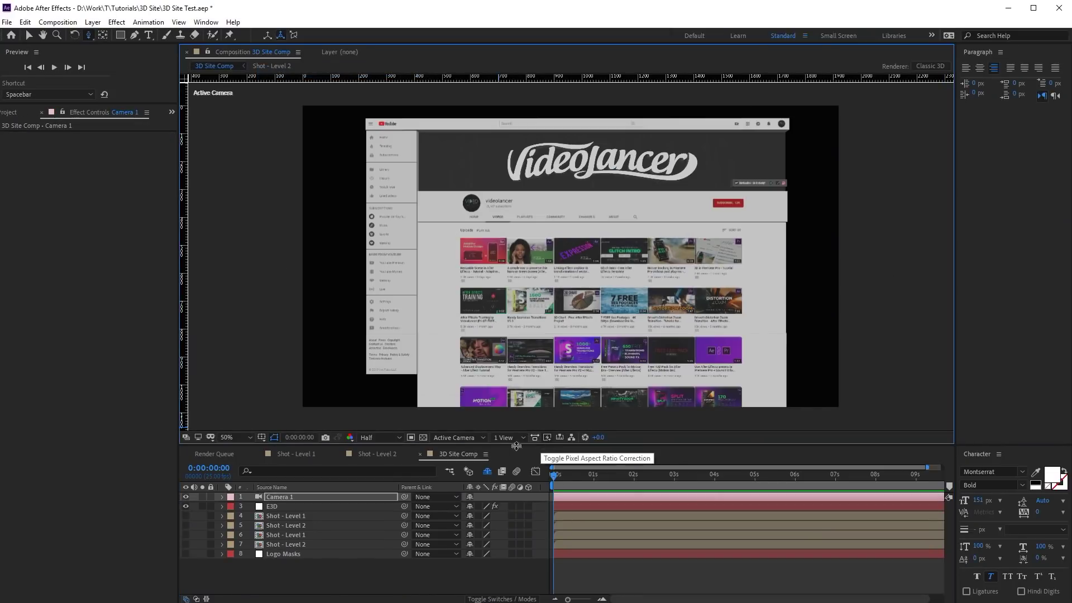
Disable Element groups 1 and 2 on the E3D layer
left_click(303, 506)
left_click(12, 183)
left_click(12, 174)
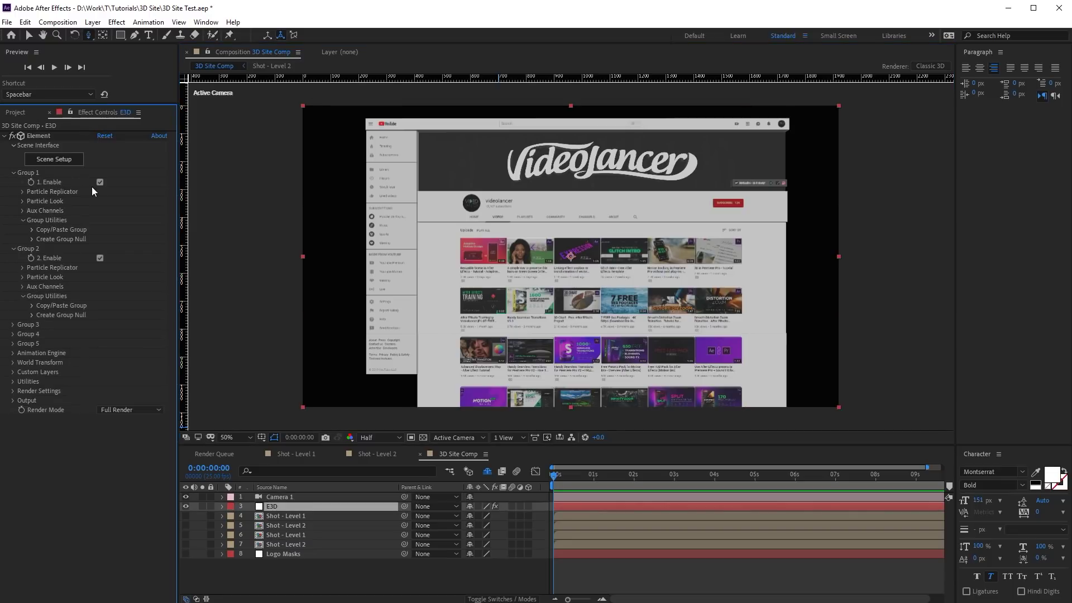
left_click(100, 183)
left_click(100, 259)
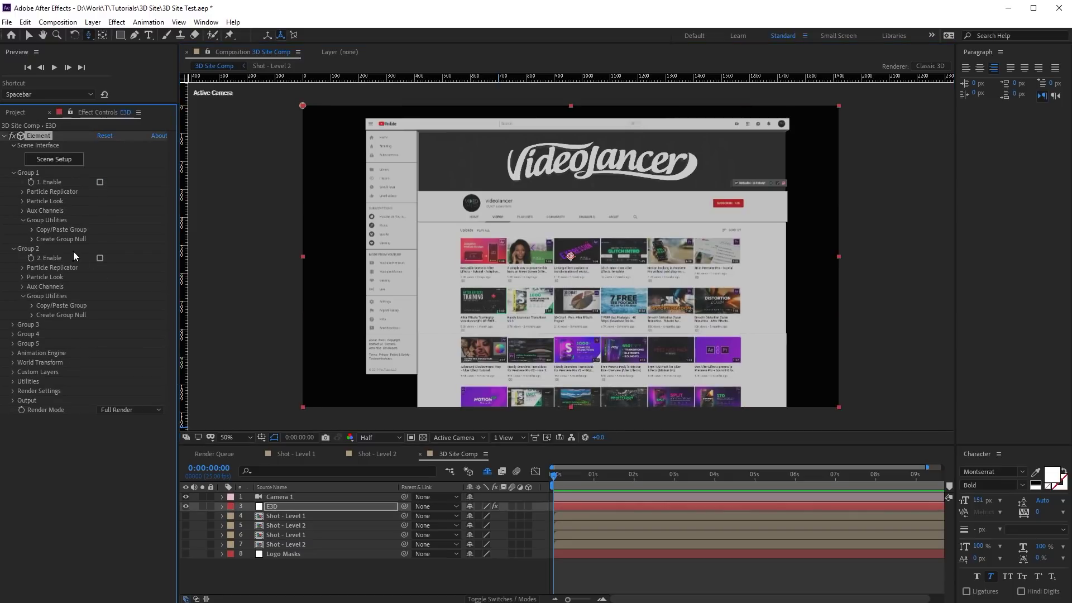
left_click(13, 173)
left_click(12, 182)
Enable Multi-Object on Group 3 so the page splits into separate pieces
left_click(13, 191)
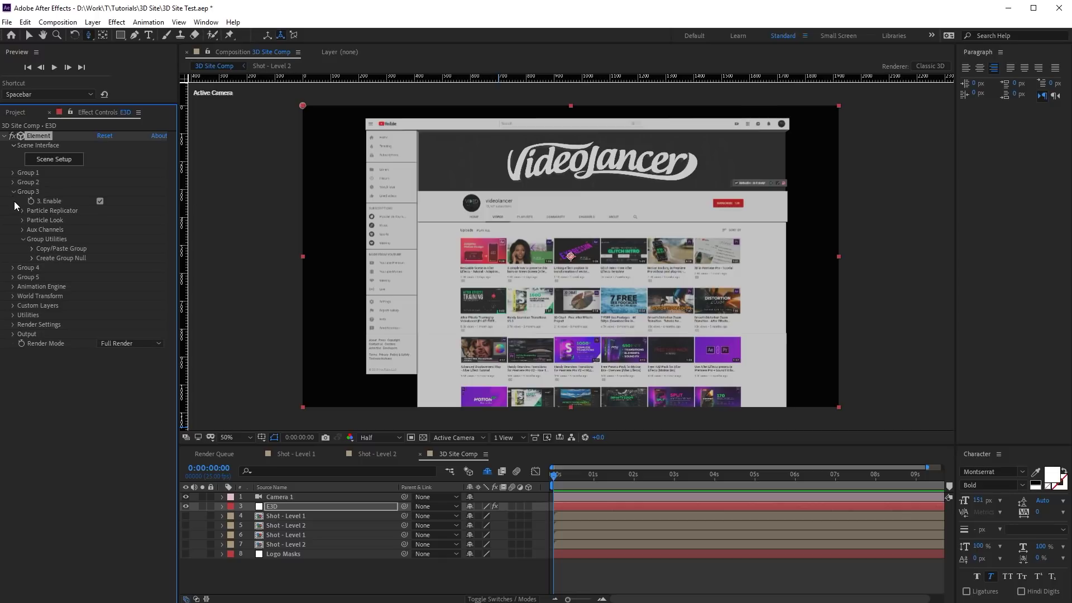
left_click(20, 210)
left_click(23, 296)
left_click(32, 371)
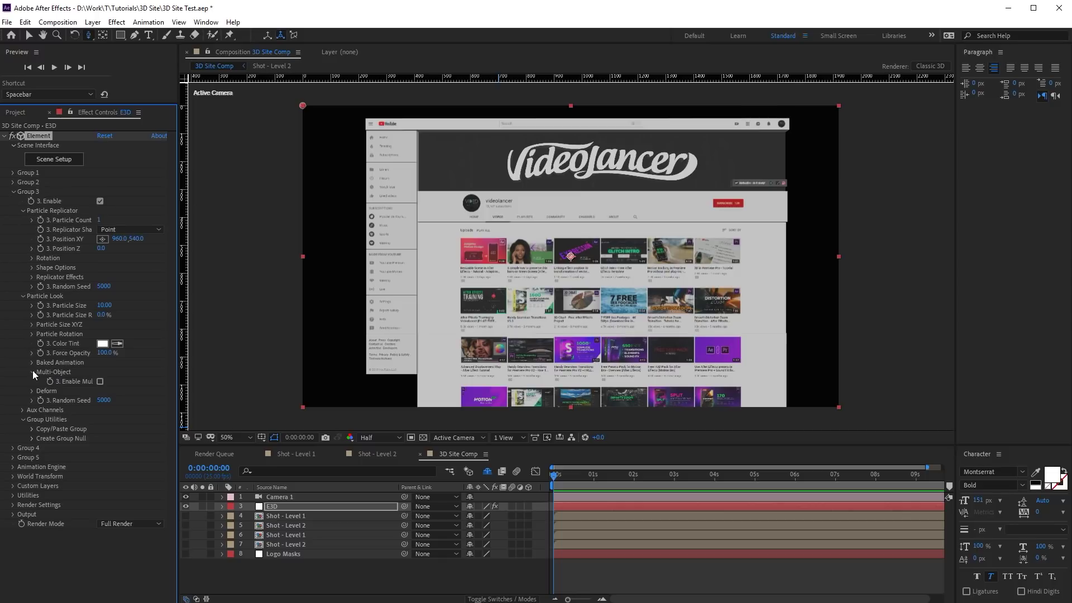
left_click(100, 382)
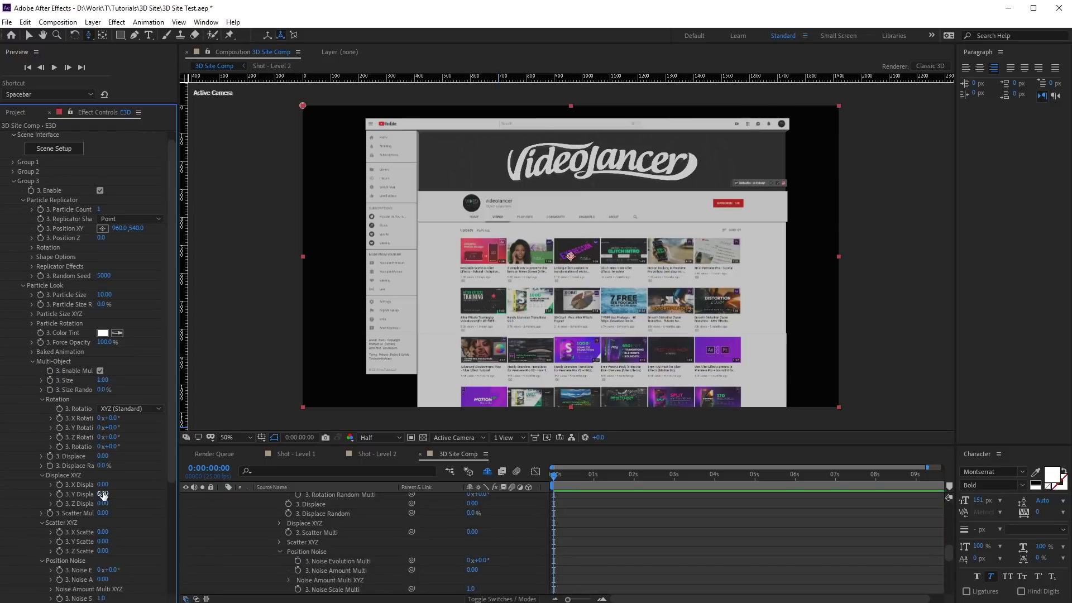
left_click_drag(134, 487, 102, 489)
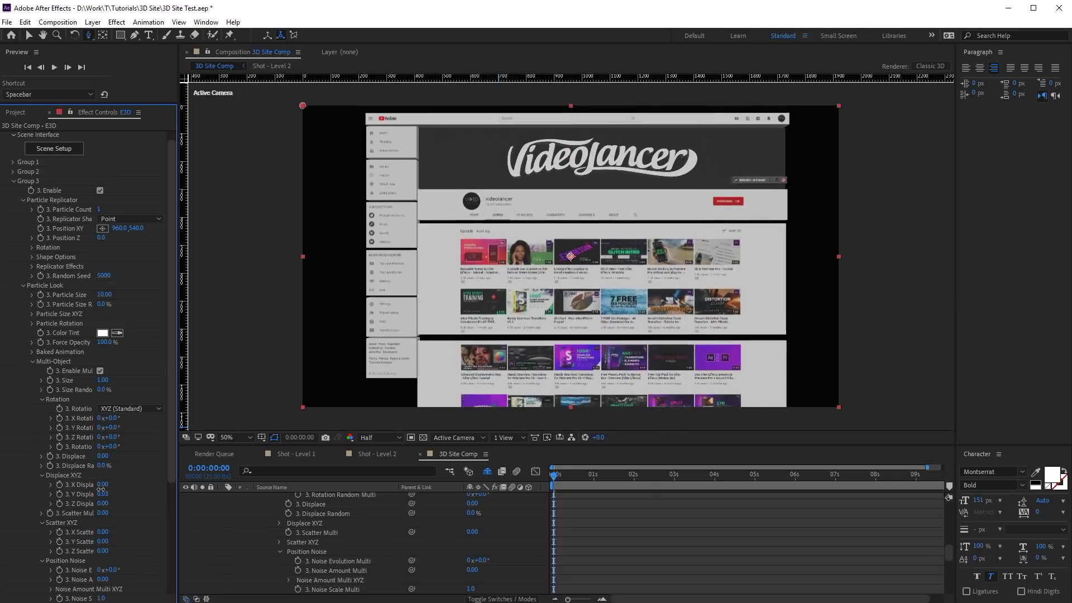
Keyframe Group 3's Y Displace 1.97→0 and Position XY rising from far below
left_click(59, 494)
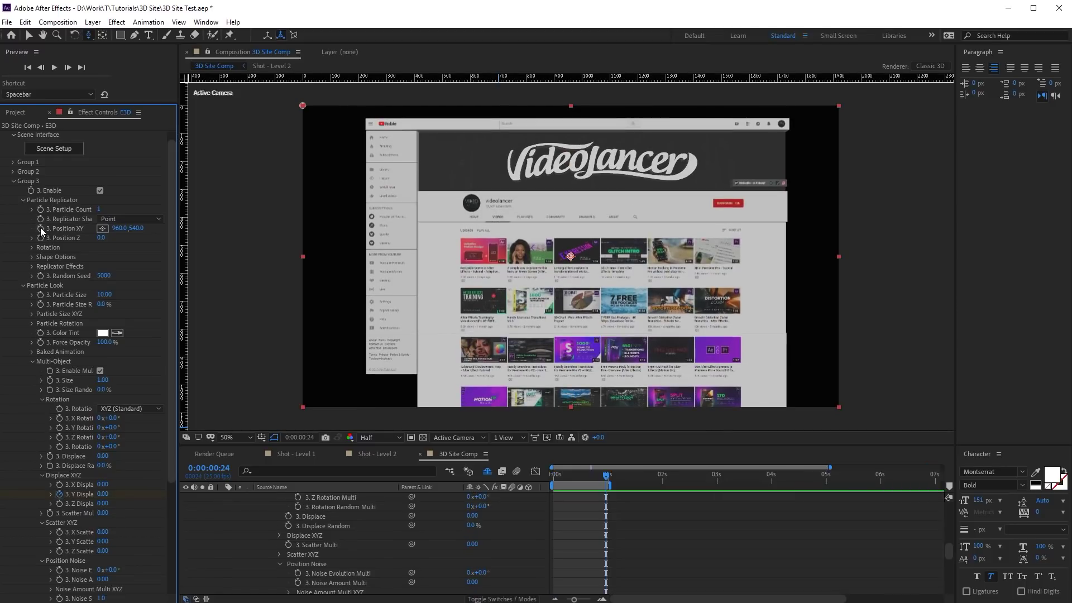
left_click_drag(606, 474, 553, 475)
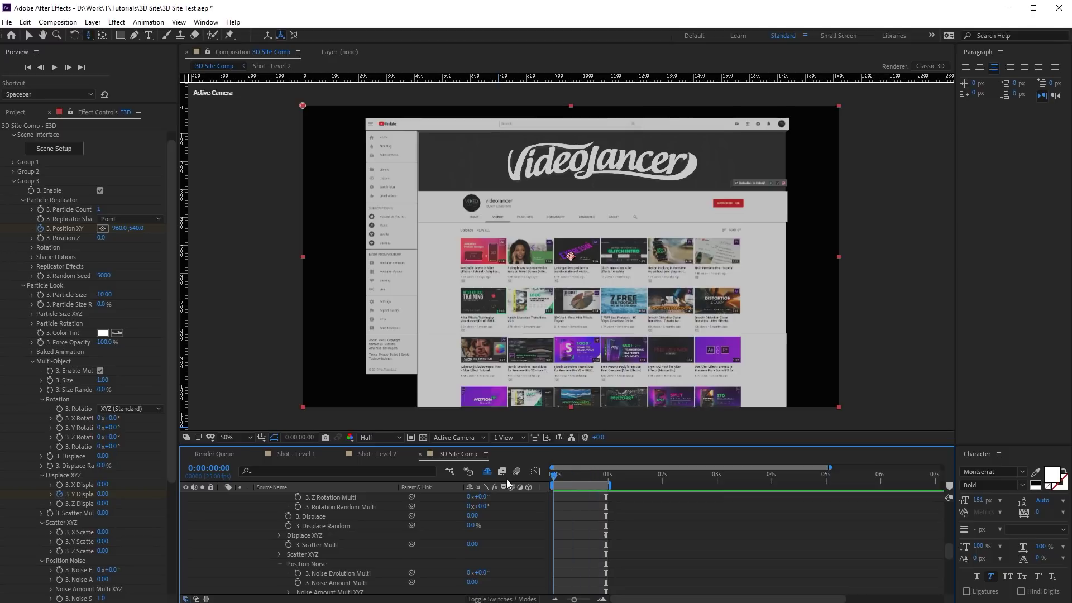
left_click_drag(102, 494, 211, 478)
left_click_drag(138, 228, 480, 307)
left_click_drag(555, 476, 604, 478)
Apply Easy Ease to the Group 3 fly-in keyframes
key("u")
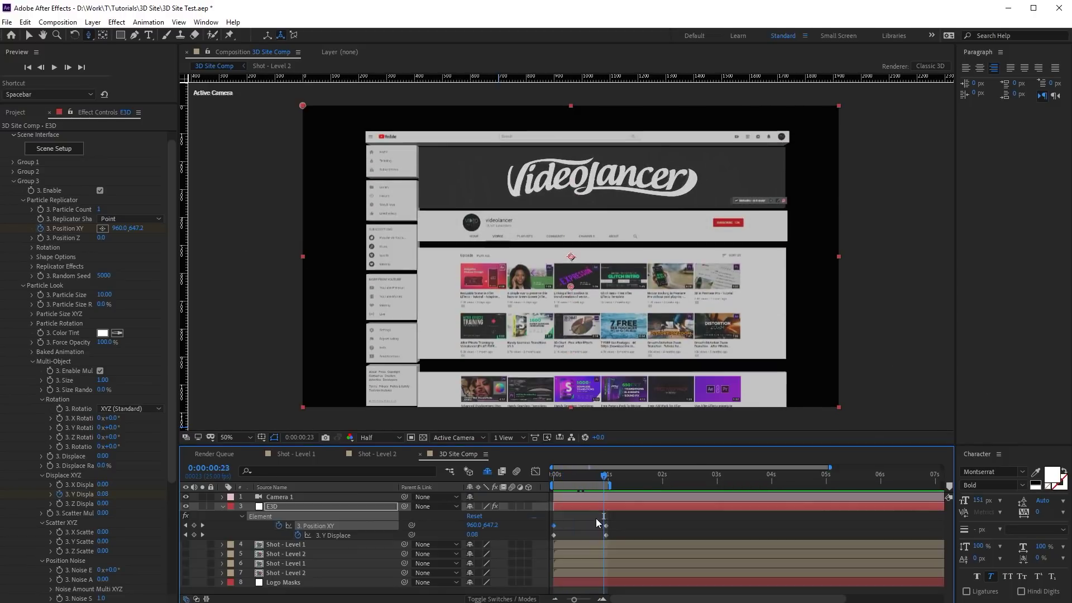
left_click_drag(596, 518, 611, 542)
right_click(605, 535)
mouse_move(653, 542)
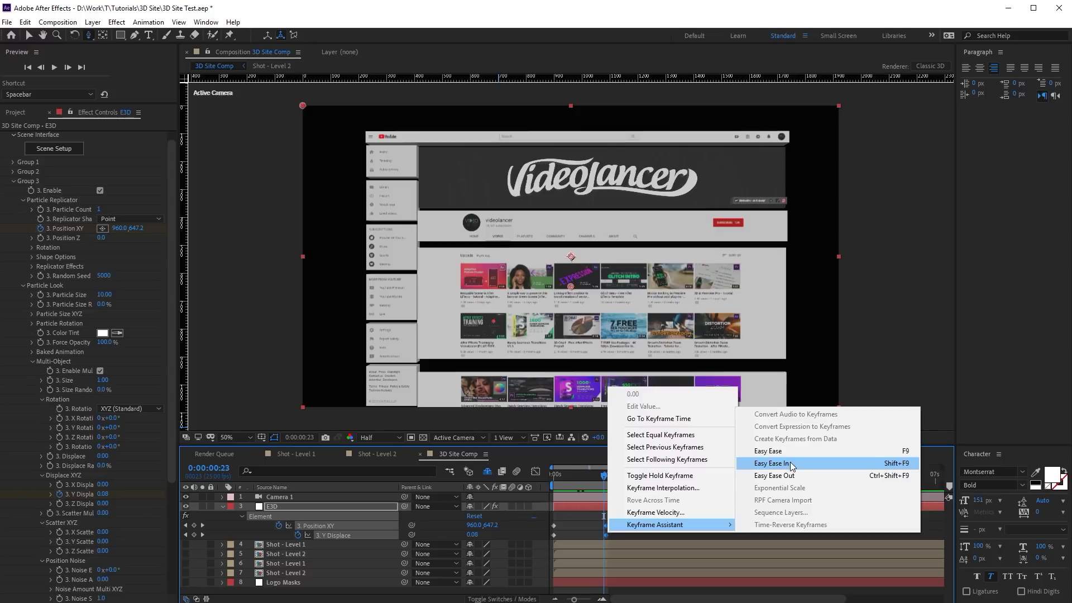
left_click(782, 475)
In the Graph Editor, steepen the Position XY ease so the fly-in slows harder at the end
left_click(535, 472)
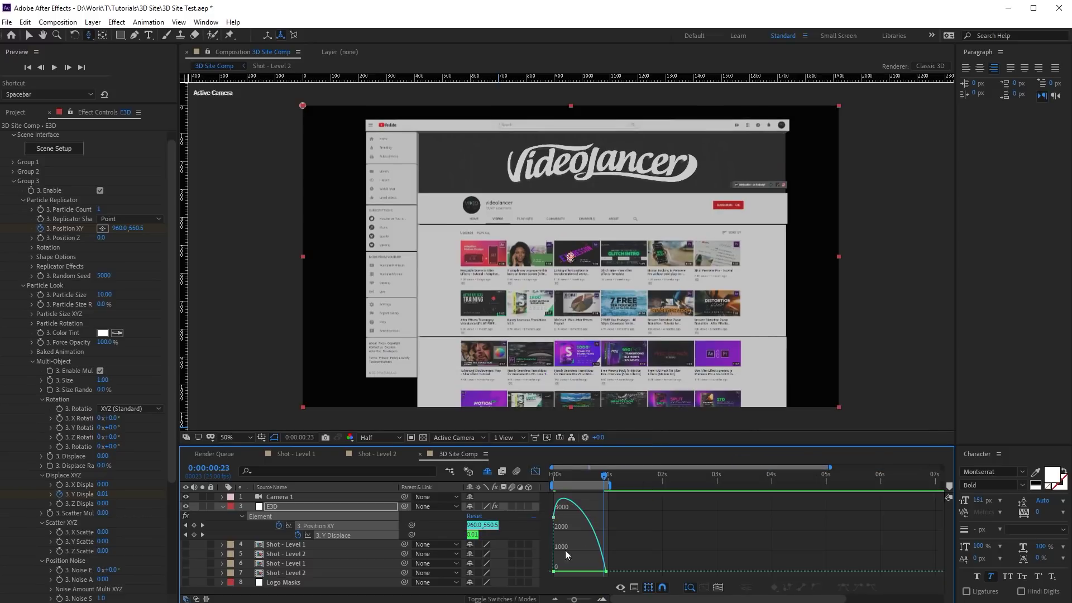
left_click(263, 535)
left_click(315, 525)
left_click_drag(597, 572, 550, 577)
left_click(326, 532)
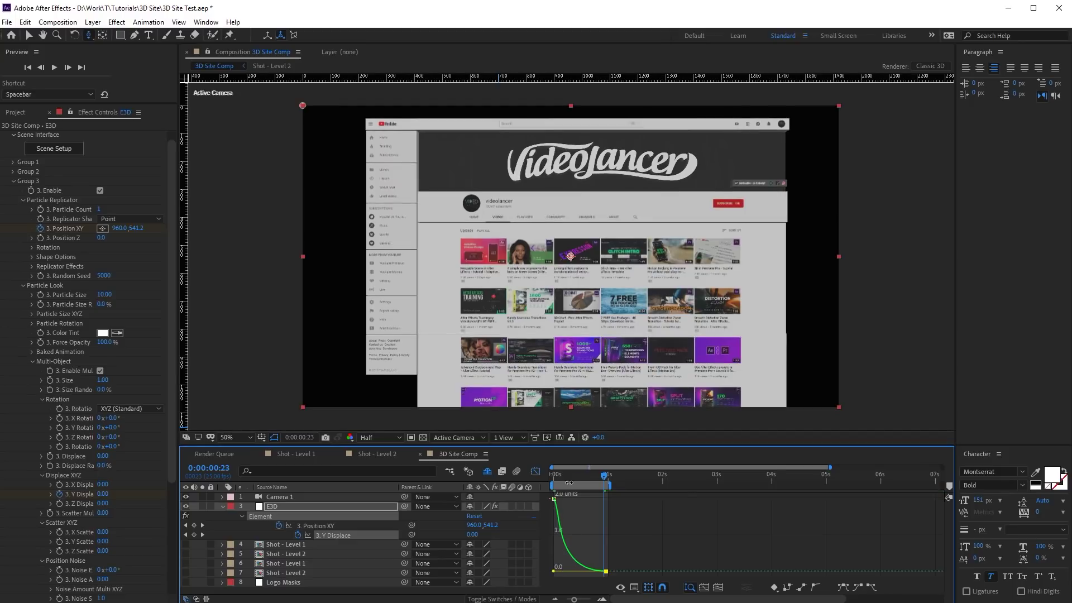
Preview the fly-in from the start, then tilt the pieces 42° on X at the first frame
key("Home")
key("space")
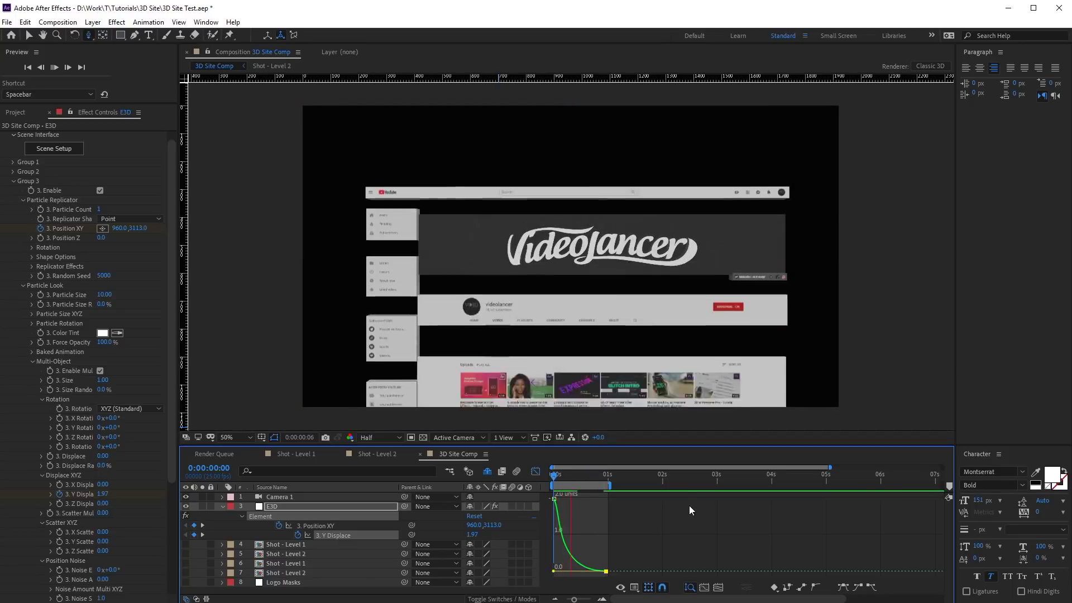
key("space")
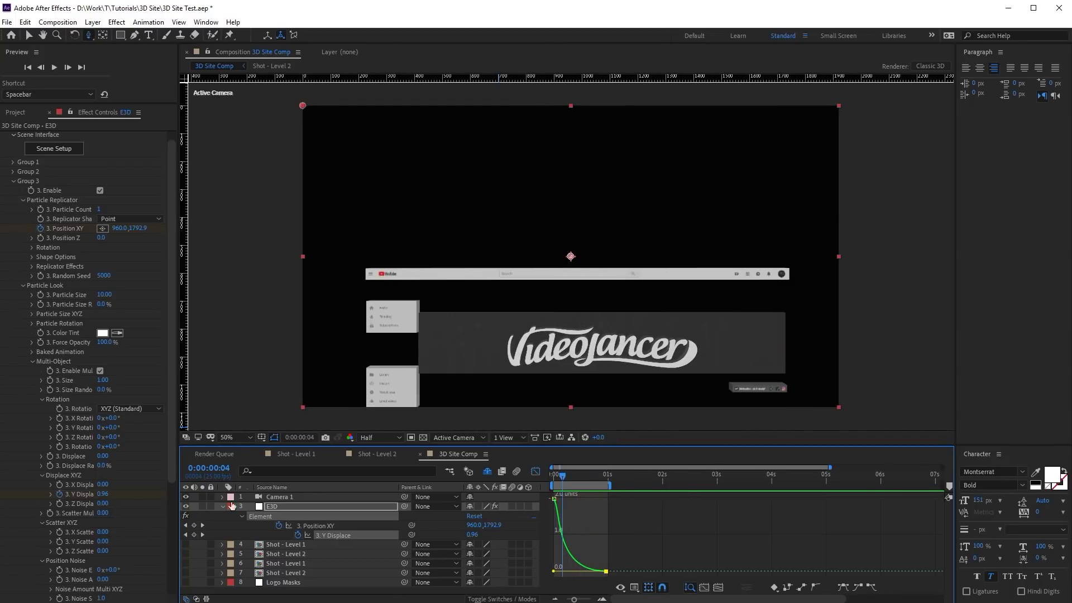
scroll(139, 366, "down", 3)
mouse_move(113, 318)
left_mouse_down()
mouse_move(132, 319)
mouse_move(107, 329)
left_mouse_up()
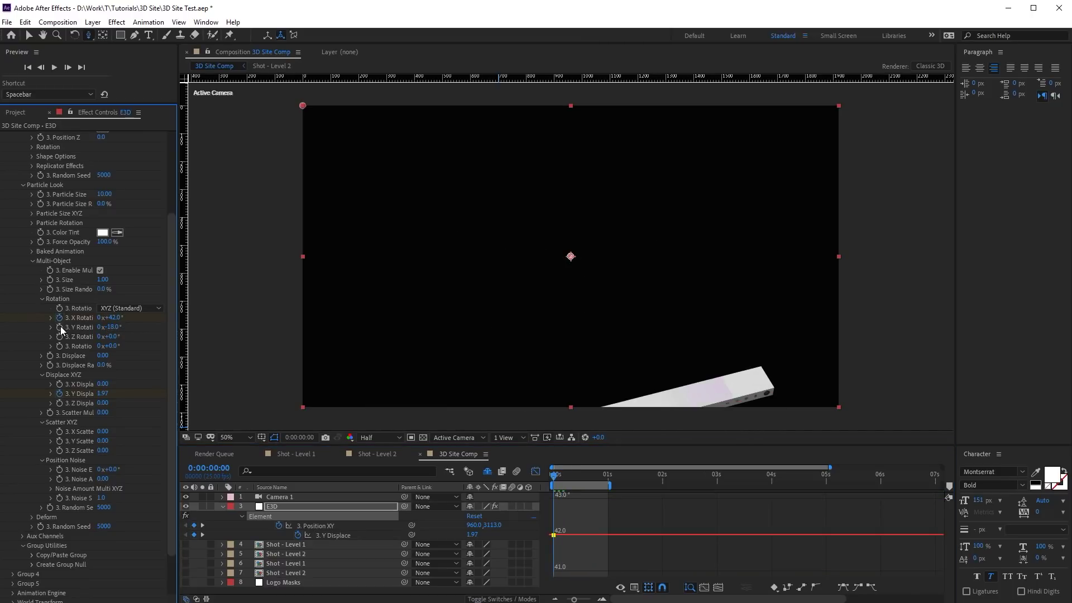
Start Y Rotation at −18° and keyframe both X and Y Rotation to 0° at one second
left_click(557, 475)
left_click_drag(558, 475, 608, 470)
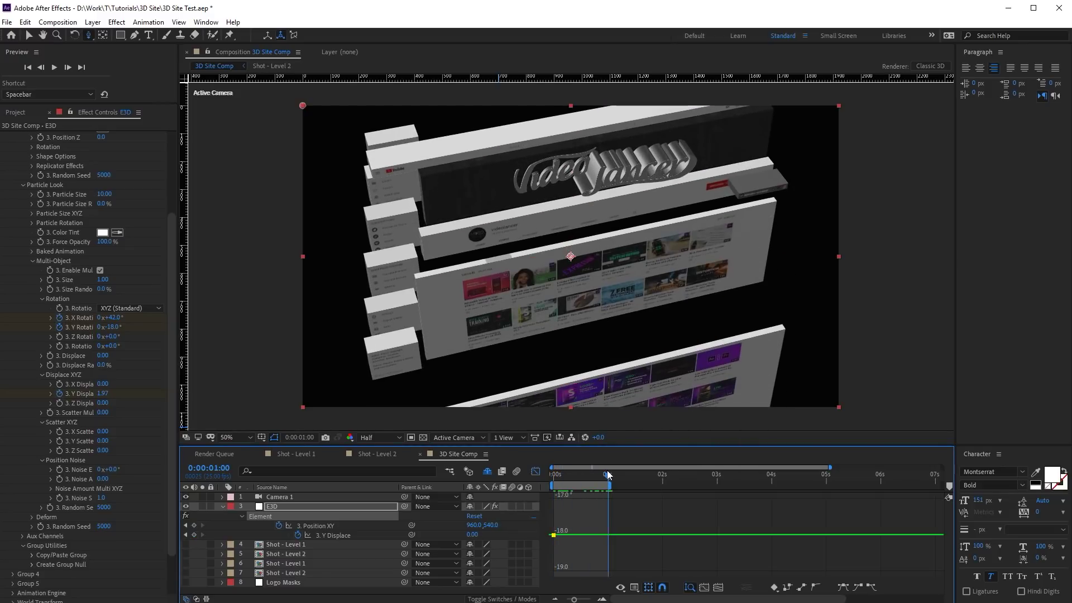
left_click(117, 327)
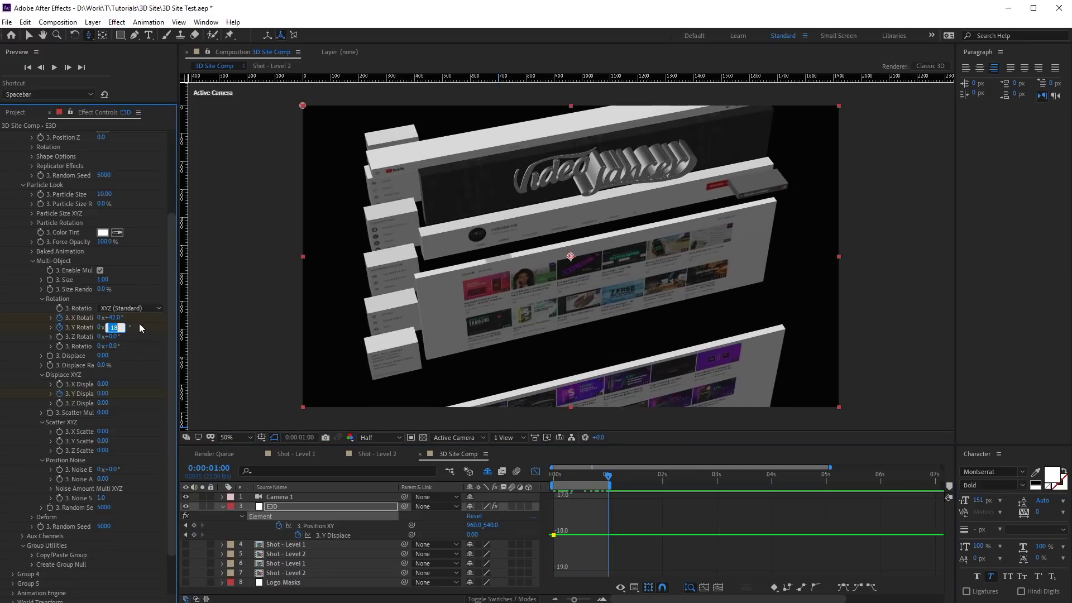
type("0")
left_click(141, 328)
left_click(115, 317)
type("0")
left_click(143, 326)
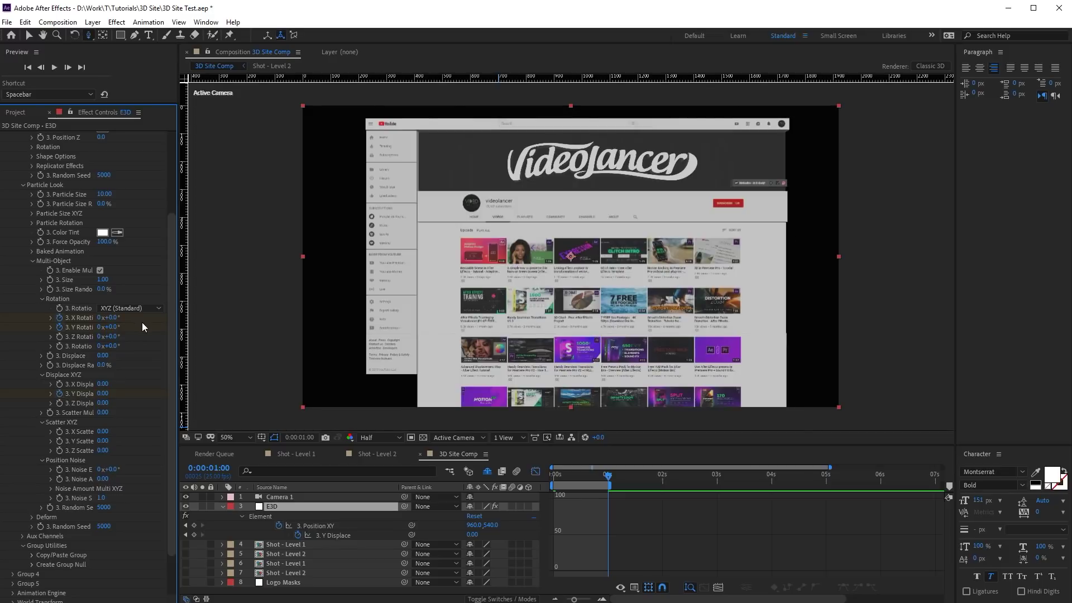
key("u")
Preview the rotating fly-in at 100% magnification, stepping through the early frames
key("space")
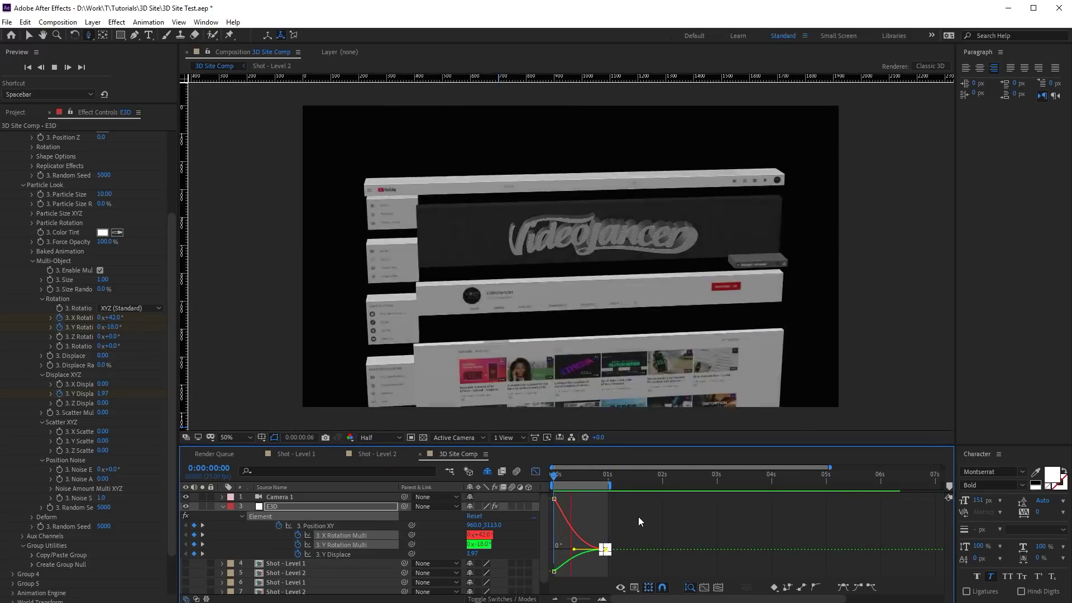
left_click(568, 476)
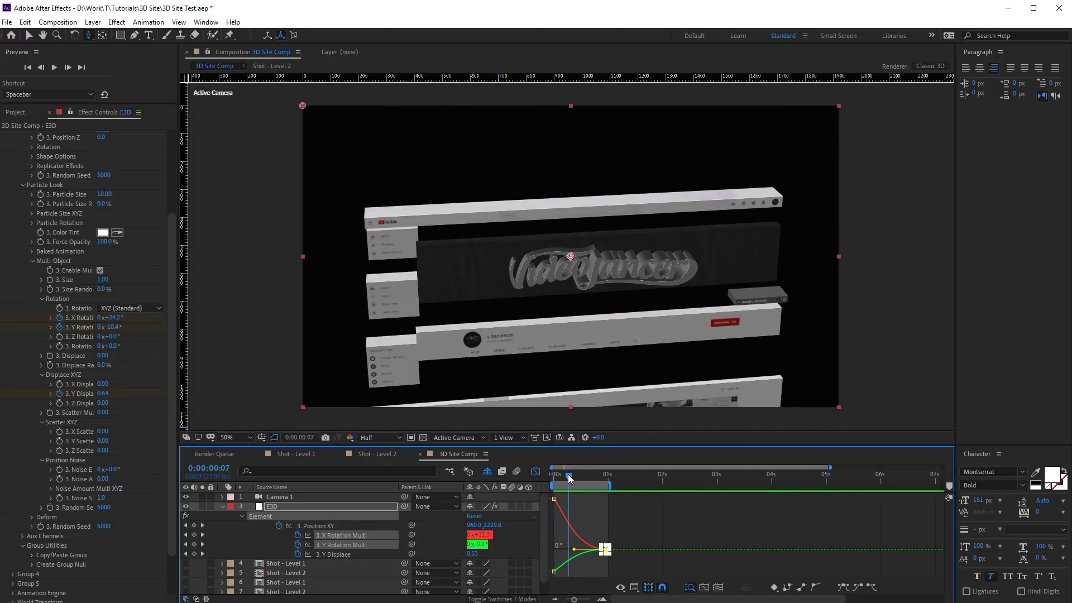
key(".")
left_click_drag(569, 478, 571, 478)
scroll(601, 333, "down", 1)
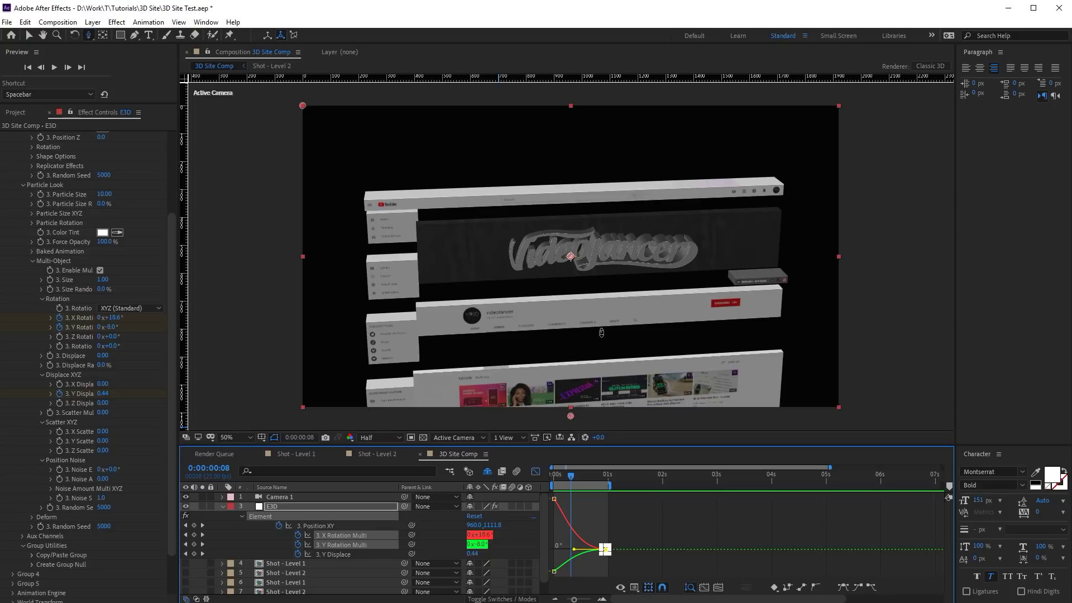
key("v")
scroll(63, 183, "up", 5)
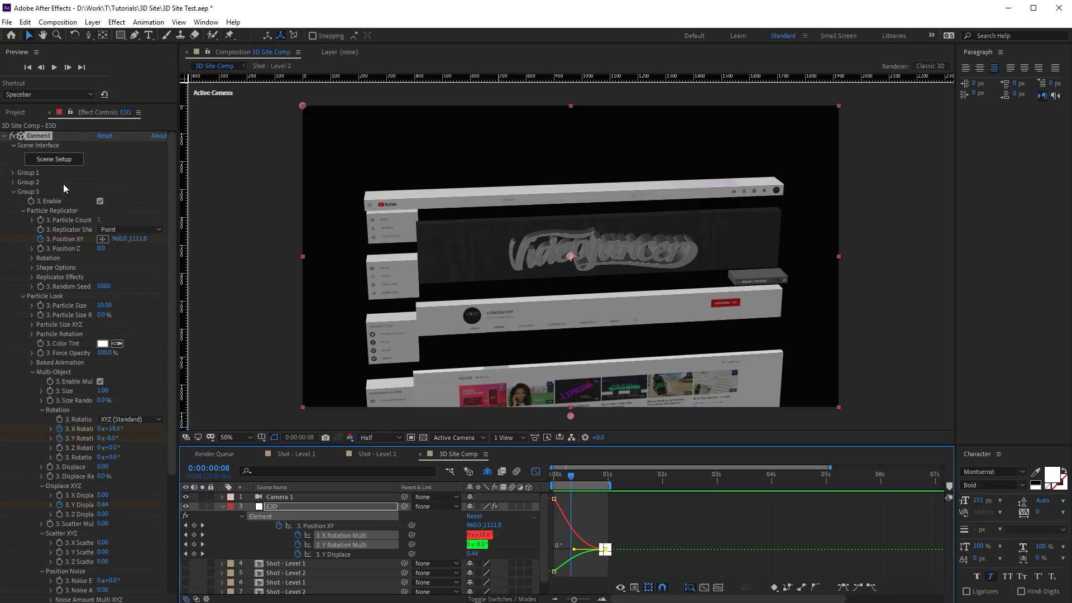
In Scene Setup, put the Logo model under Panels on Aux Channel 1 and apply the scene
left_click(51, 162)
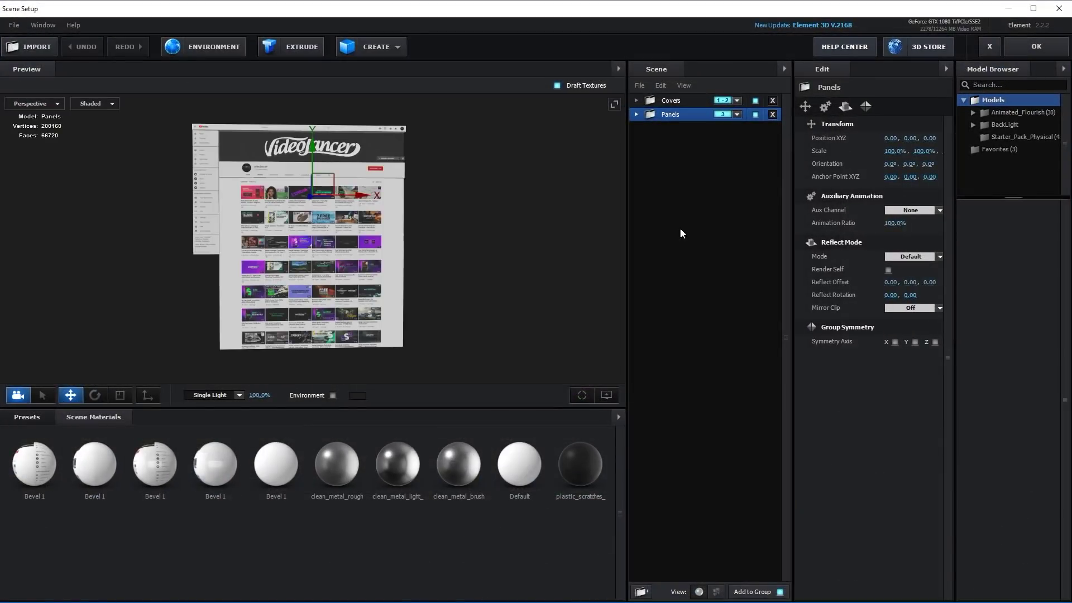
left_click(636, 114)
left_click(682, 142)
left_click(925, 484)
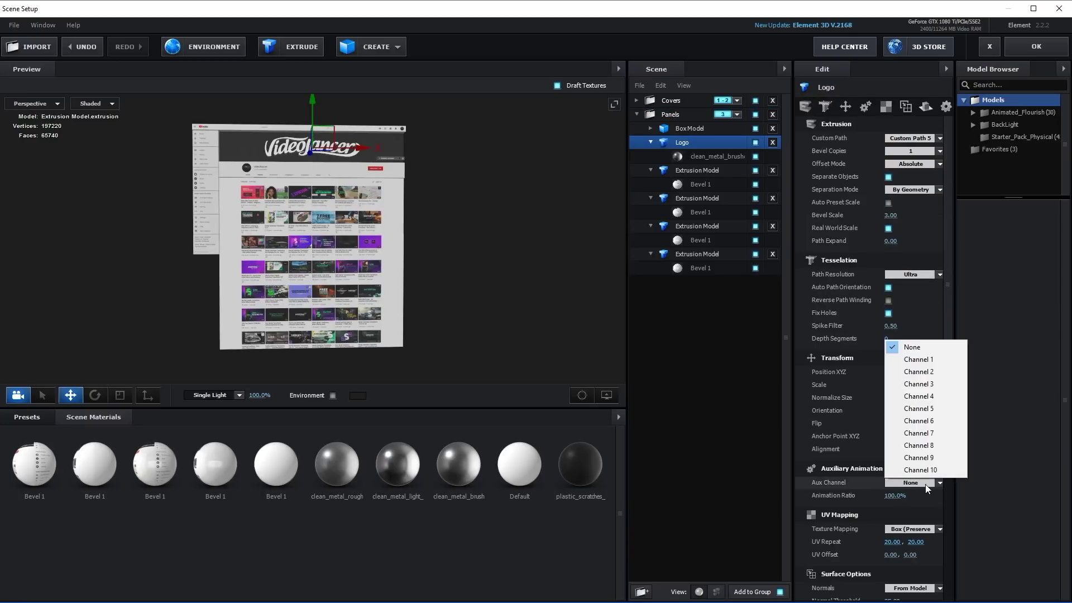
left_click(930, 358)
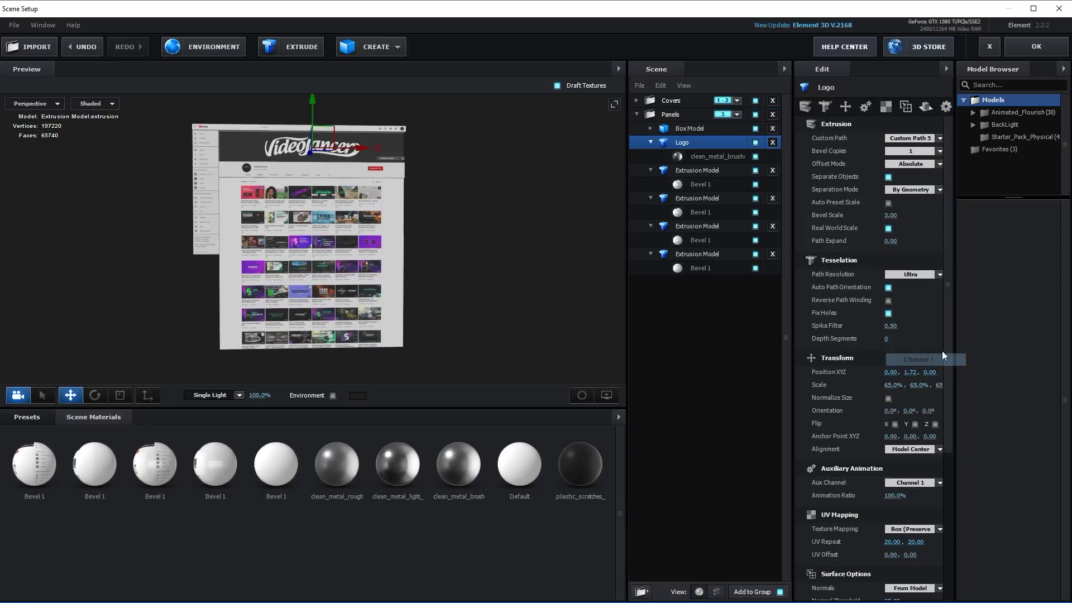
left_click(1023, 47)
Keyframe the logo's Channel 1 scale at 0 at the start of the comp
left_click(22, 401)
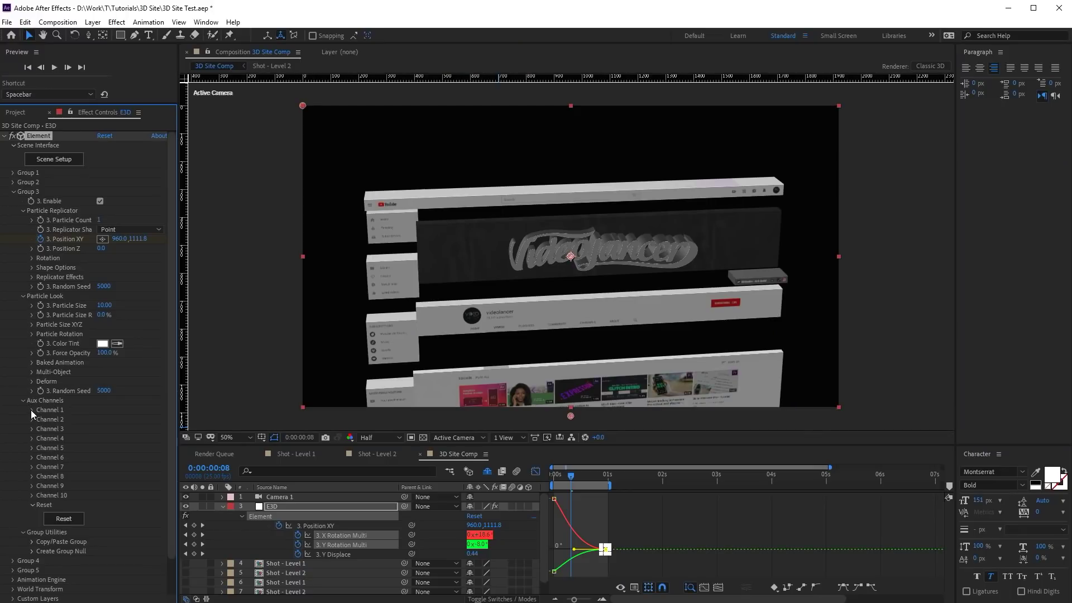
left_click(31, 410)
left_click(49, 457)
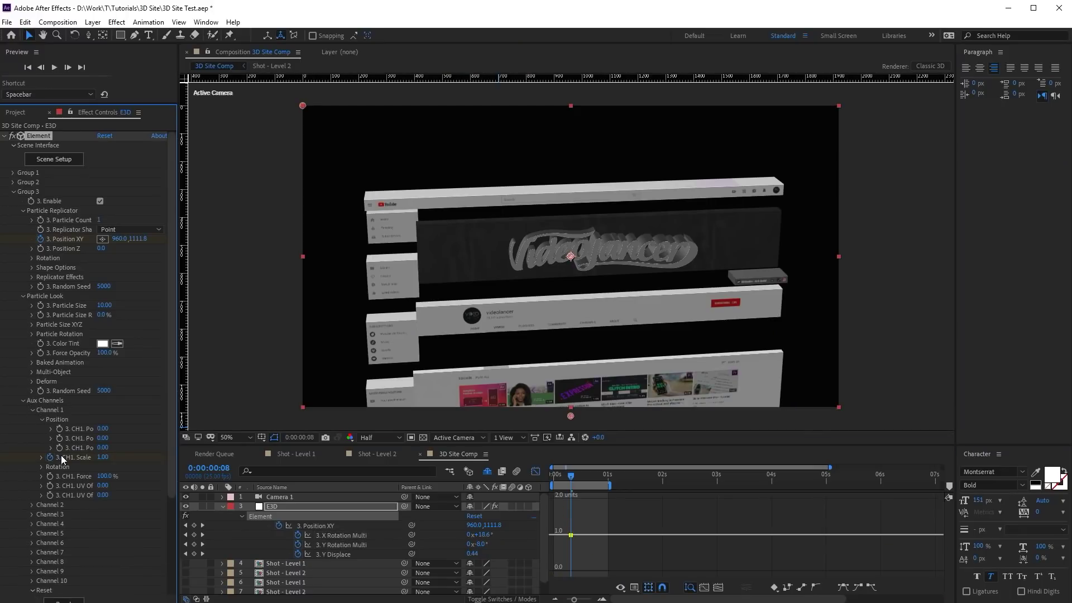
key("shift+F3")
left_click(476, 563)
type("0")
left_click(557, 567)
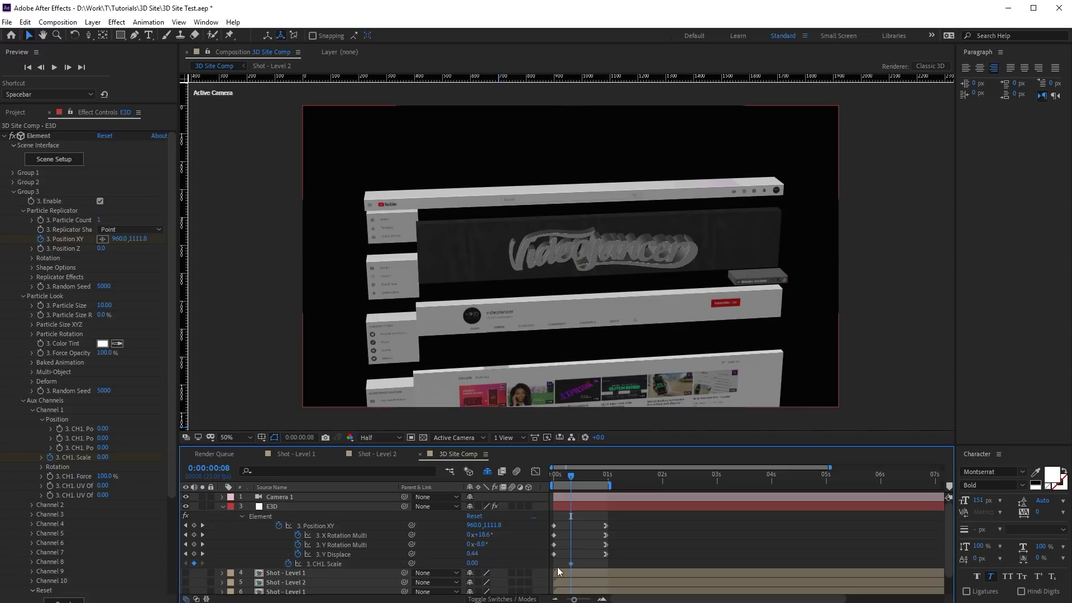
left_click_drag(570, 565, 553, 566)
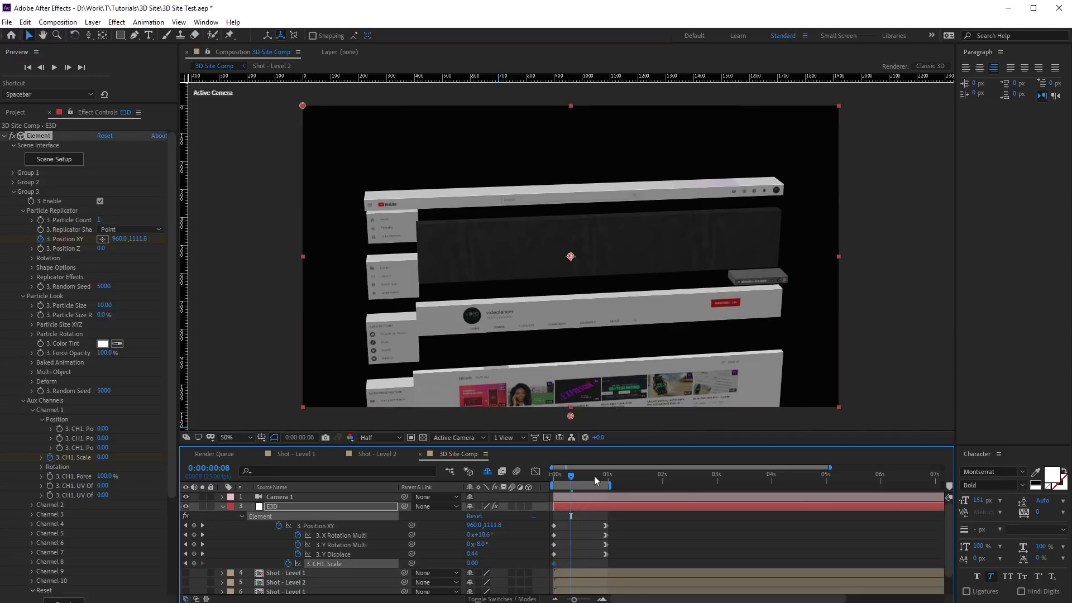
Set the Channel 1 scale to 1 at frame 24 and preview the logo growing in
left_click(606, 475)
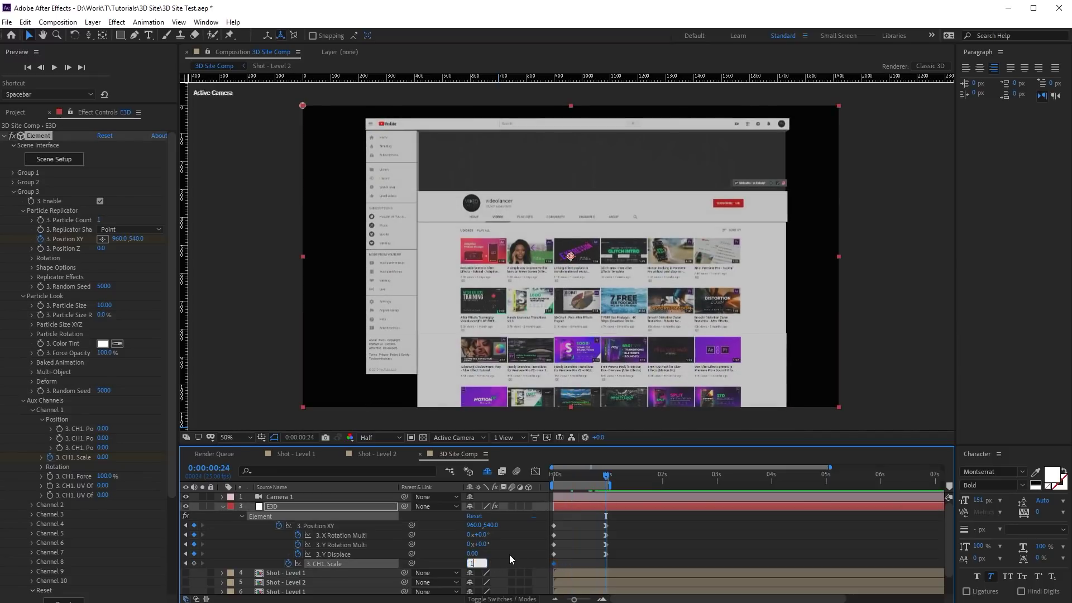
type("1")
key("Return")
key("shift+F3")
key("space")
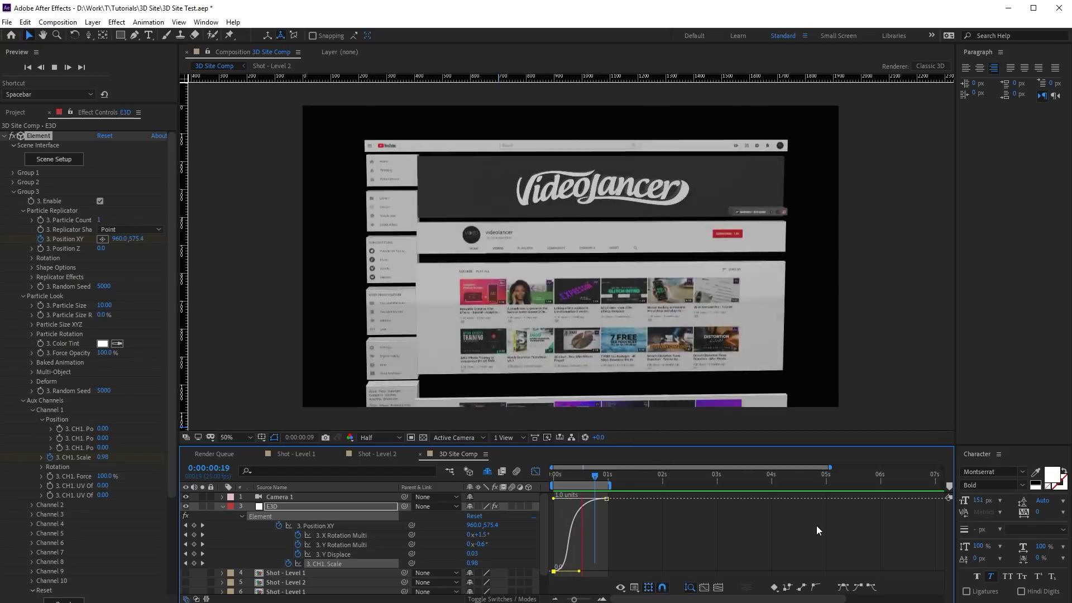
Duplicate Shot - Level 1 as 'Shot - Level 1 - Panels', then duplicate Shot - Level 2
left_click(296, 453)
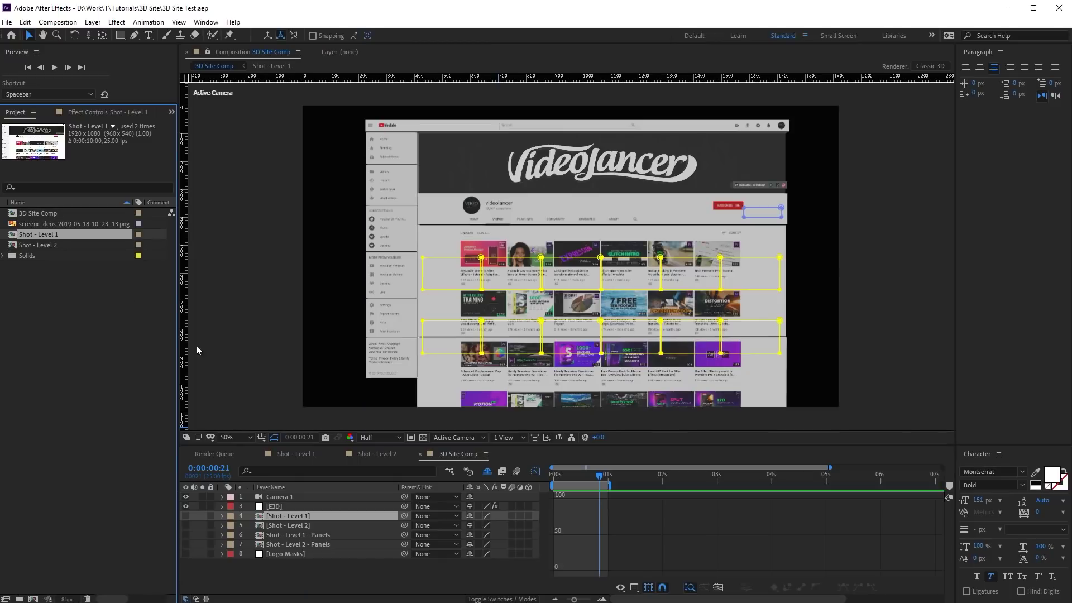
key("ctrl+d")
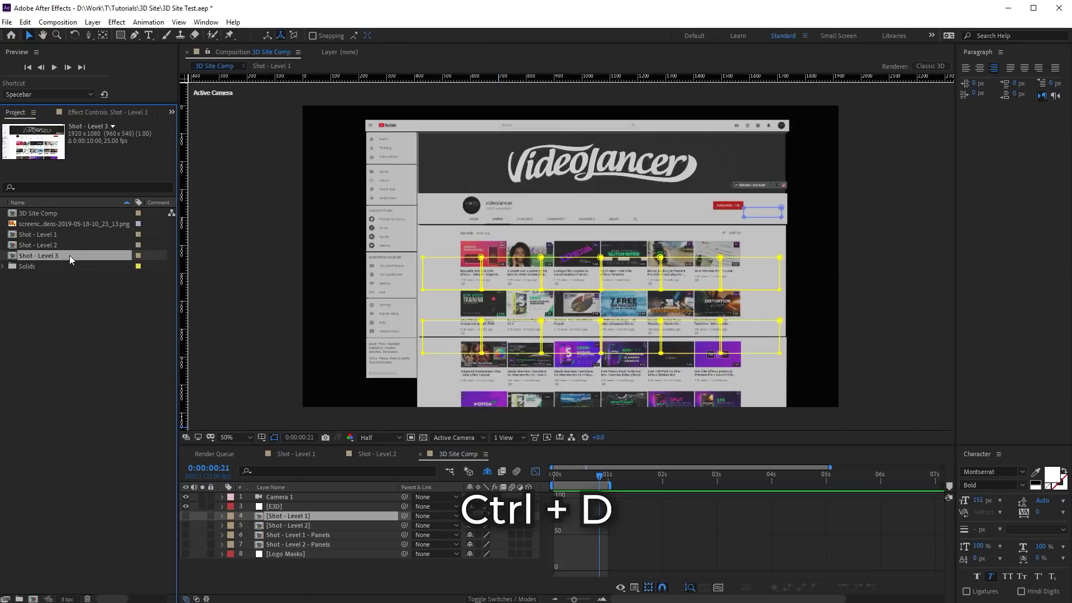
key("Return")
type("Shot - Level 1 - Panels")
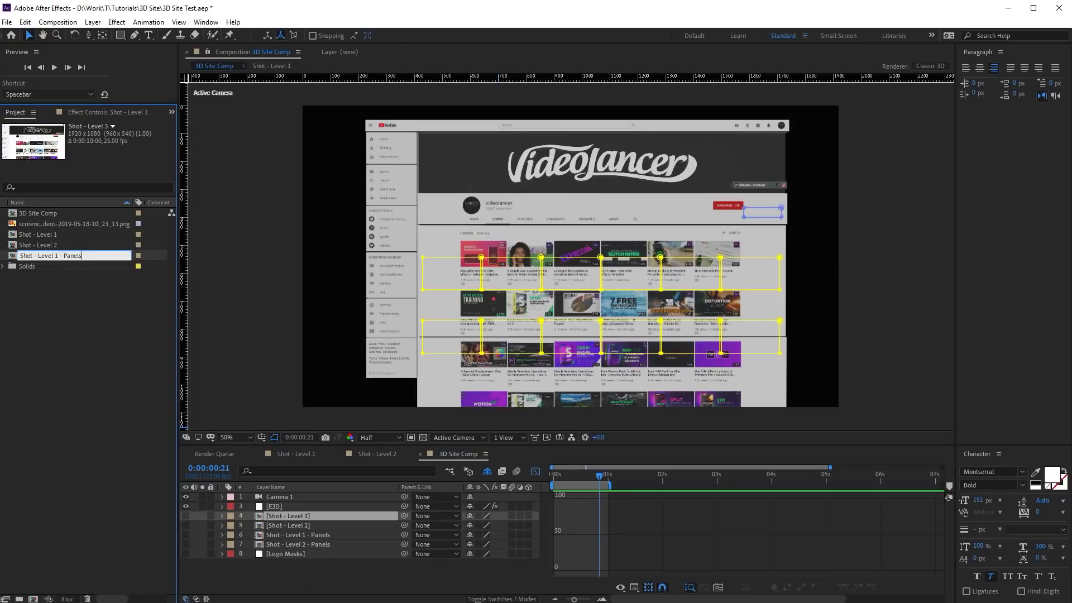
key("Return")
left_click(46, 248)
key("ctrl+d")
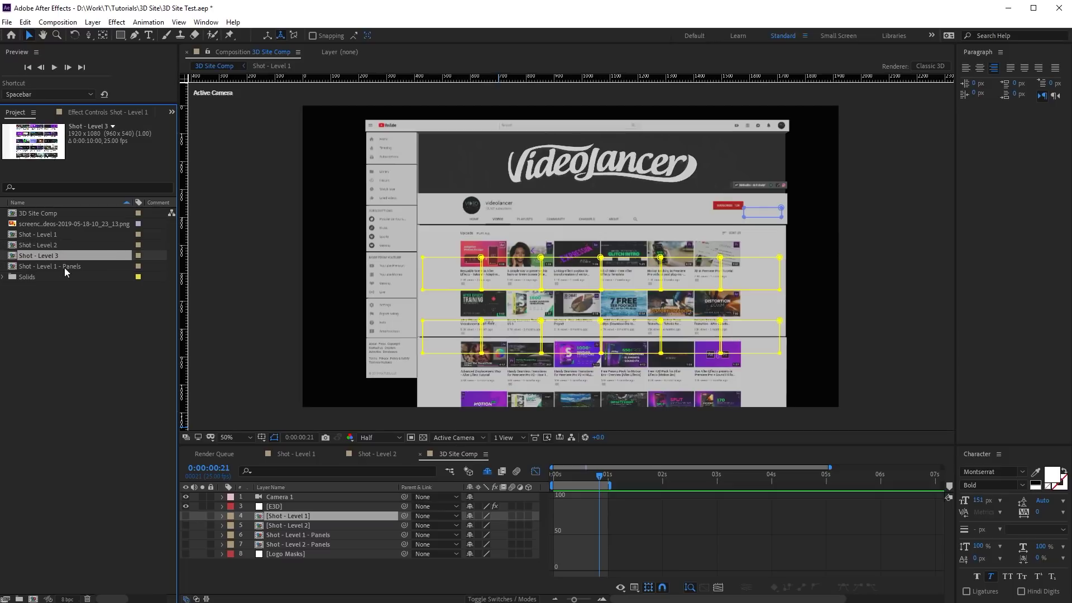
Rename the Shot - Level 2 copy to 'Shot - Level 2 - Panels'
key("Return")
type("Shot - Level 2 - Panel")
type("s")
key("Return")
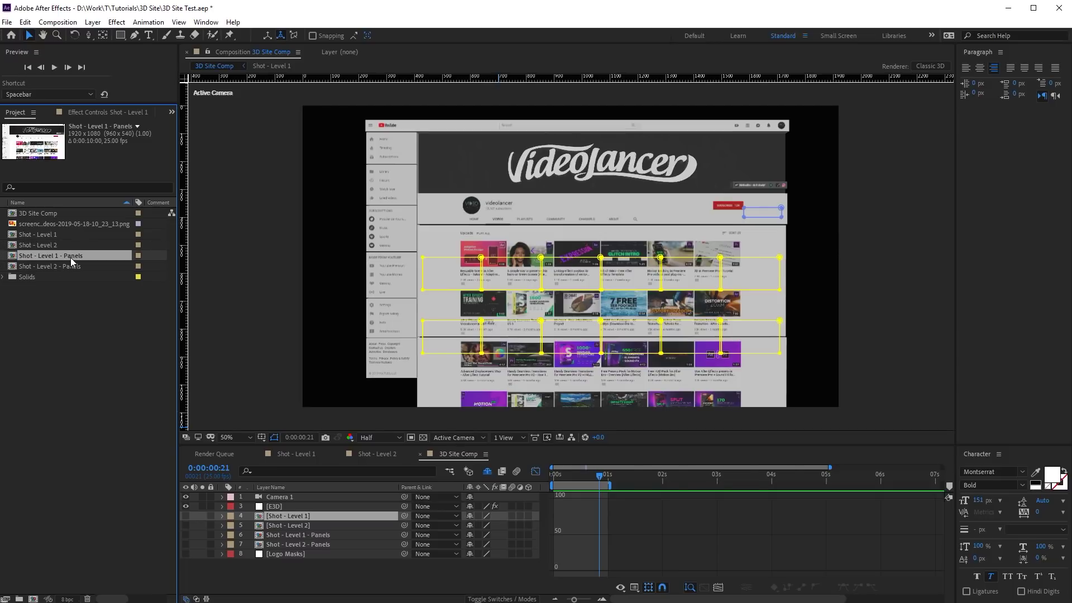
In Shot - Level 1 - Panels, cover the first thumbnail row with a white-filled rectangle
double_click(71, 257)
left_click(120, 35)
mouse_move(197, 217)
left_mouse_down()
mouse_move(433, 304)
mouse_move(815, 309)
mouse_move(947, 299)
left_mouse_up()
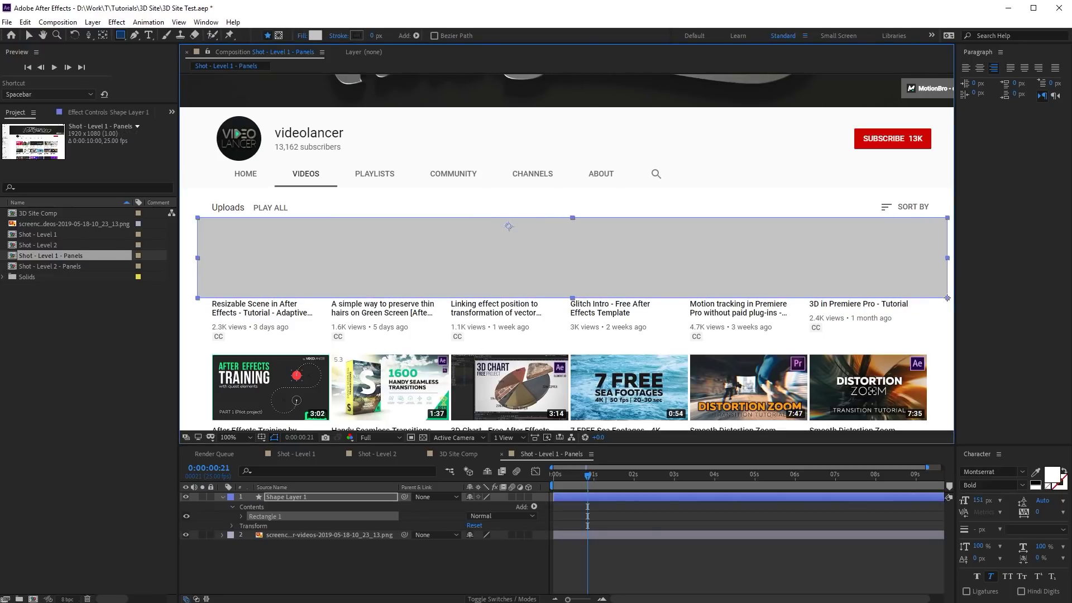
left_click(314, 35)
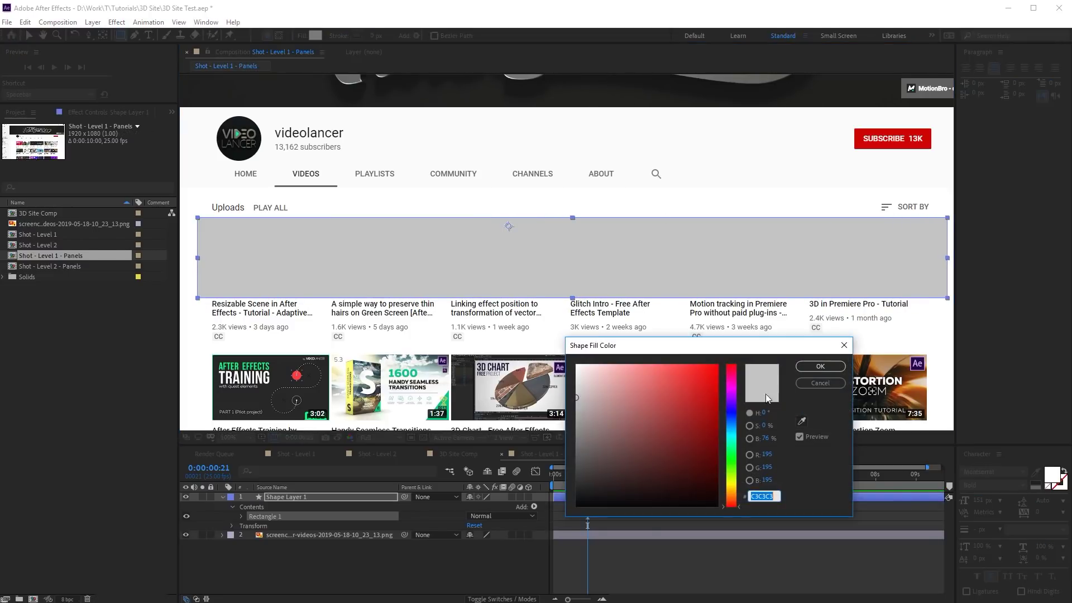
left_click(802, 422)
left_click(827, 366)
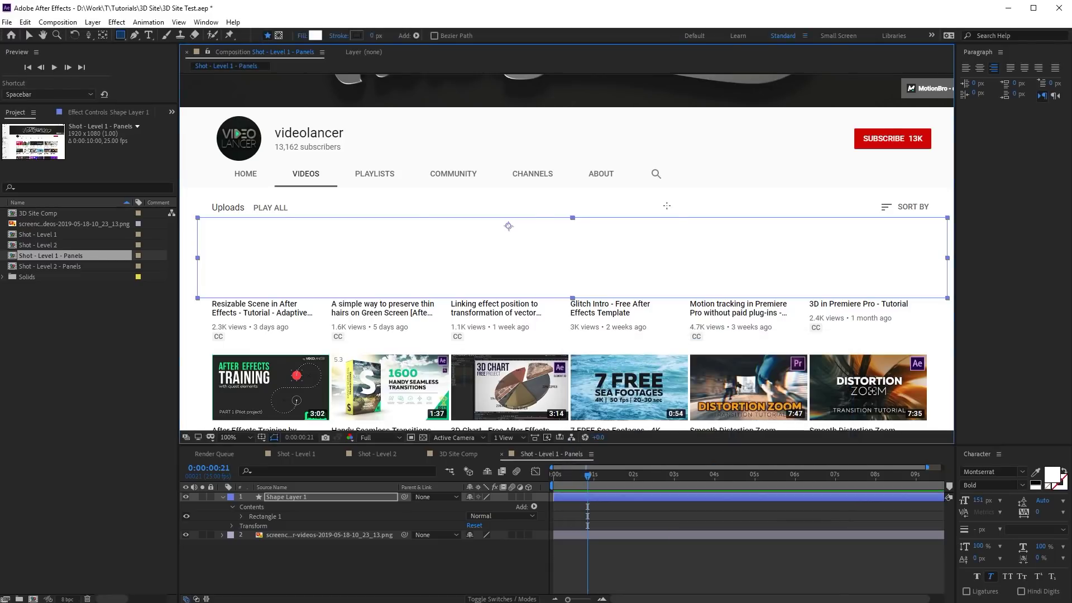
Duplicate the white rectangle and move the copy down over the next thumbnail row
scroll(642, 218, "down", 1)
key("v")
key("ctrl+d")
left_click_drag(444, 256, 445, 319)
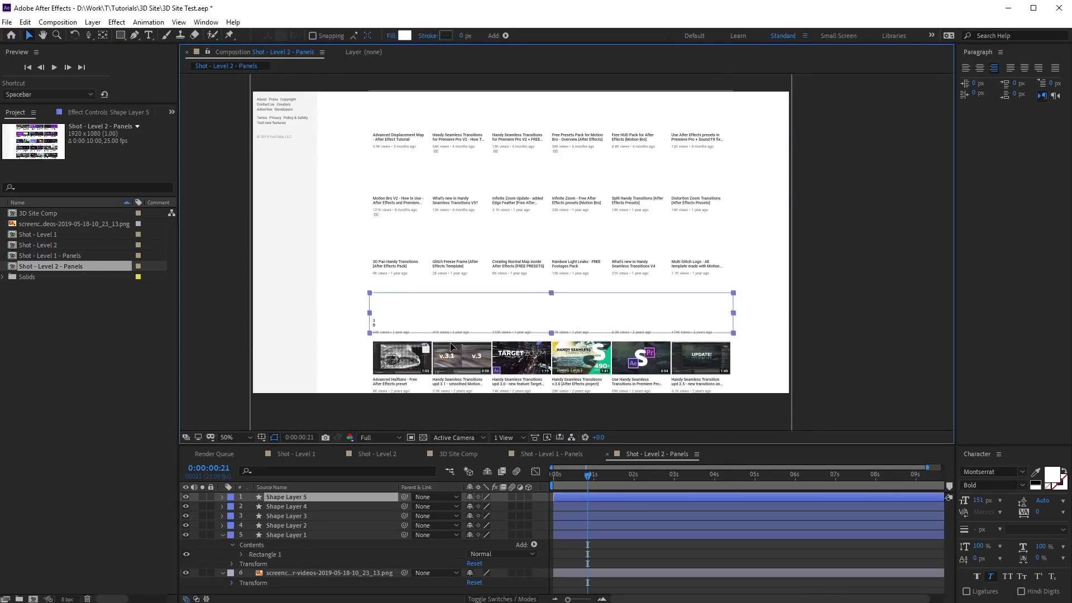
Cover a lower row, then replace layers 6 and 7 with the two Panels comps
left_click_drag(451, 314, 453, 362)
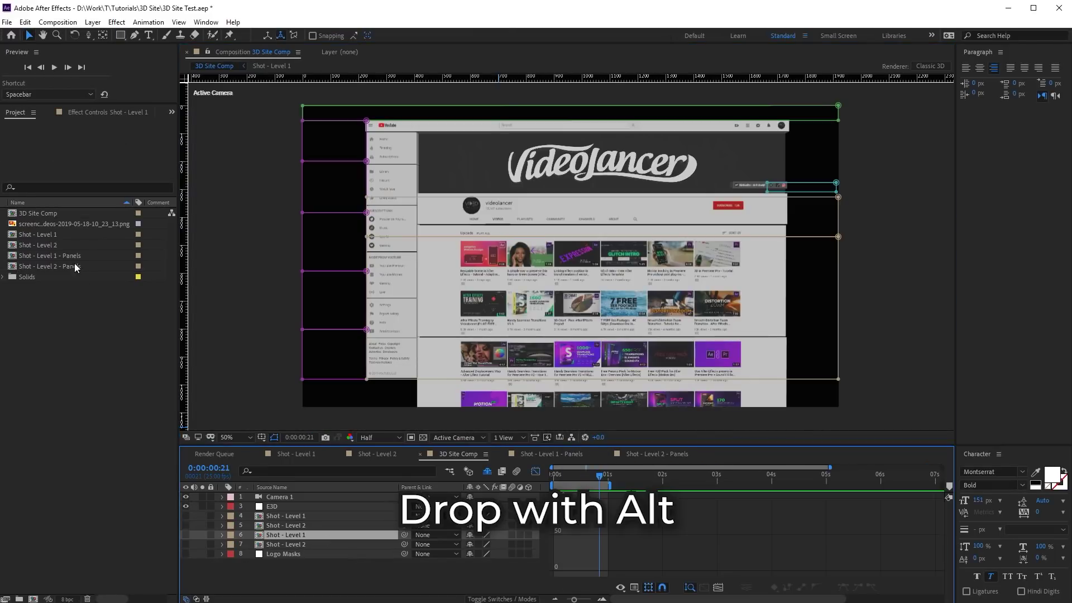
left_click_drag(74, 258, 304, 539)
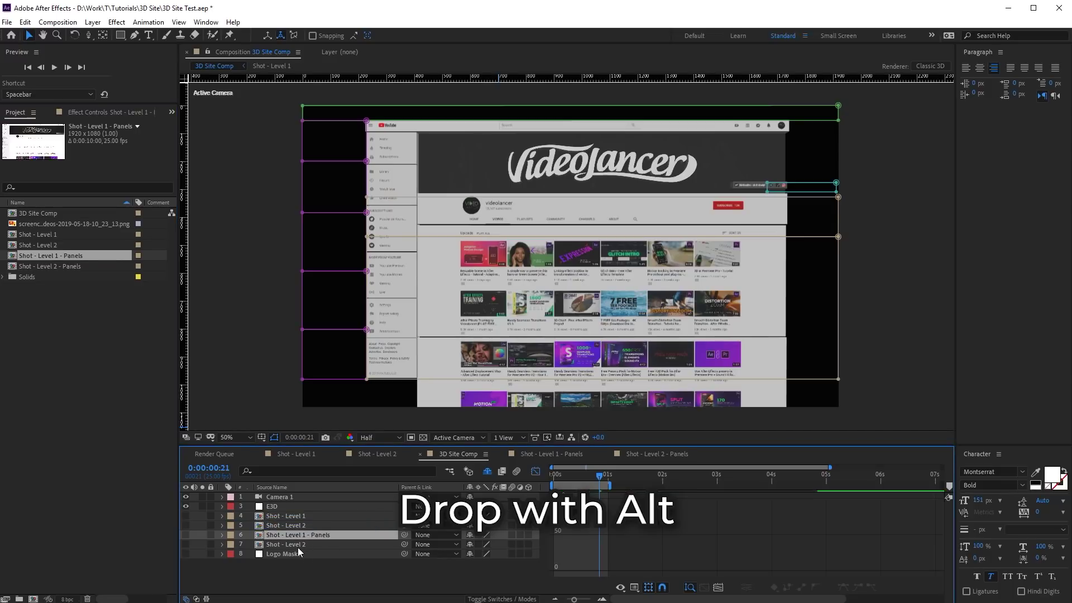
left_click_drag(73, 266, 331, 551)
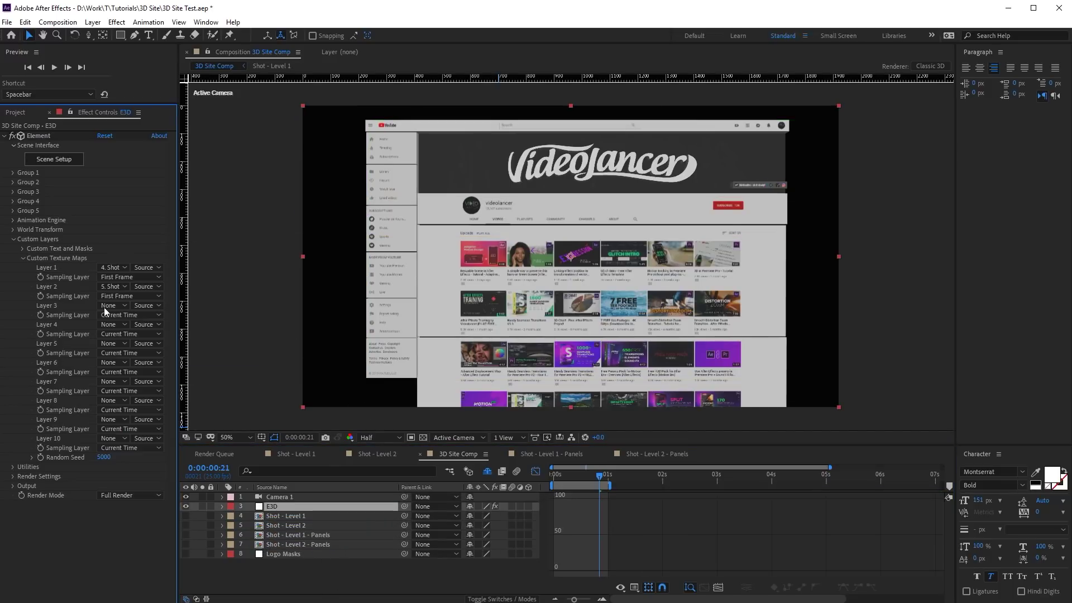
Set Element's custom texture layer 3 to Shot - Level 1 - Panels and pick layer 4's source
left_click(117, 306)
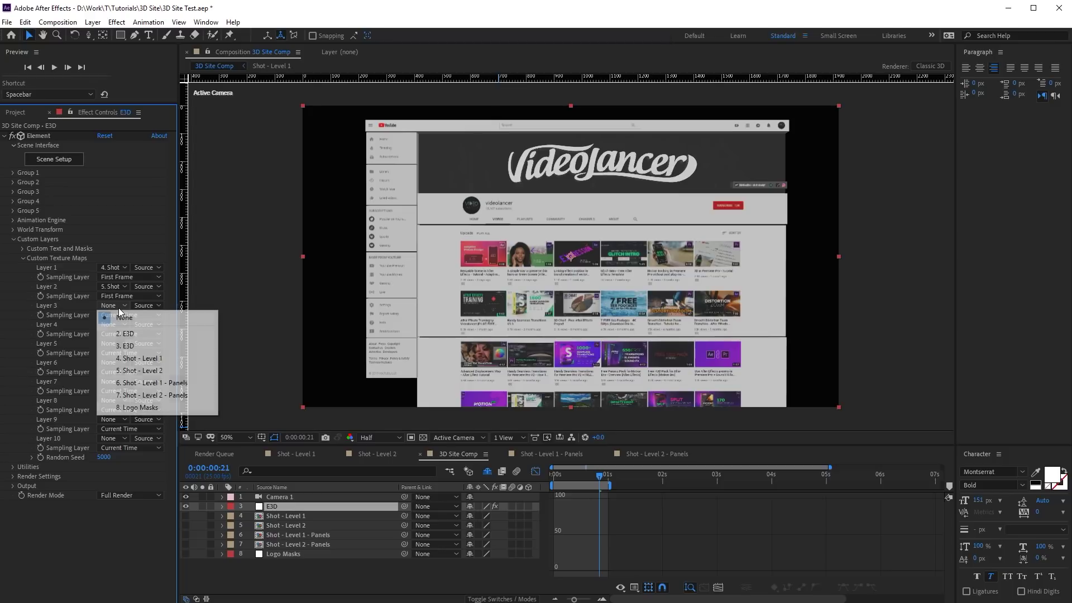
left_click(151, 384)
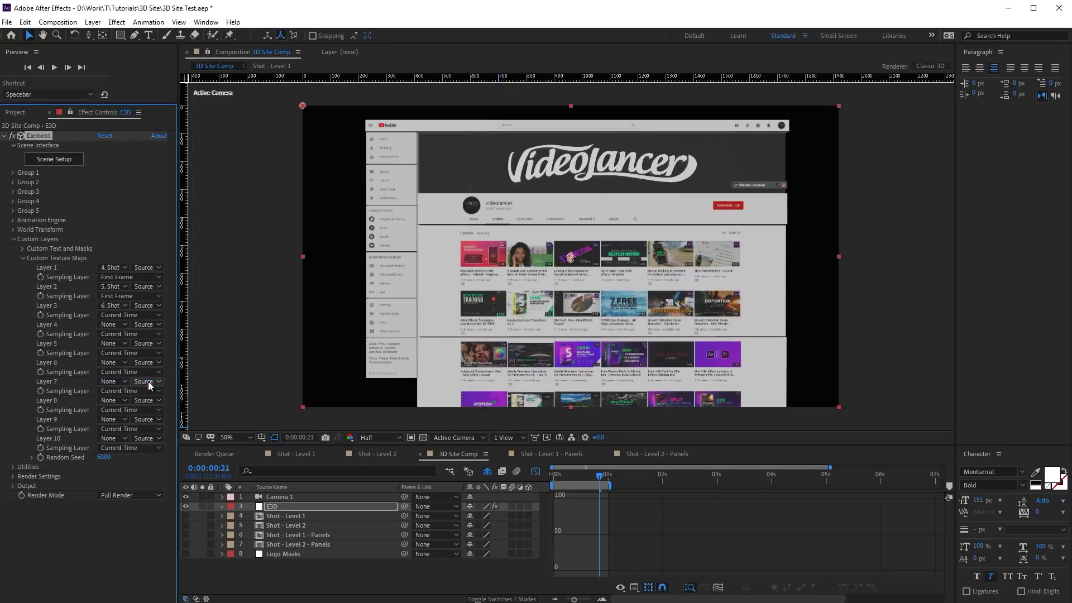
left_click(112, 325)
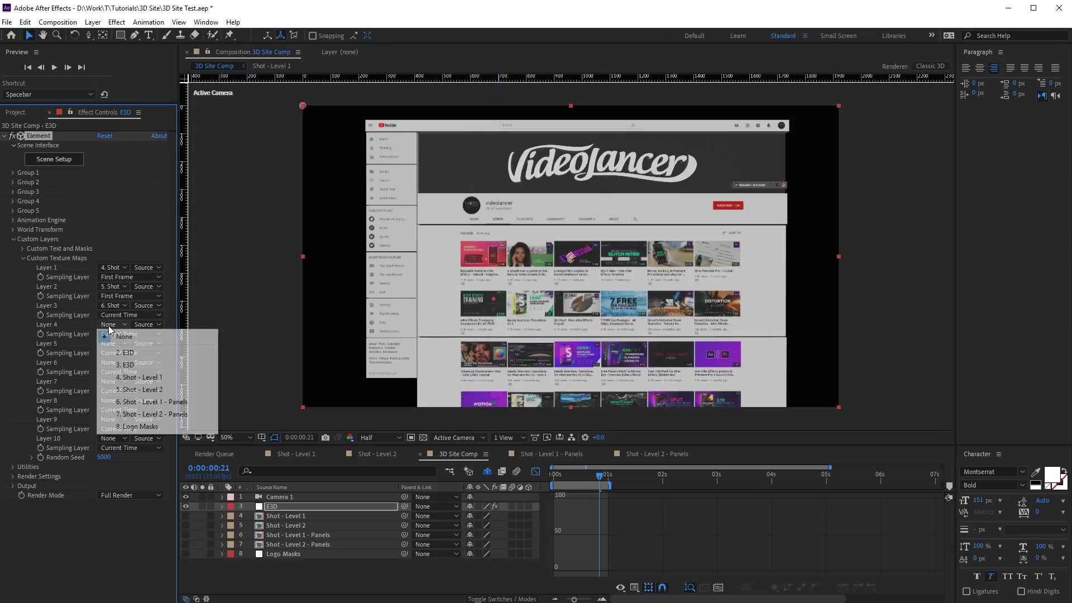
Assign Shot - Level 2 - Panels to layer 4; give the panel material Custom Layer 3 diffuse and reflectivity
left_click(151, 414)
left_click(54, 159)
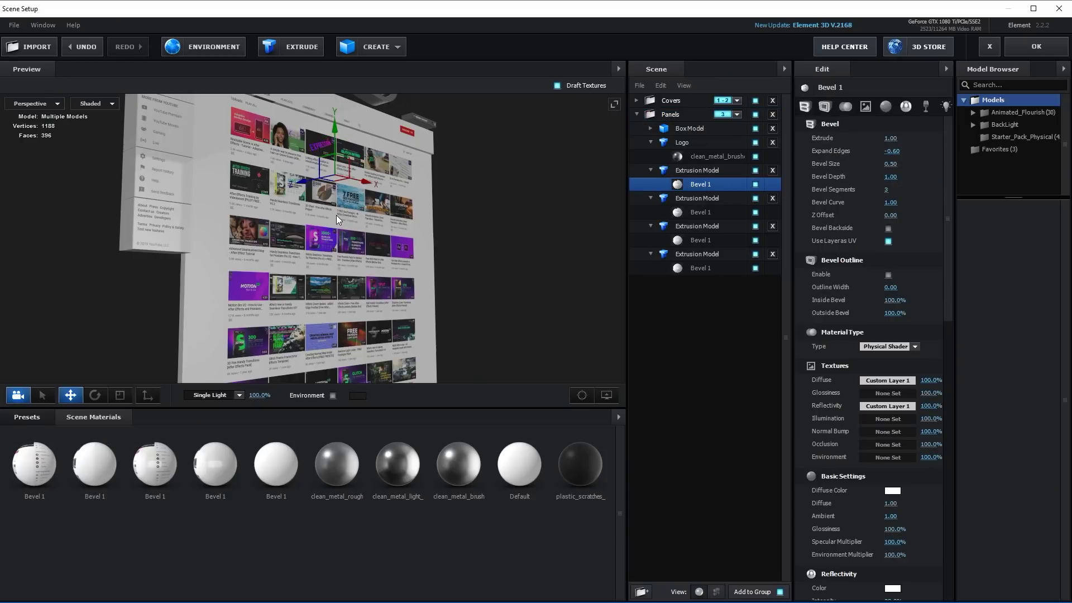
left_click(885, 382)
left_click(883, 316)
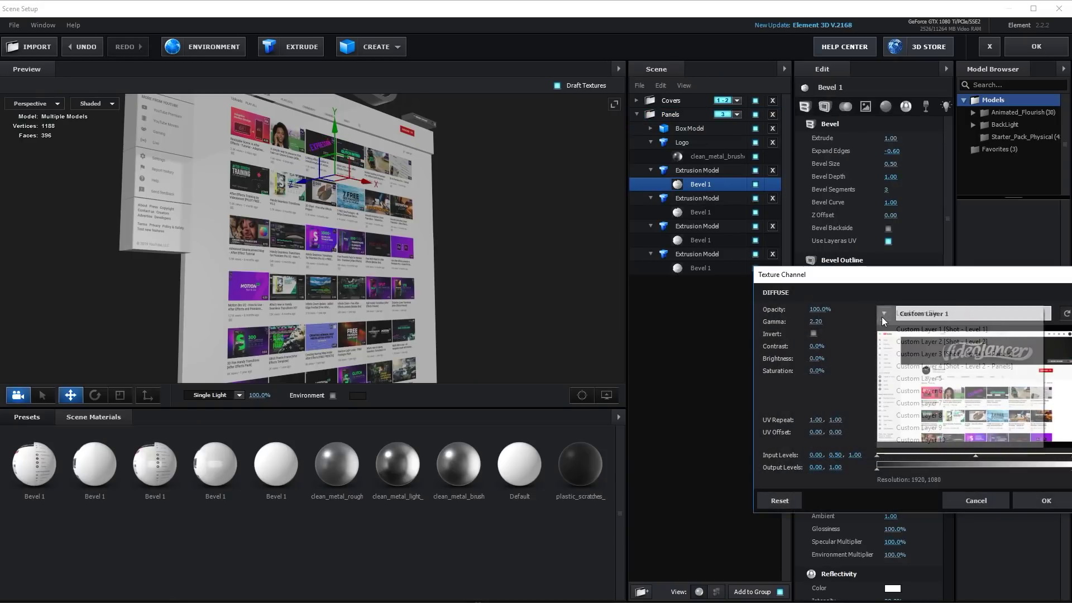
left_click(960, 354)
left_click(1047, 501)
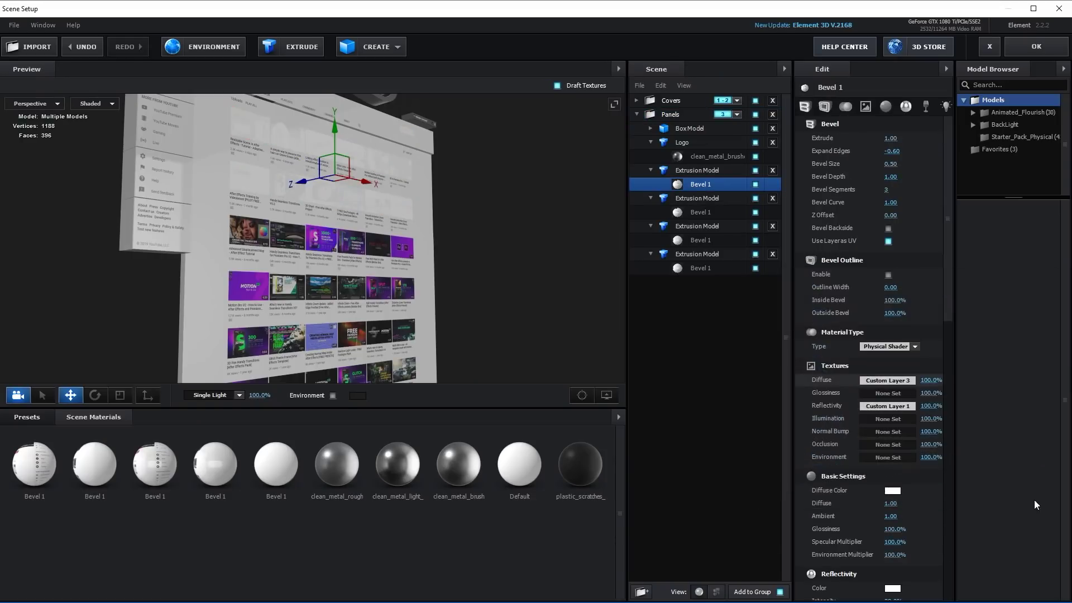
left_click(888, 406)
left_click(884, 338)
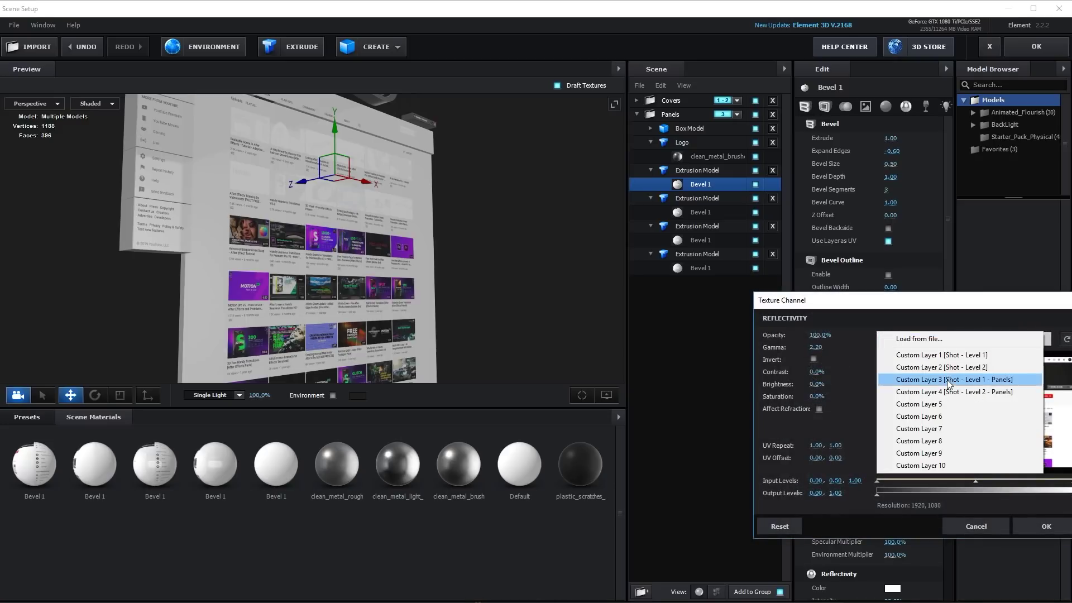
left_click(969, 379)
left_click(1047, 525)
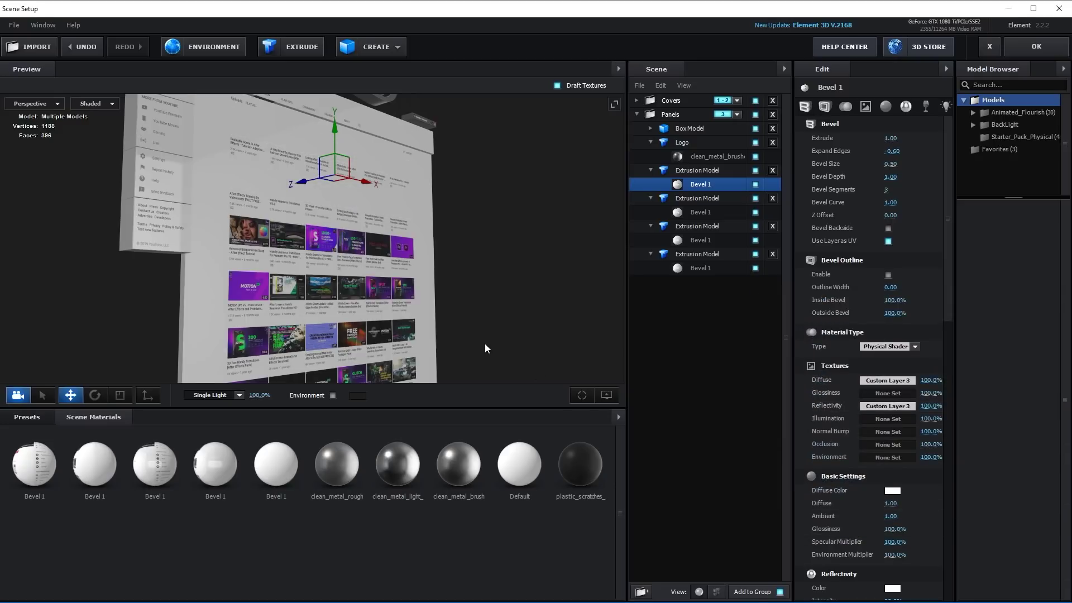
Give the third panel's bevel material Custom Layer 4 for diffuse and reflectivity, then close Scene Setup
left_click_drag(485, 343, 220, 240)
left_click(220, 240)
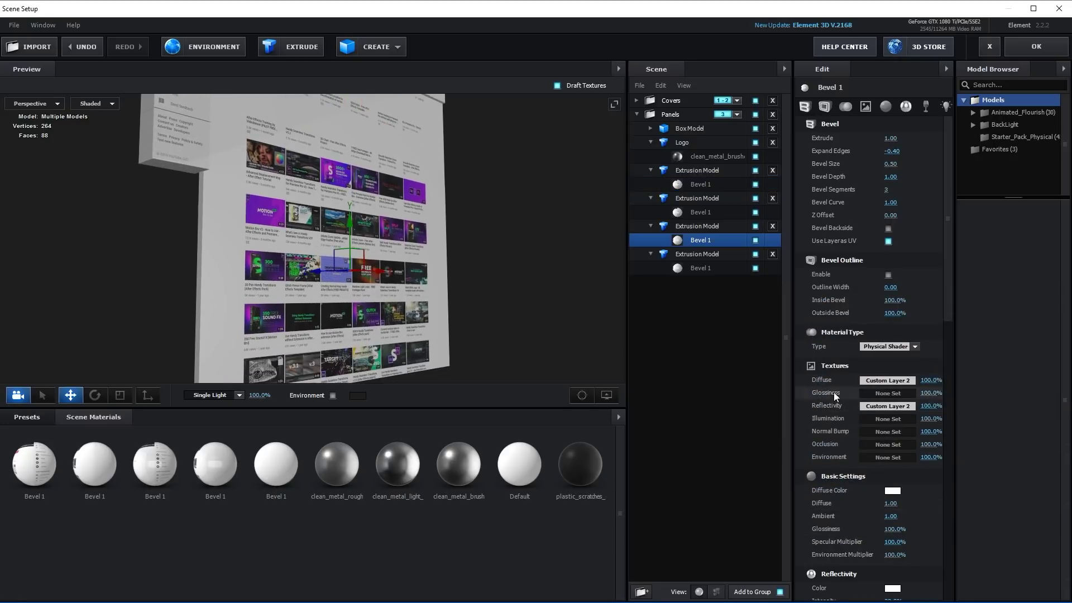
left_click(882, 385)
left_click(884, 313)
left_click(954, 366)
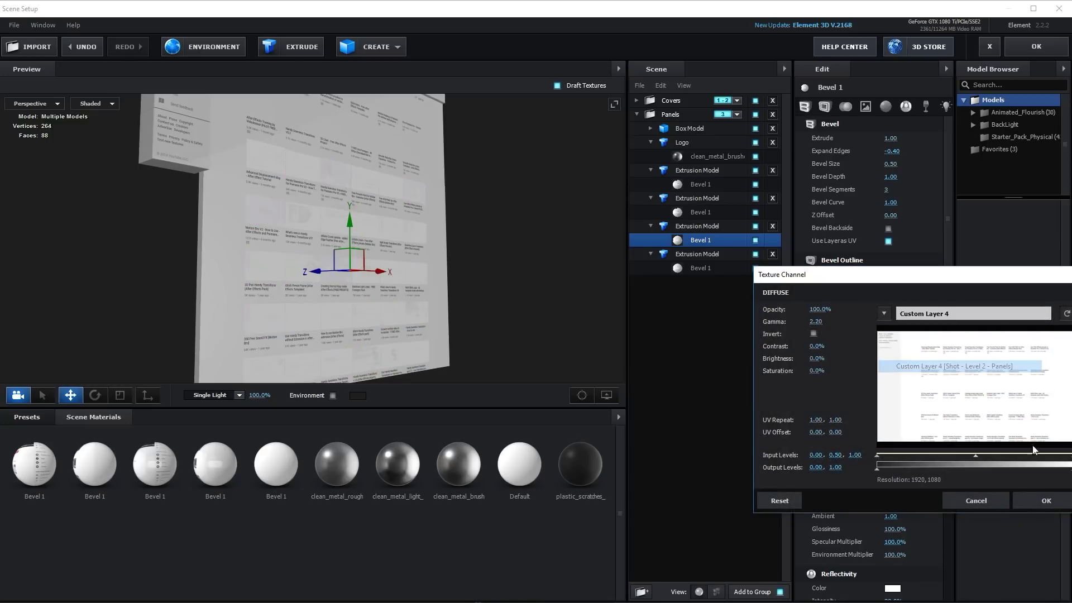
left_click(1046, 501)
left_click(883, 409)
left_click(884, 339)
left_click(980, 396)
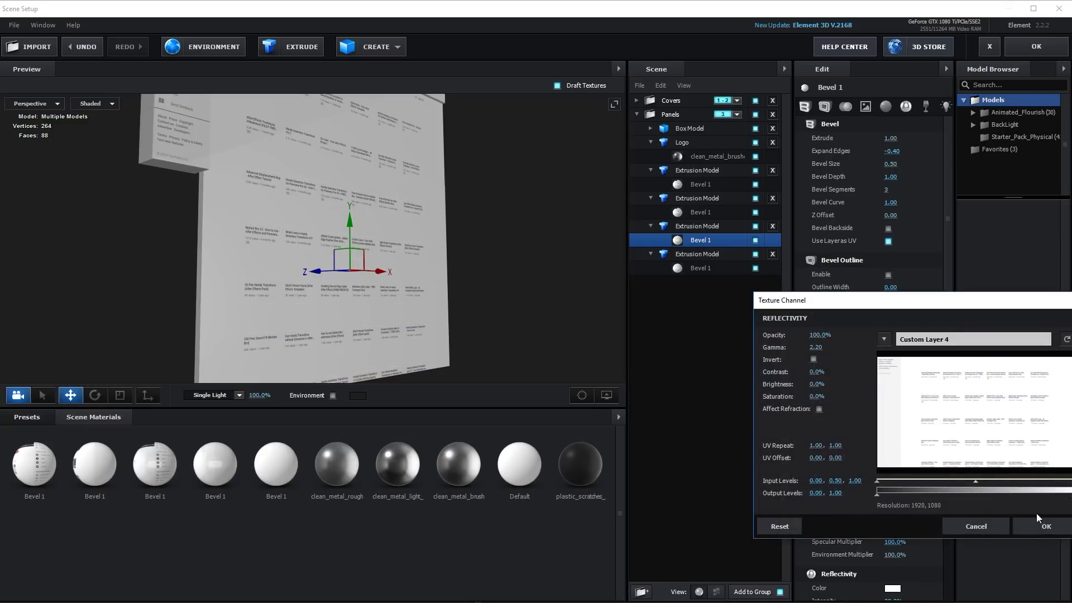
left_click(1046, 526)
left_click(1036, 47)
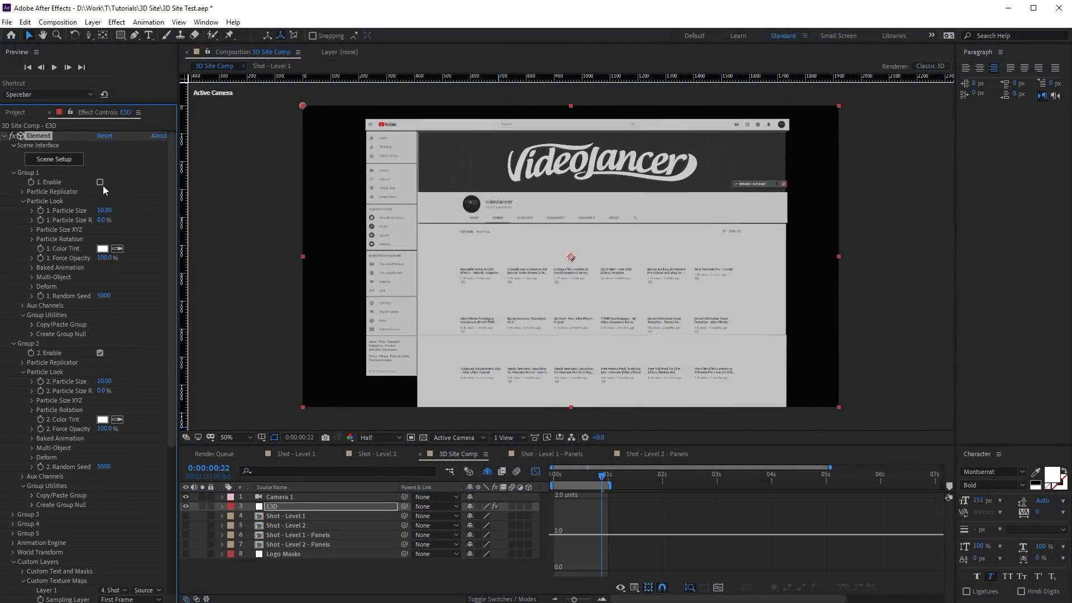
Re-enable Group 1 and expand the Multi-Object settings for Groups 1 and 2
left_click(100, 182)
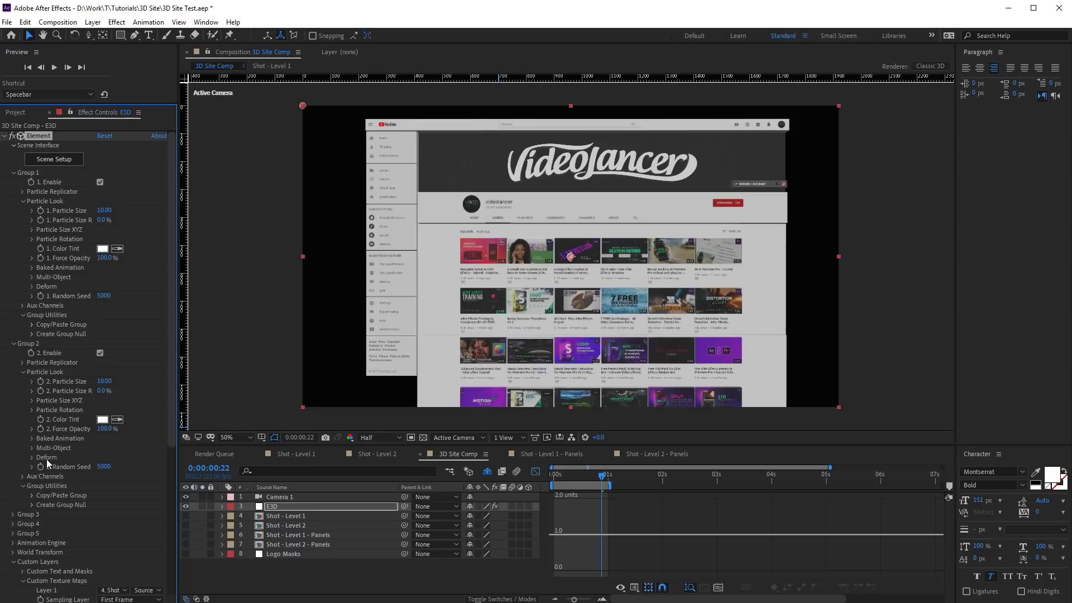
left_click(31, 447)
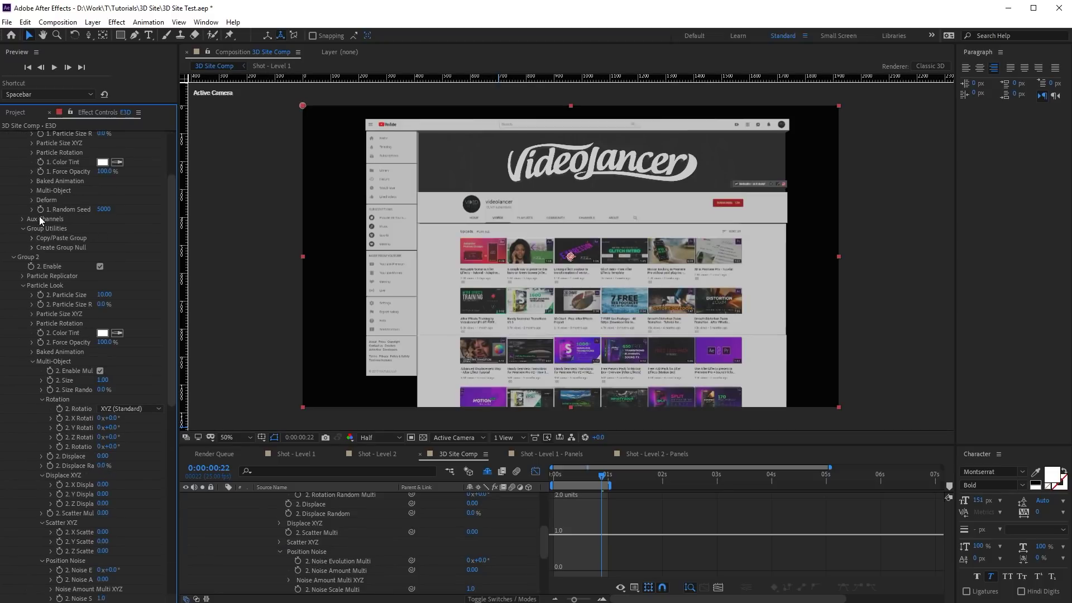
left_click(32, 190)
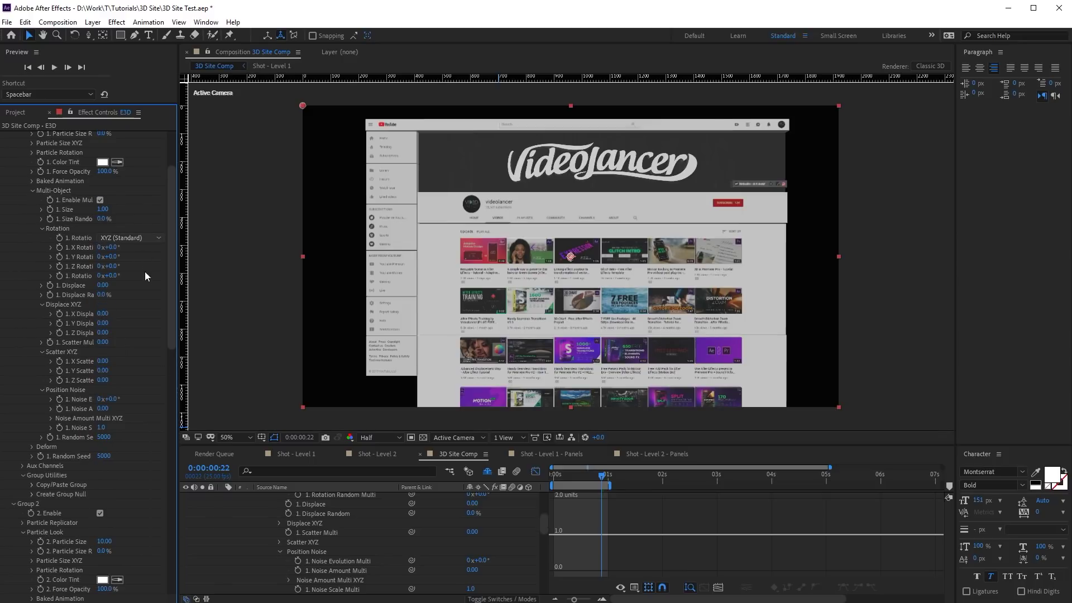
scroll(149, 317, "down", 15)
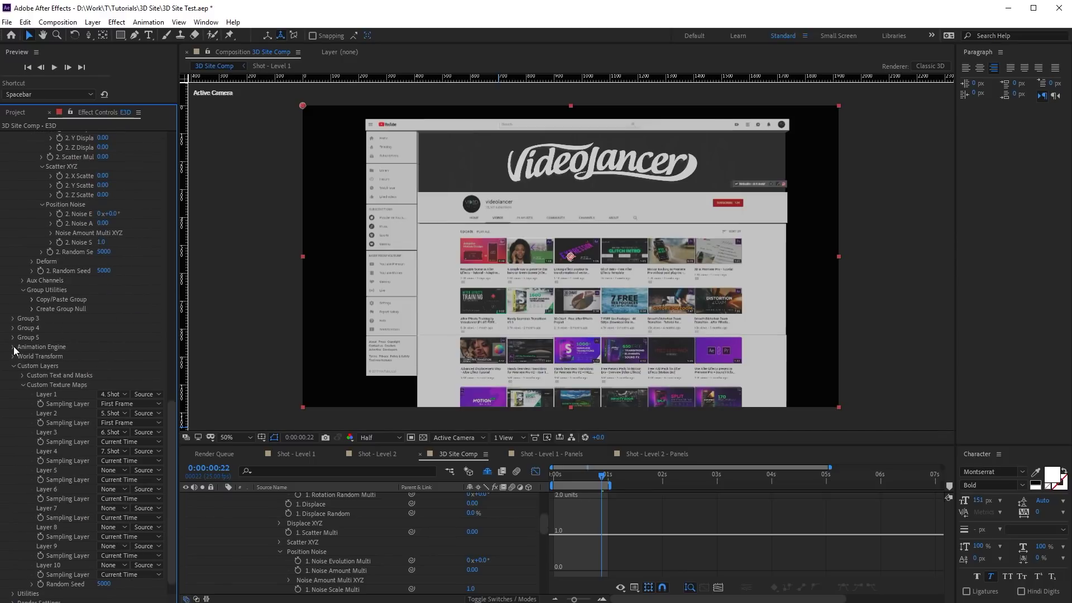
Enable the Animation Engine with Animation at 50 and set Group 1's Multi-Object Size to 0
left_click(100, 357)
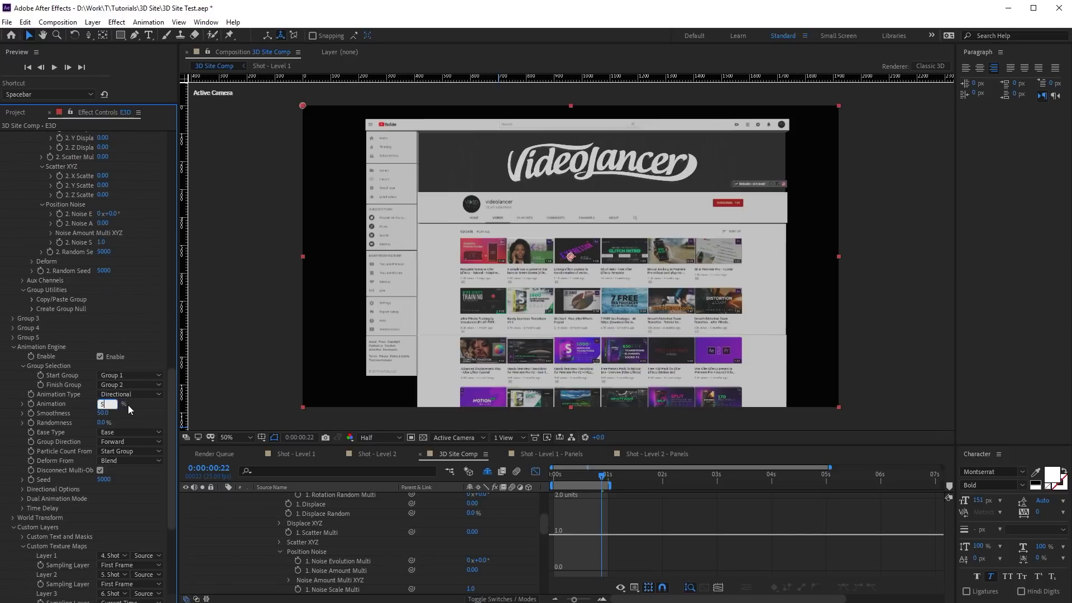
type("50")
key("Return")
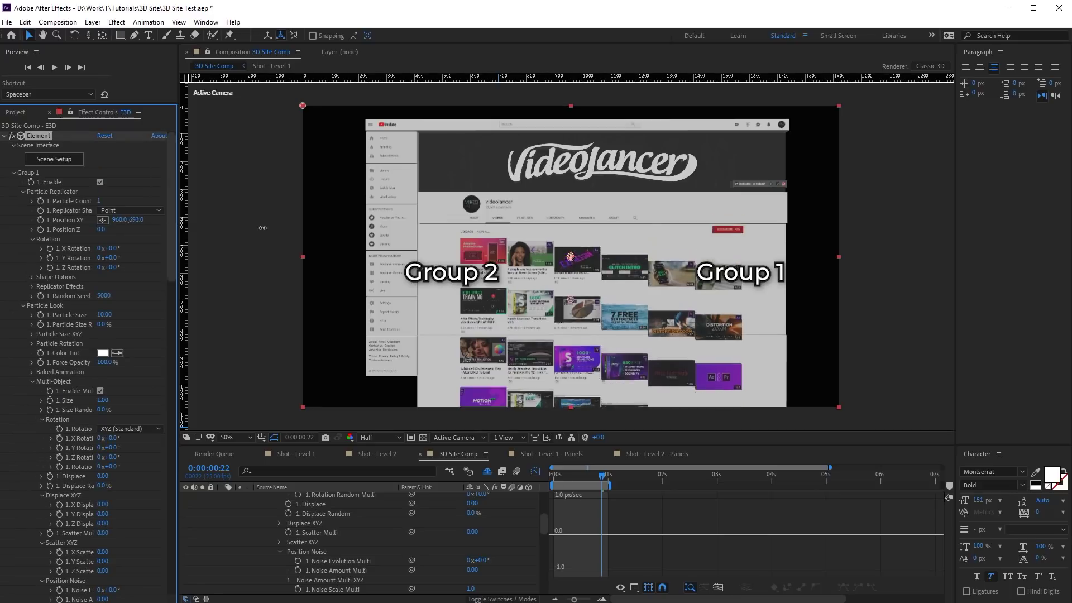
left_click_drag(281, 261, 77, 257)
left_click_drag(103, 315, 79, 335)
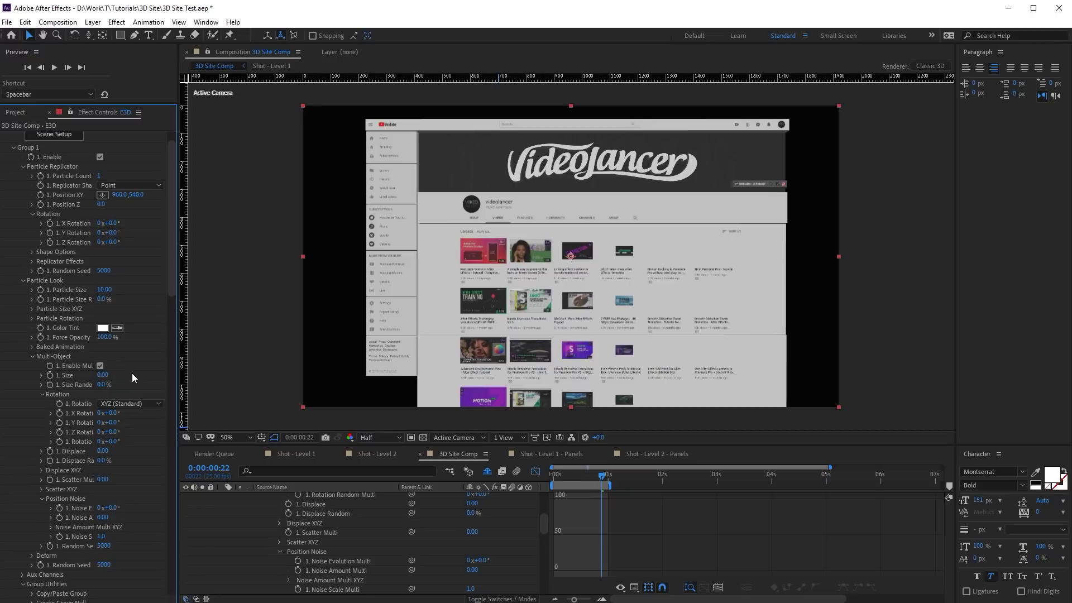
Keyframe the Element Animation from 0% to 100% so the covers fly in
scroll(132, 373, "down", 20)
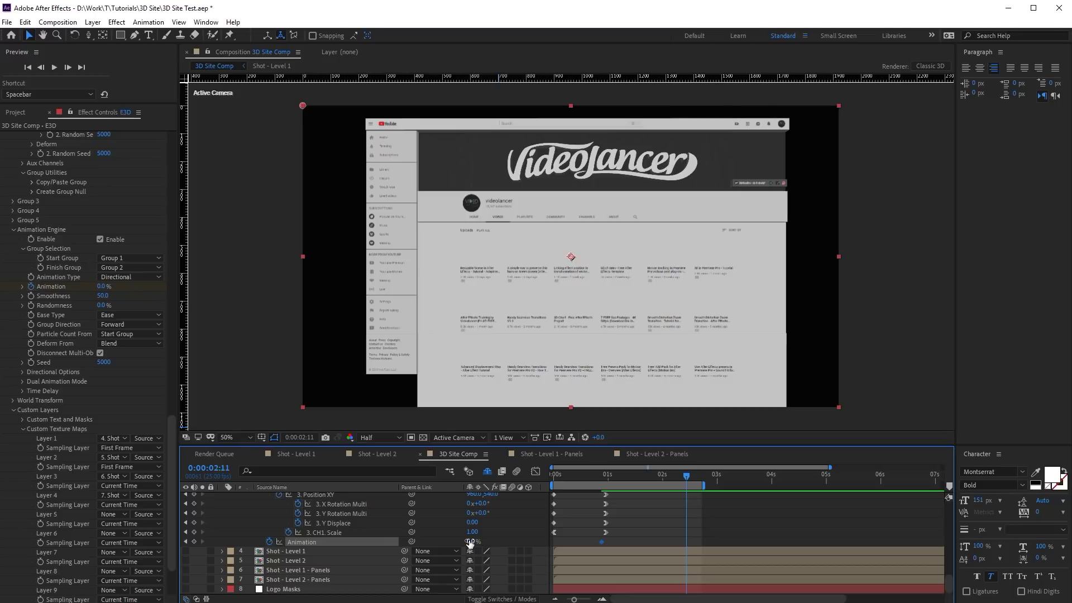
left_click_drag(470, 542, 564, 533)
left_click_drag(601, 479, 652, 494)
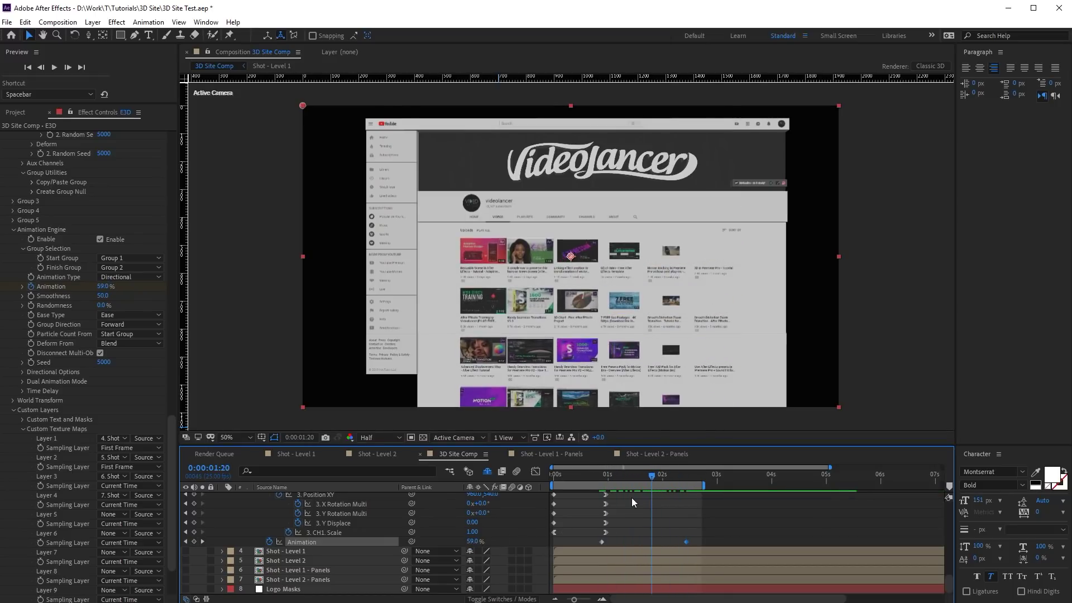
Set the directional fly-in to 62° pitch, smoothness 32 and Ease-Out, then orbit to inspect
left_click(23, 373)
left_click_drag(115, 392, 150, 385)
left_click_drag(106, 298, 107, 304)
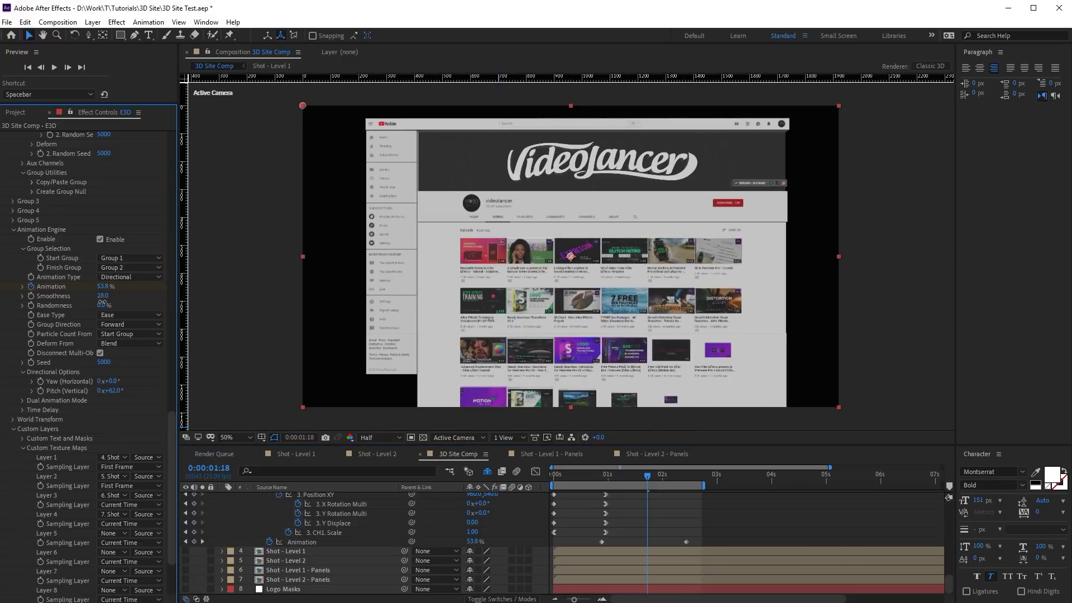
left_click(132, 315)
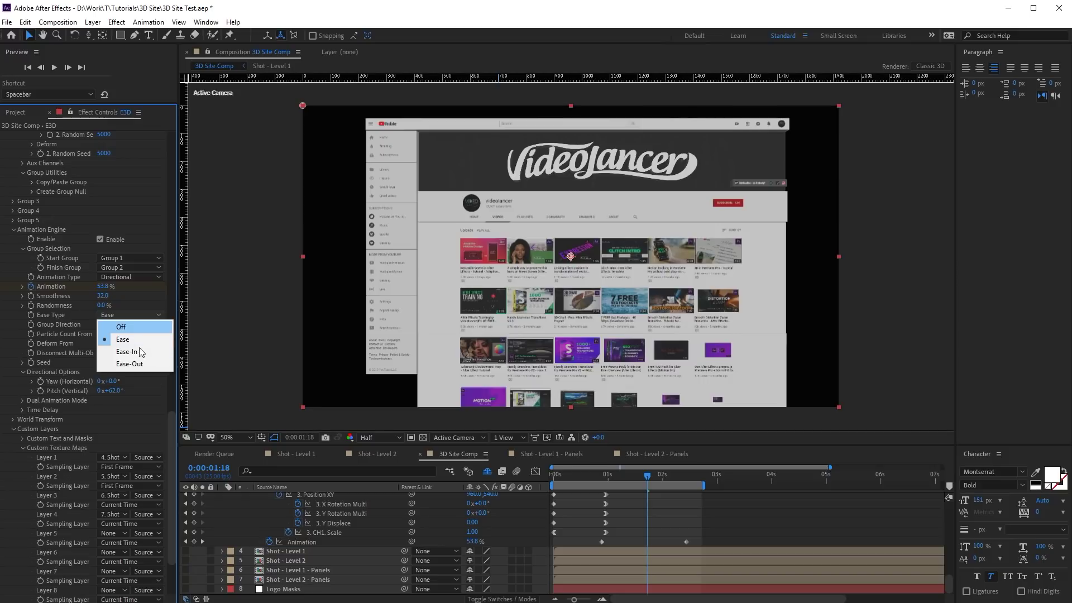
left_click(140, 364)
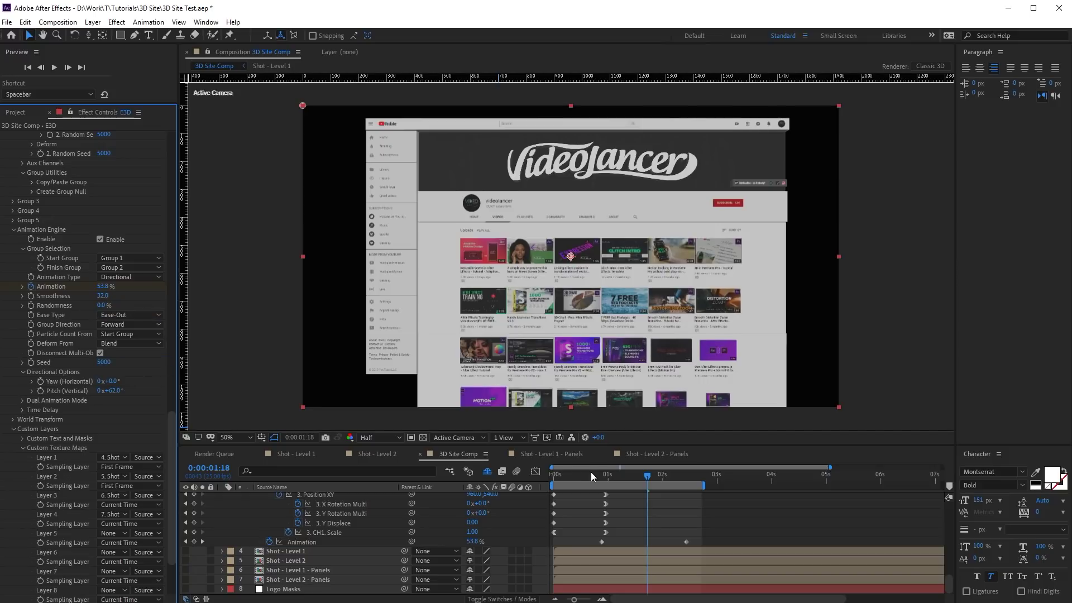
left_click_drag(649, 475, 626, 495)
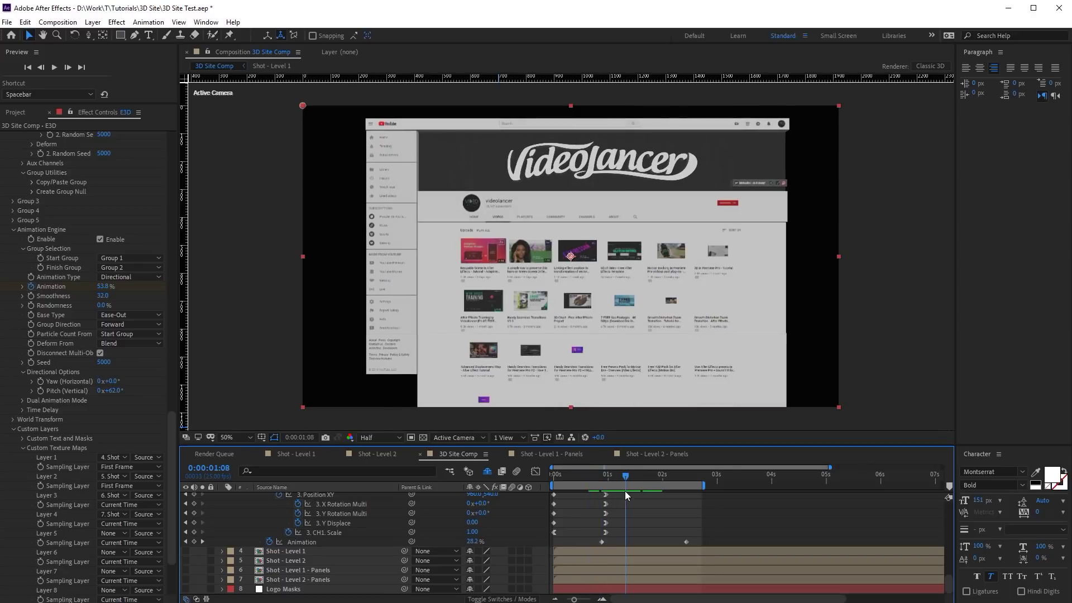
key("c")
left_click_drag(624, 274, 613, 215)
Scrub Group 1's cover rotation so they tumble, then preview the fly-in from the start
key("c")
key("c")
key("c")
scroll(123, 260, "up", 10)
left_click_drag(122, 260, 89, 281)
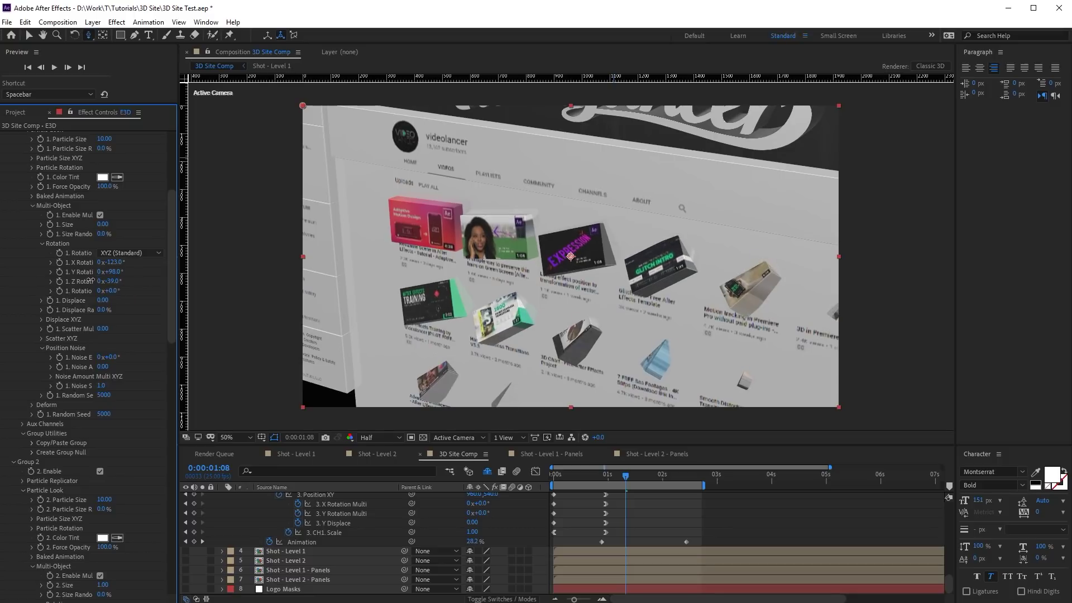
key("space")
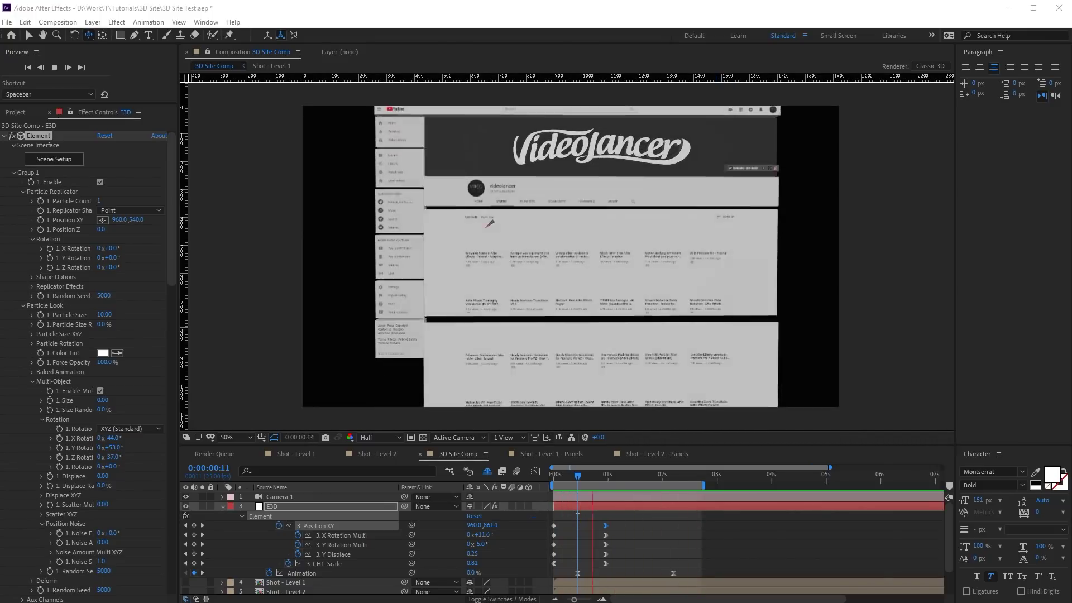
Create an orbit null for Camera 1 and rotate it slightly on X and -18° on Y
right_click(634, 497)
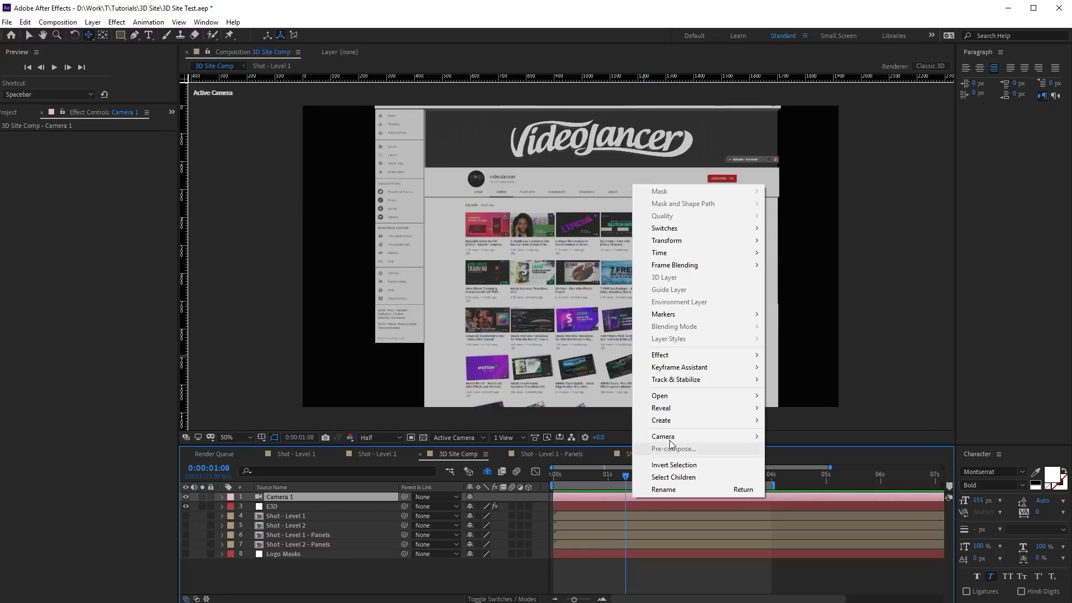
mouse_move(755, 439)
left_click(797, 449)
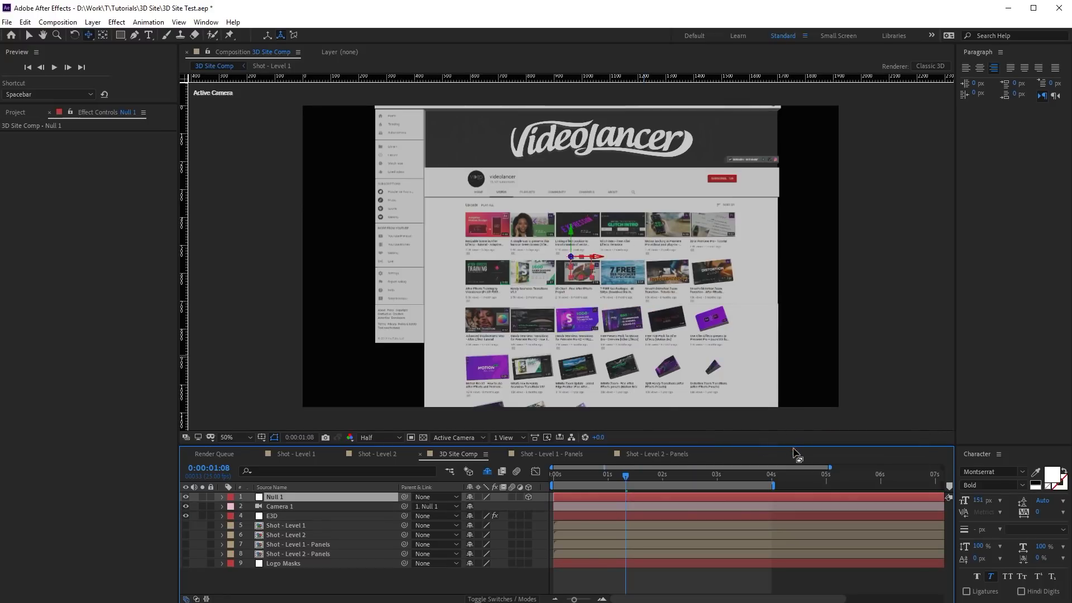
key("r")
key("shift+s")
left_click_drag(479, 525, 493, 522)
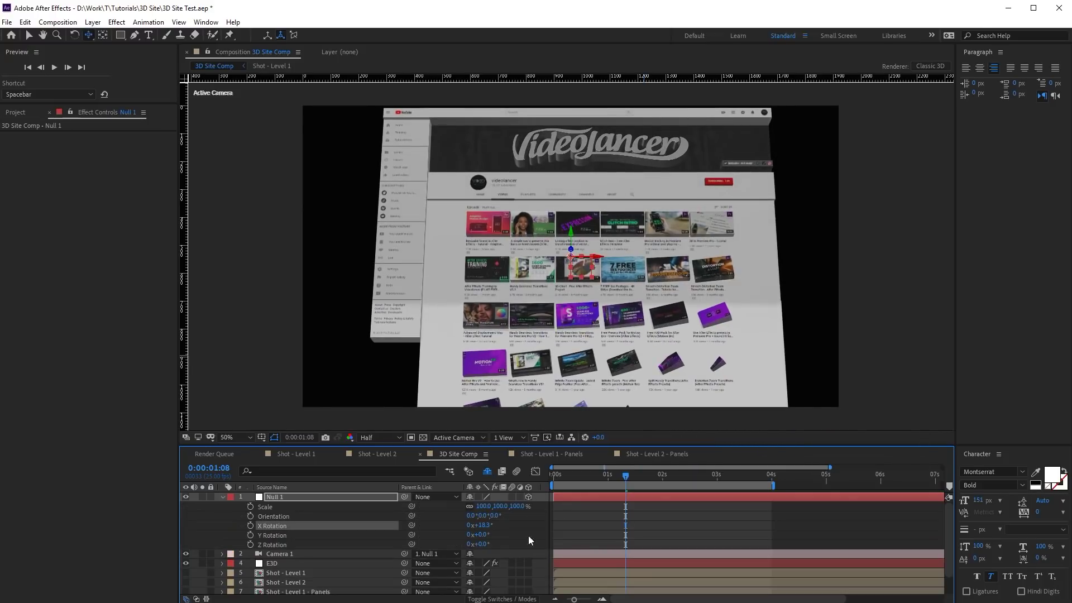
left_click_drag(506, 535, 388, 542)
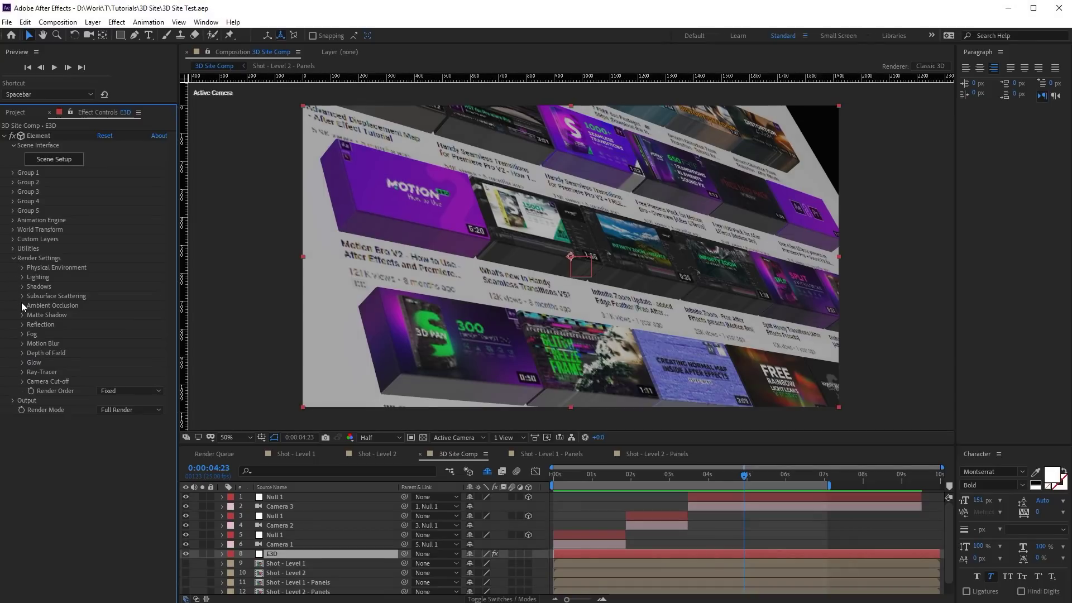
Enable ray-traced ambient occlusion at full preview resolution with max distance 368
left_click(23, 305)
left_click(100, 315)
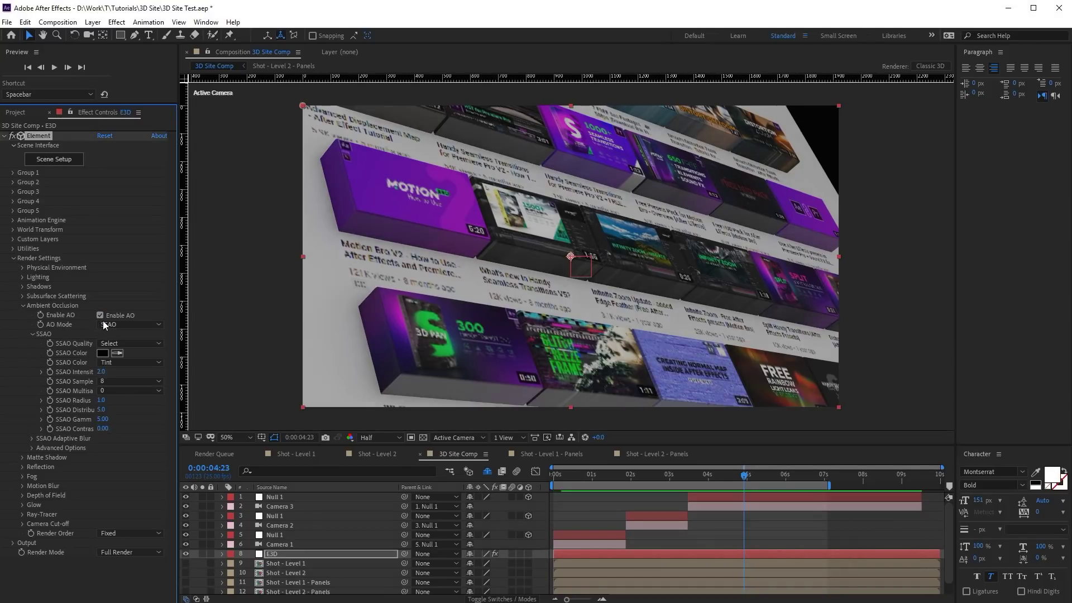
left_click(107, 324)
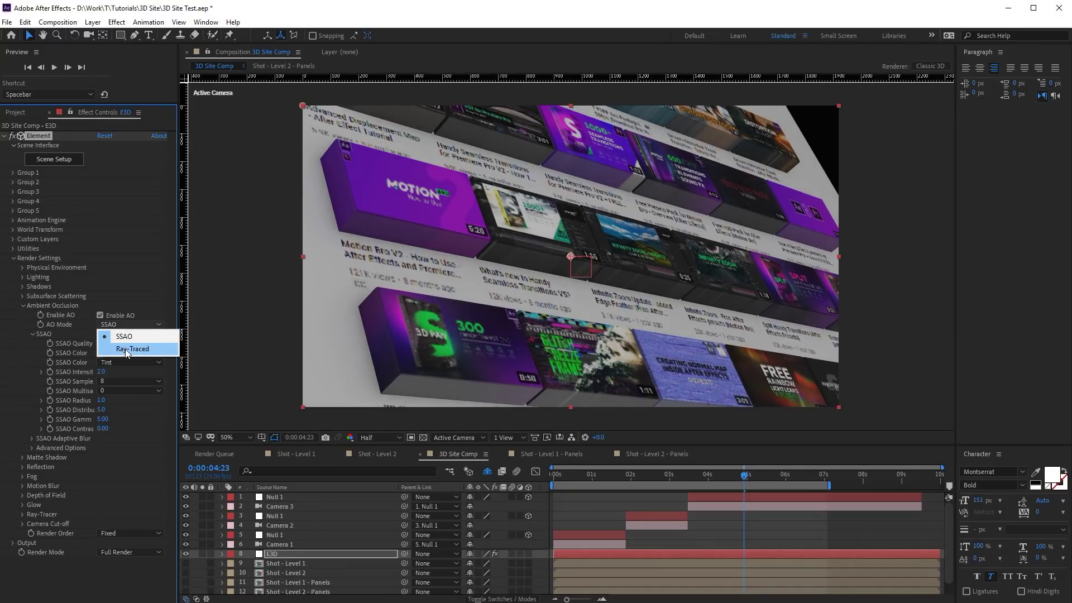
left_click(125, 350)
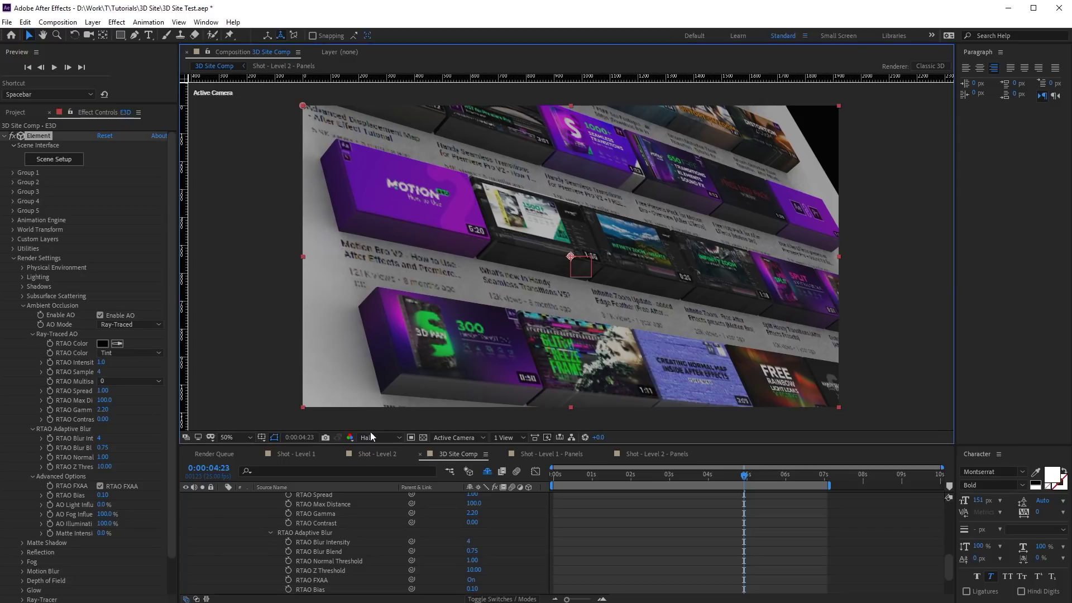
left_click(372, 437)
left_click(384, 462)
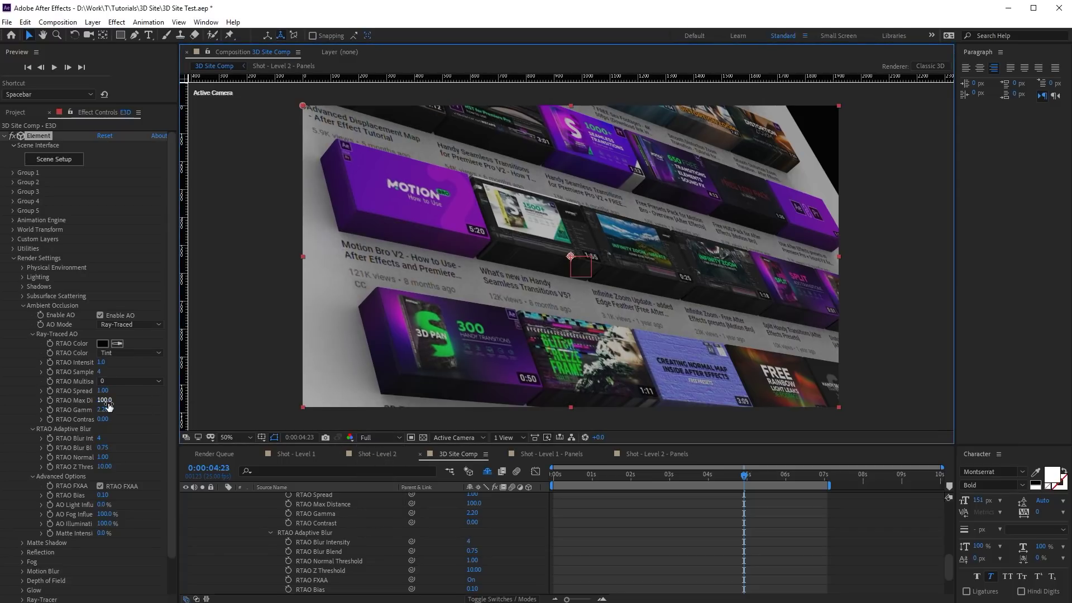
left_click_drag(143, 396, 224, 390)
scroll(27, 309, "down", 3)
Add Cinema lighting at 227% brightness, rotated 32° on X and 110° on Z
left_click(22, 238)
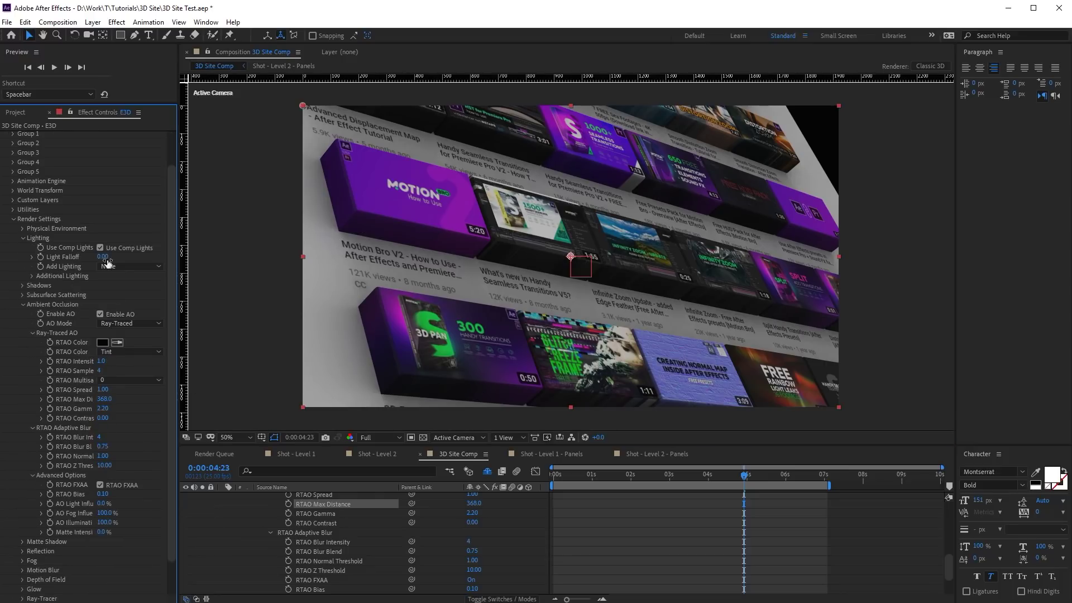
left_click(123, 267)
left_click(139, 404)
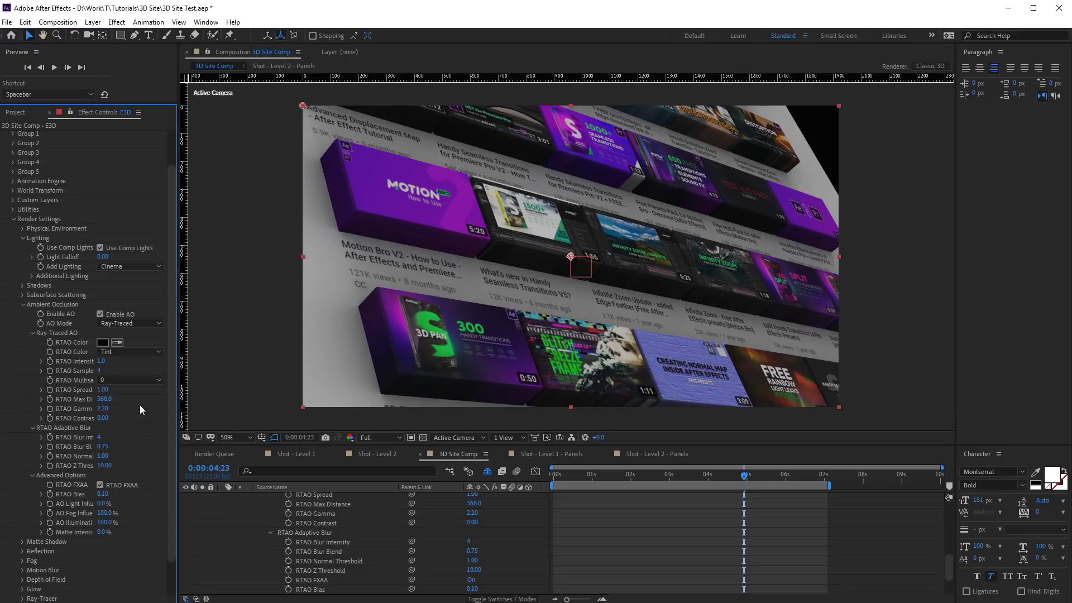
left_click(31, 276)
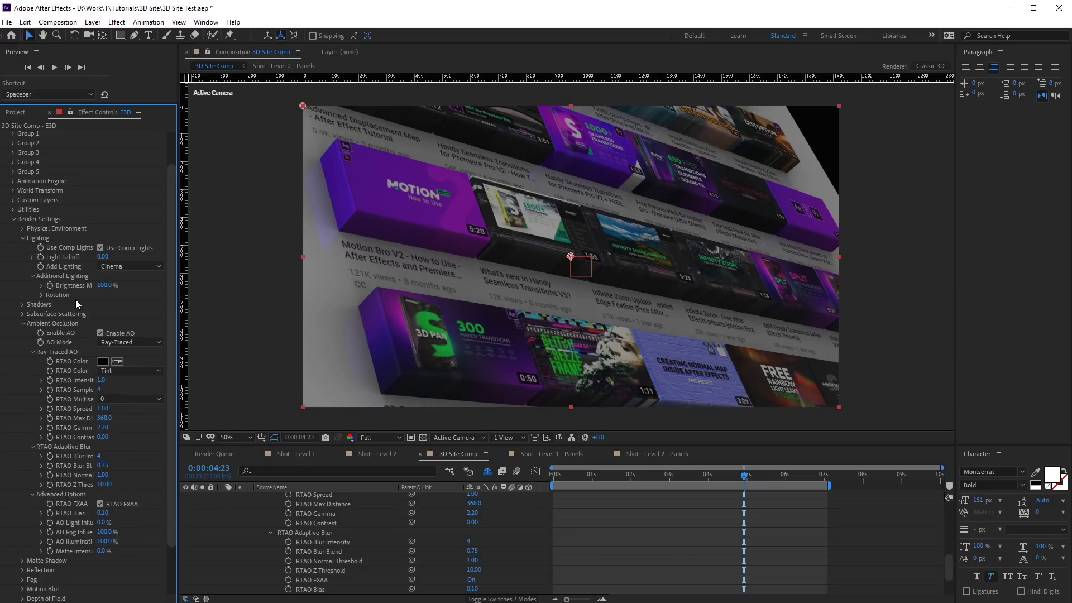
left_click(42, 294)
left_click_drag(105, 285, 125, 300)
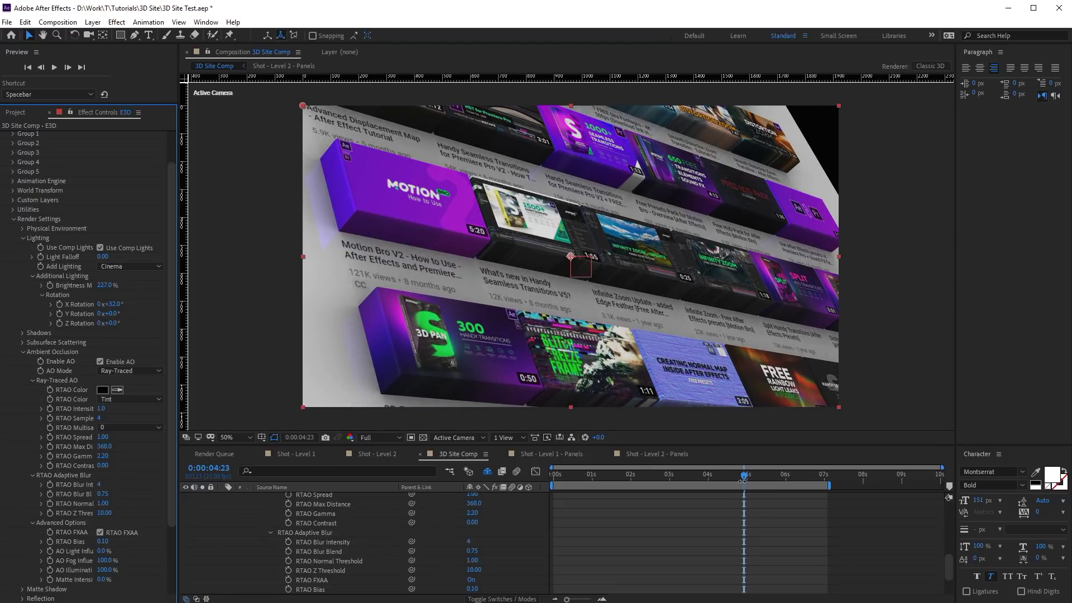
left_click_drag(714, 476, 653, 475)
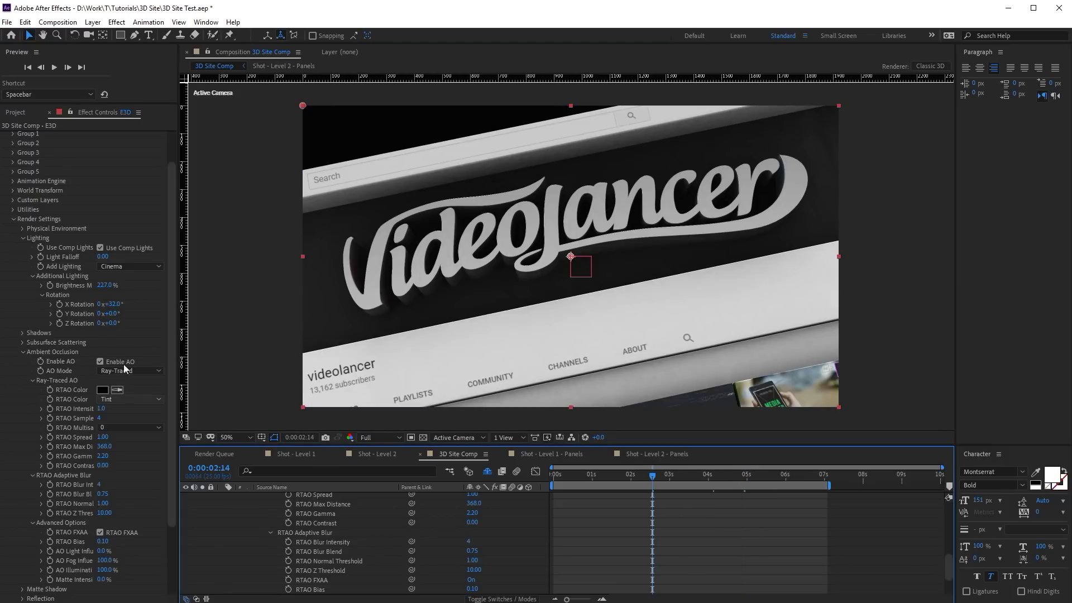
left_click_drag(109, 324, 183, 323)
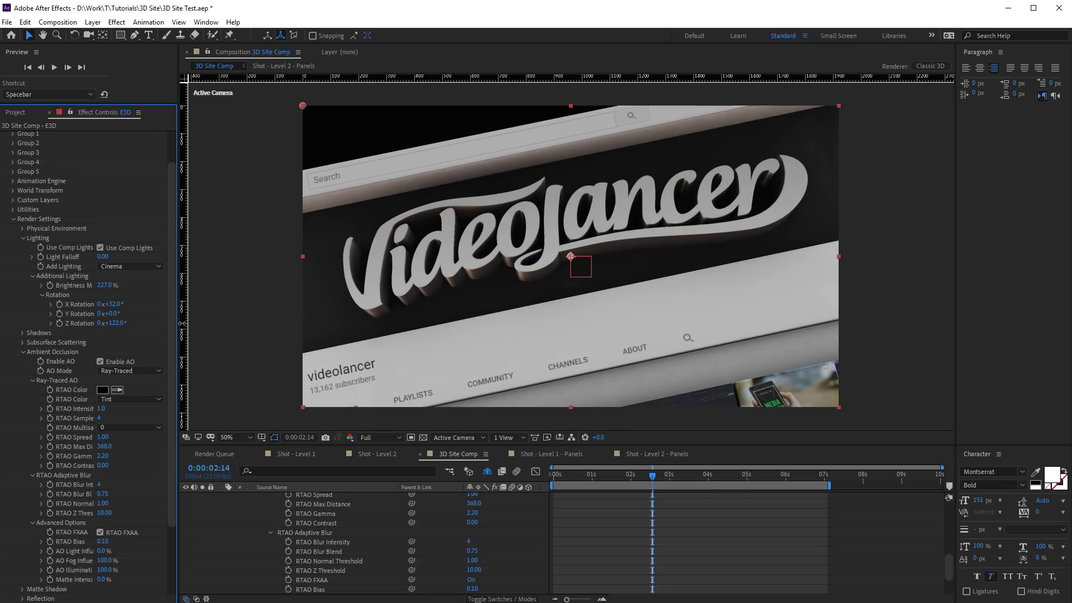